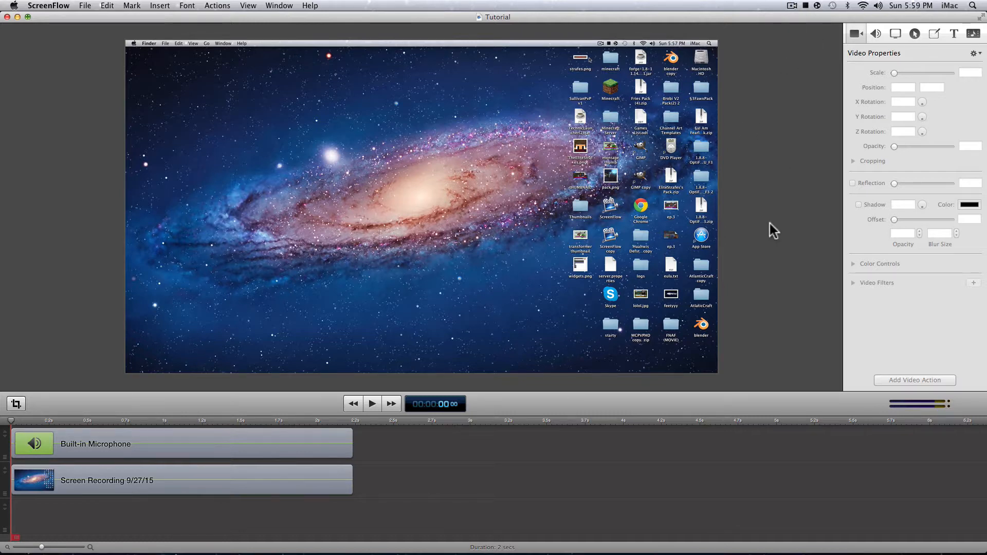
left_click(793, 6)
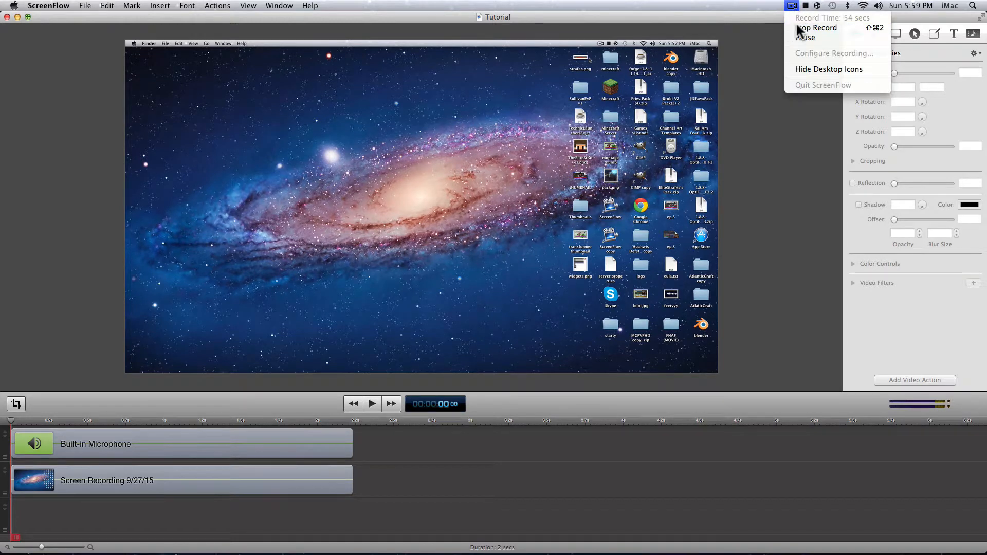
left_click(751, 20)
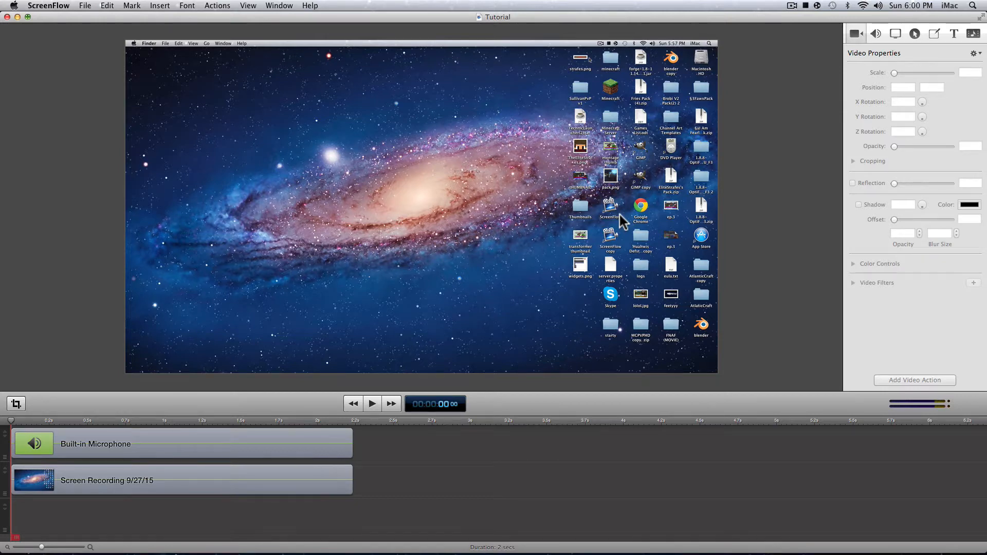
- Delete the Built-in Microphone and Screen Recording 9/27/15 clips from the timeline
left_click(315, 443)
key("BackSpace")
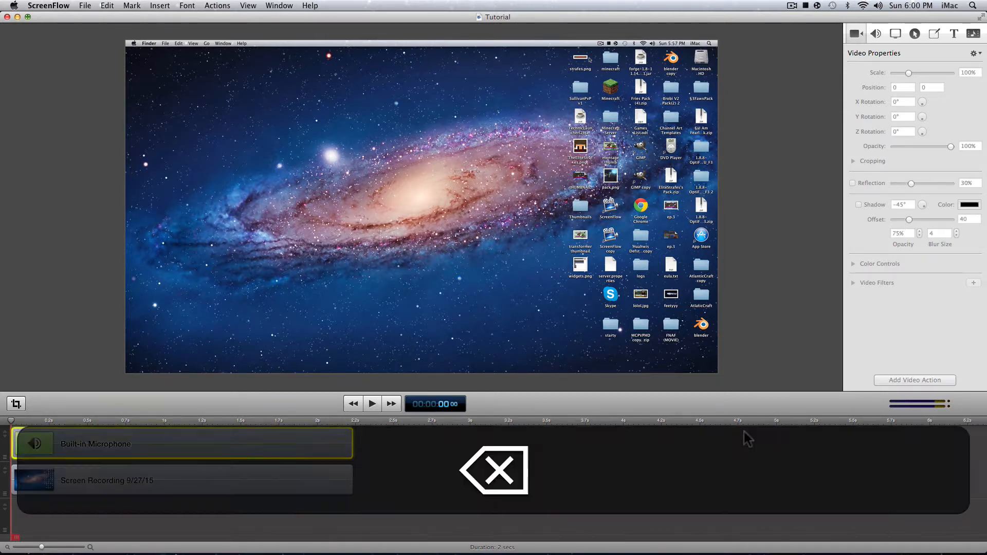
left_click(301, 469)
key("BackSpace")
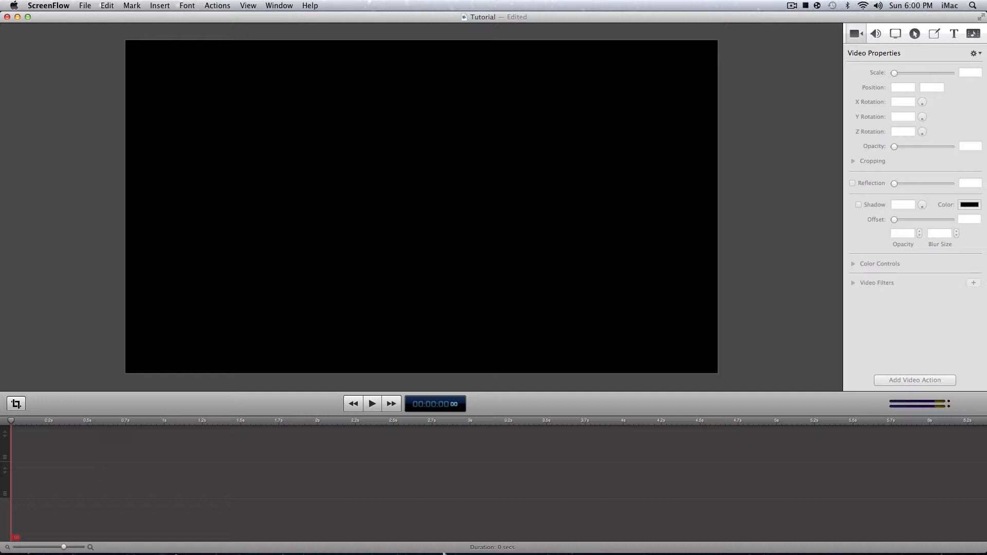
- Switch to Google Chrome, search Google for "minecraft" and show the image results
mouse_move(563, 540)
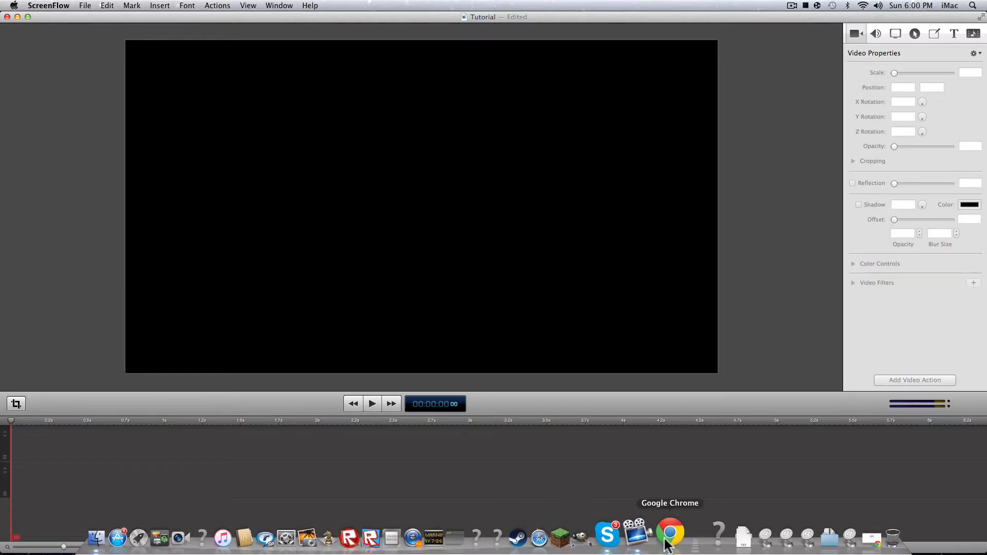
left_click(669, 535)
left_click(19, 21)
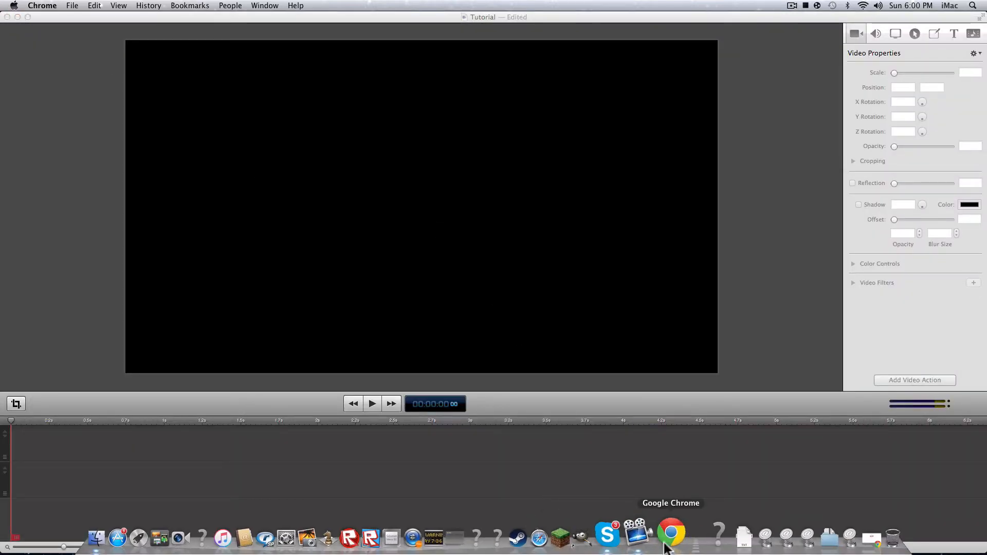
left_click(669, 535)
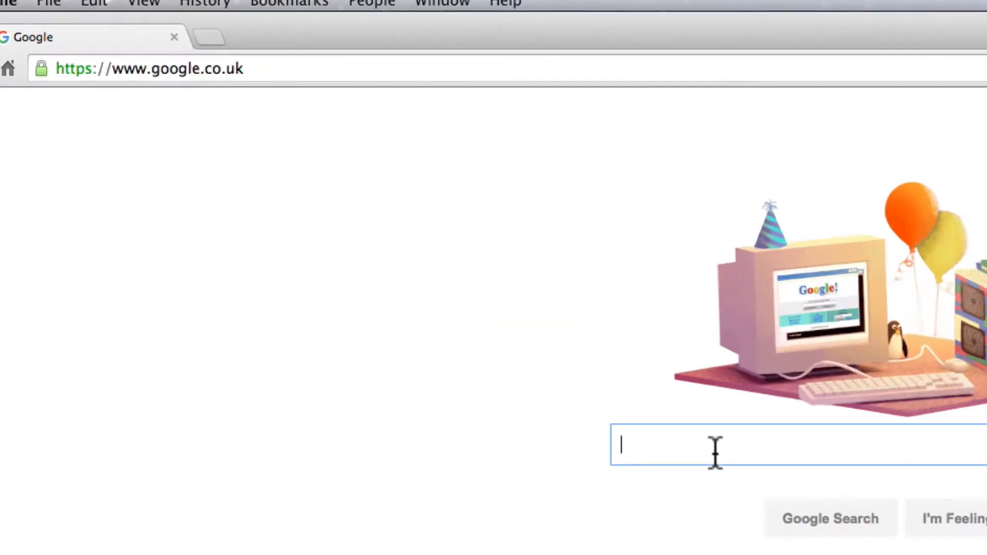
type("minecraft")
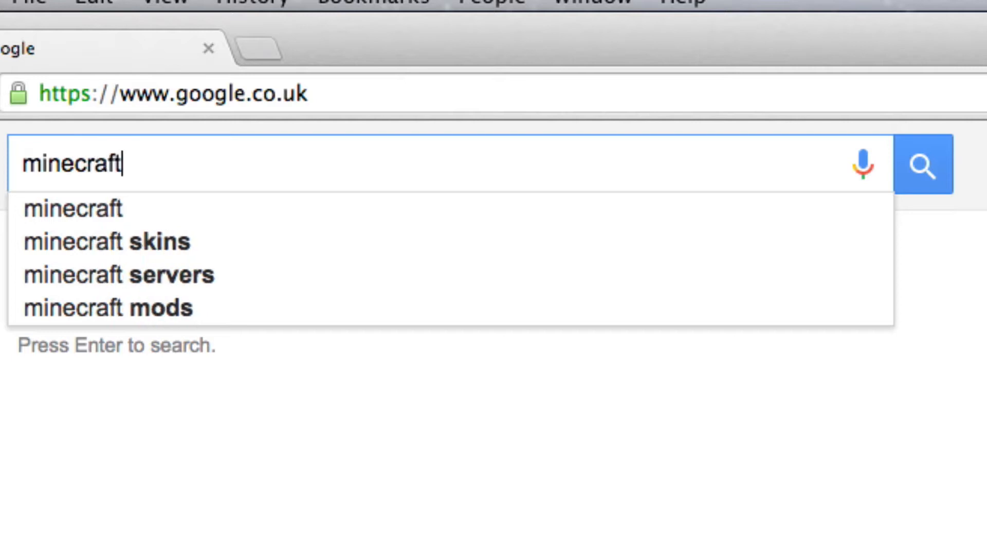
key("Return")
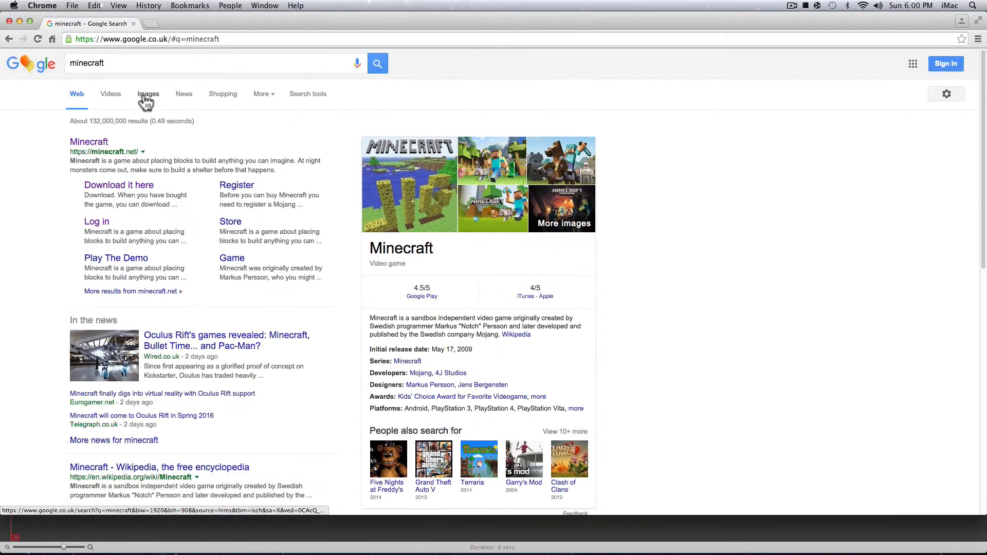
left_click(153, 94)
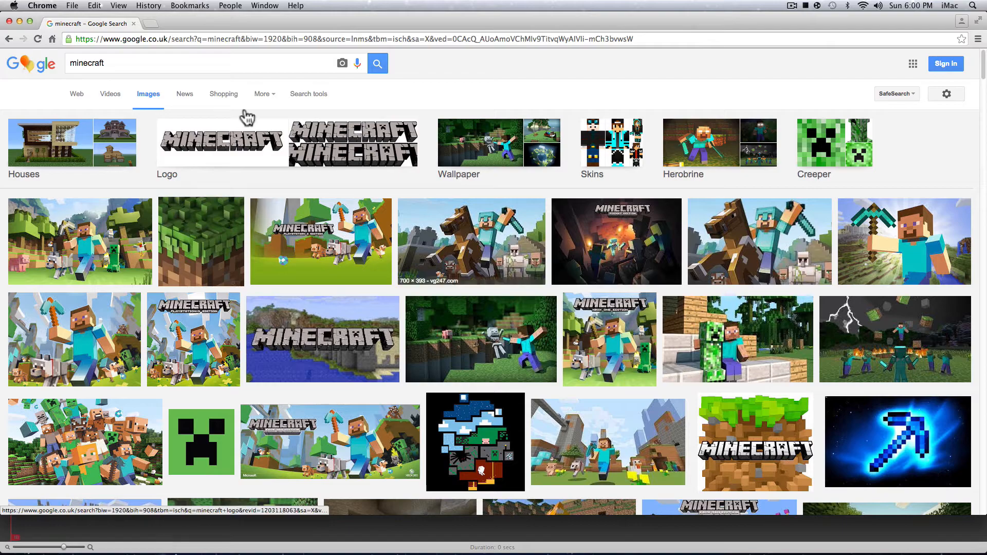
- Refine the image search to "minecraft logo" and filter the results by the Transparent color option
left_click(181, 64)
type("logo")
key("Return")
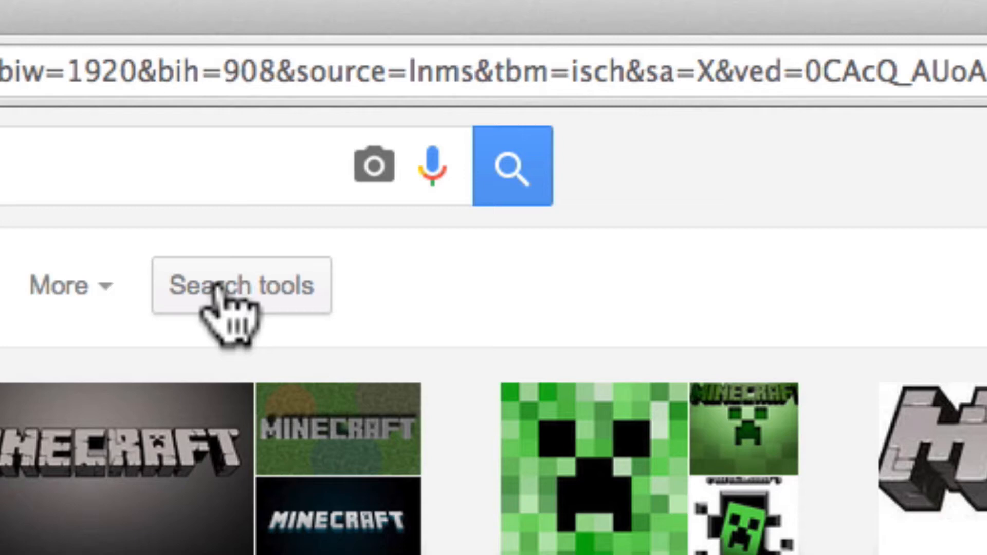
left_click(221, 303)
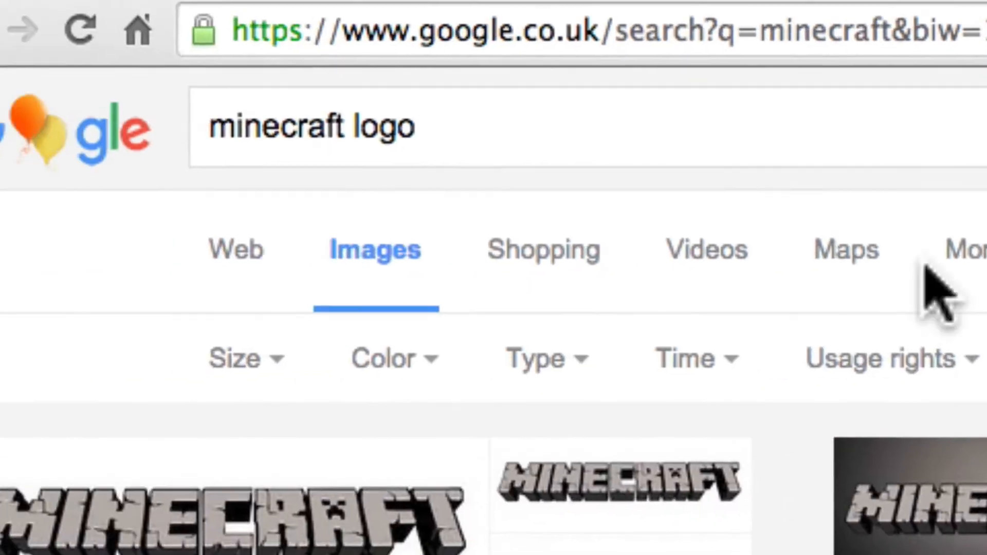
left_click(419, 355)
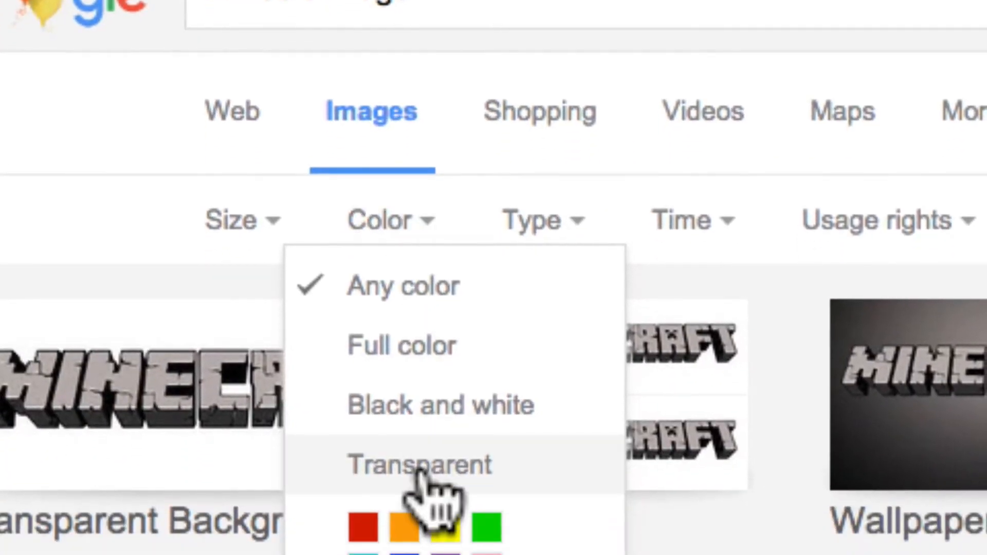
left_click(421, 472)
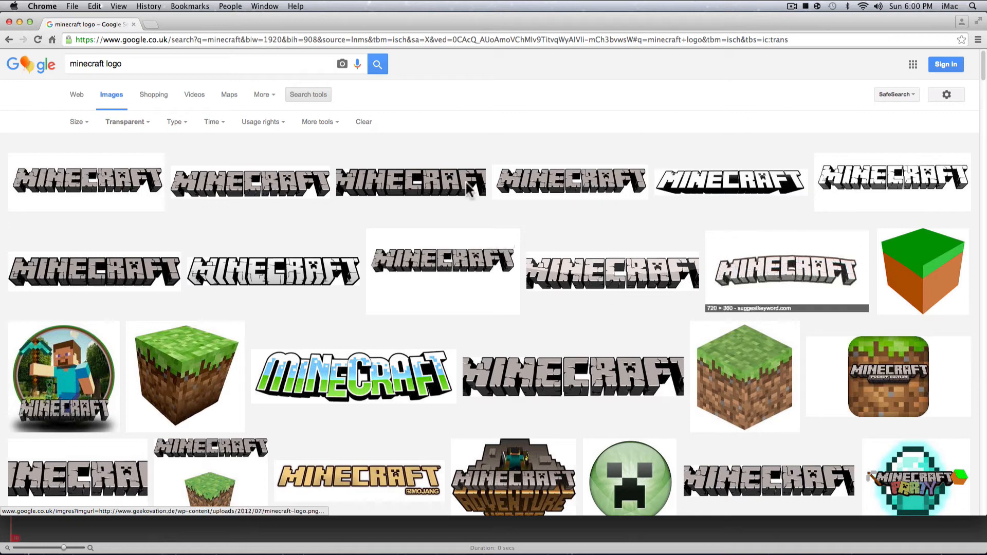
- Put the browser window away and move the ScreenFlow window aside to uncover the desktop files
left_click_drag(174, 19, 248, 18)
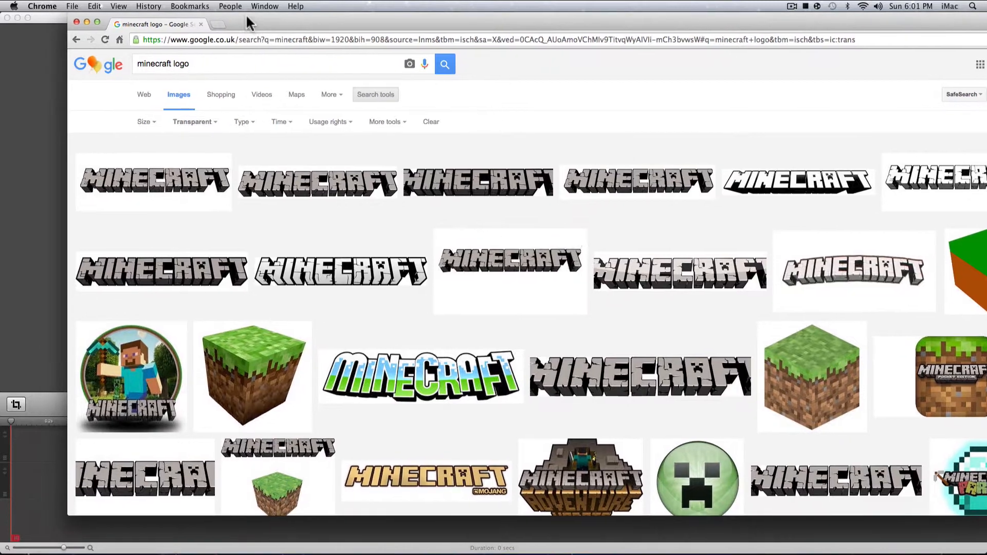
left_click(92, 22)
left_click_drag(167, 17, 1, 16)
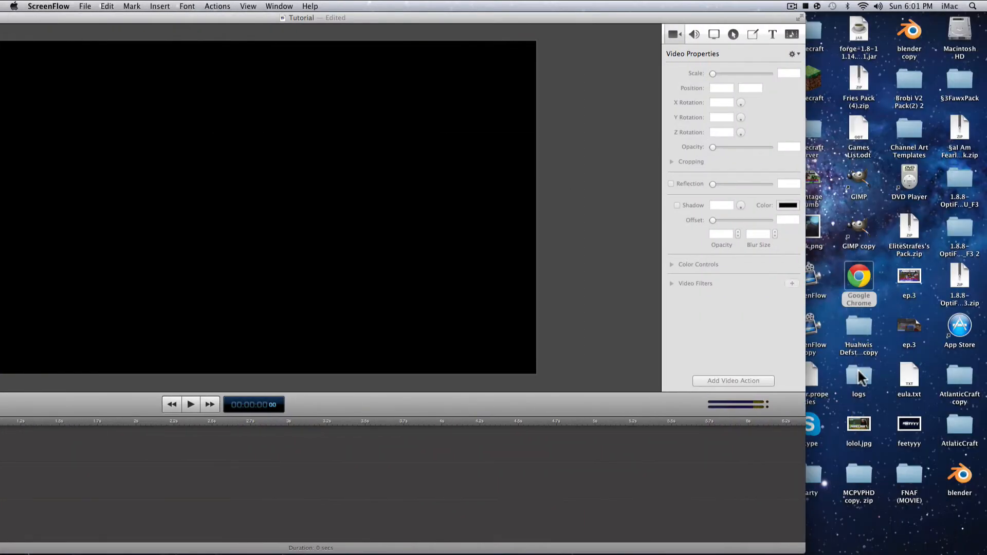
left_click_drag(608, 14, 515, 20)
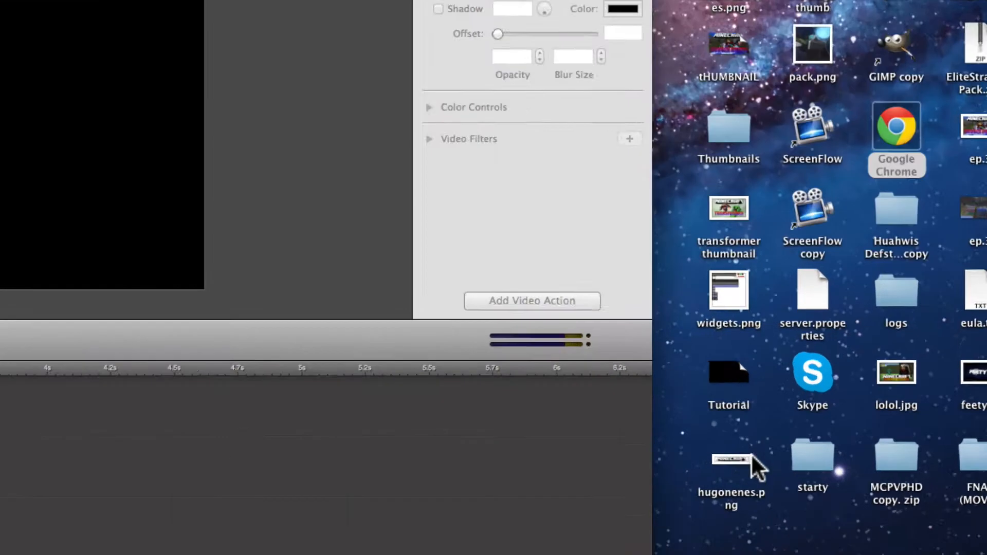
- Add hugonenes.png from the desktop to the timeline and move its clip to the very start
left_click_drag(751, 456, 452, 391)
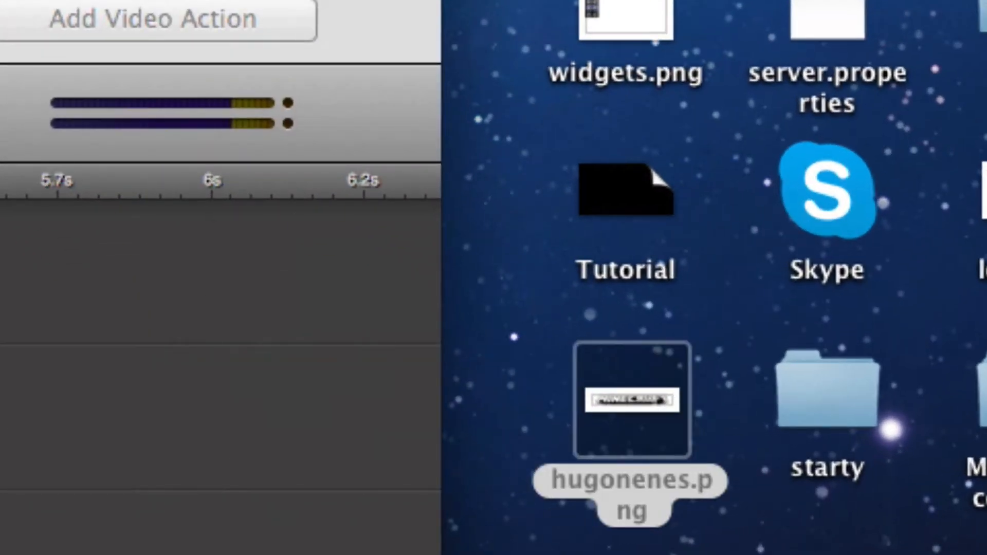
left_click_drag(620, 397, 0, 355)
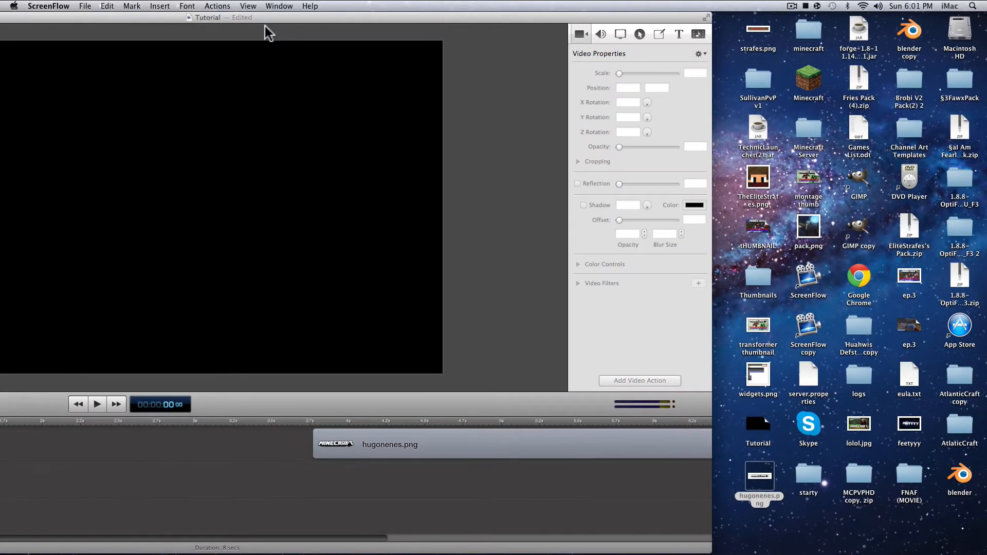
left_click_drag(265, 17, 620, 3)
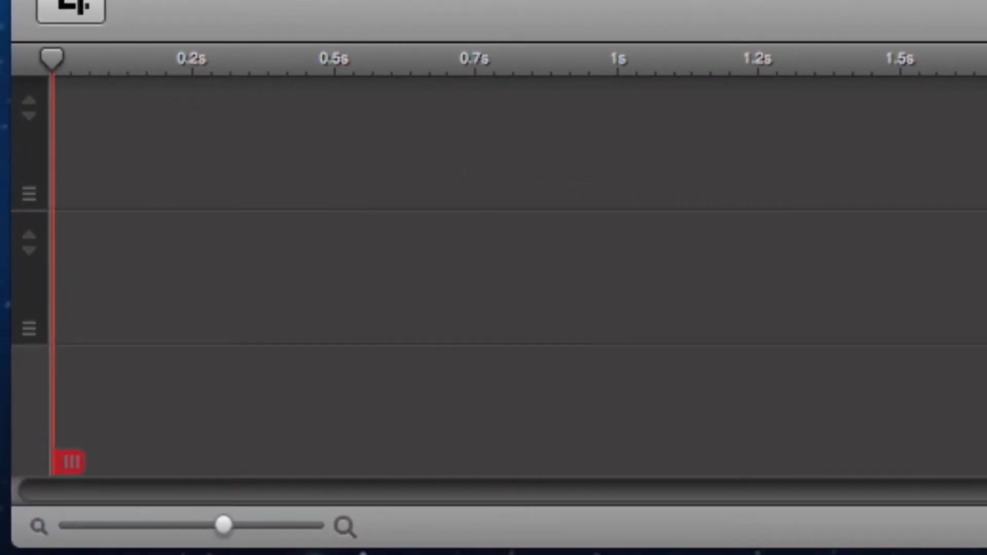
left_click_drag(986, 159, 388, 139)
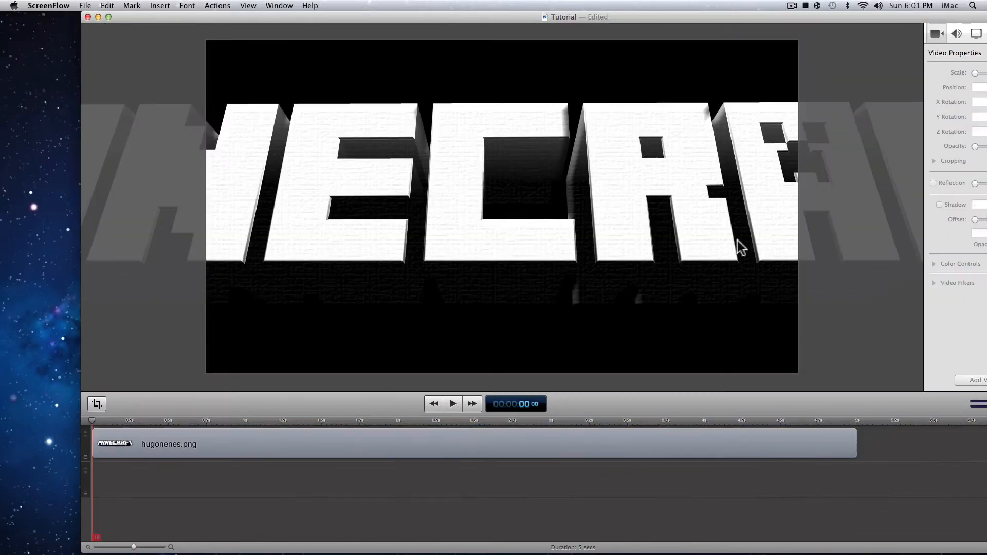
- Scale the Minecraft logo down proportionally to about the canvas width and centre it along the canvas's upper edge
left_click(636, 220)
left_click_drag(615, 226, 983, 208)
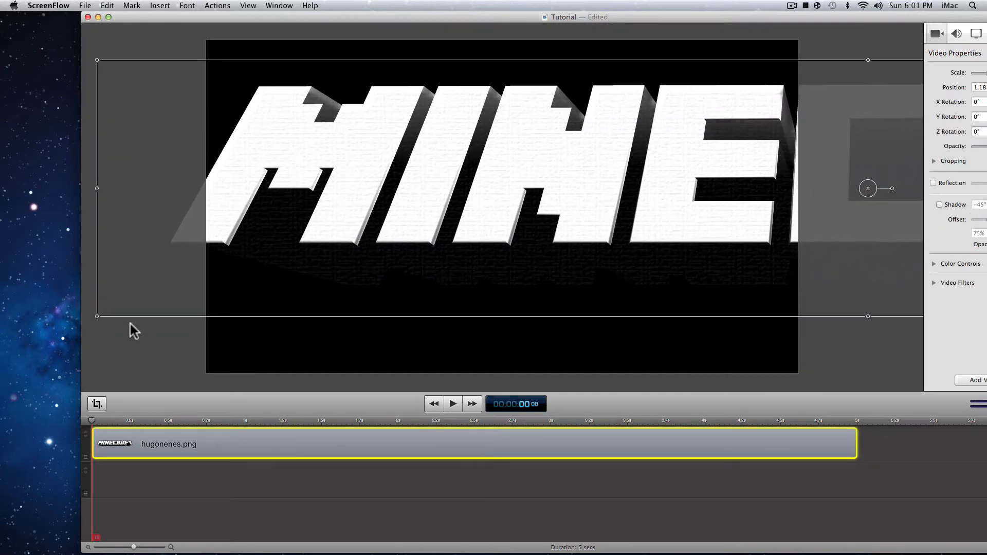
left_click_drag(624, 193, 504, 147)
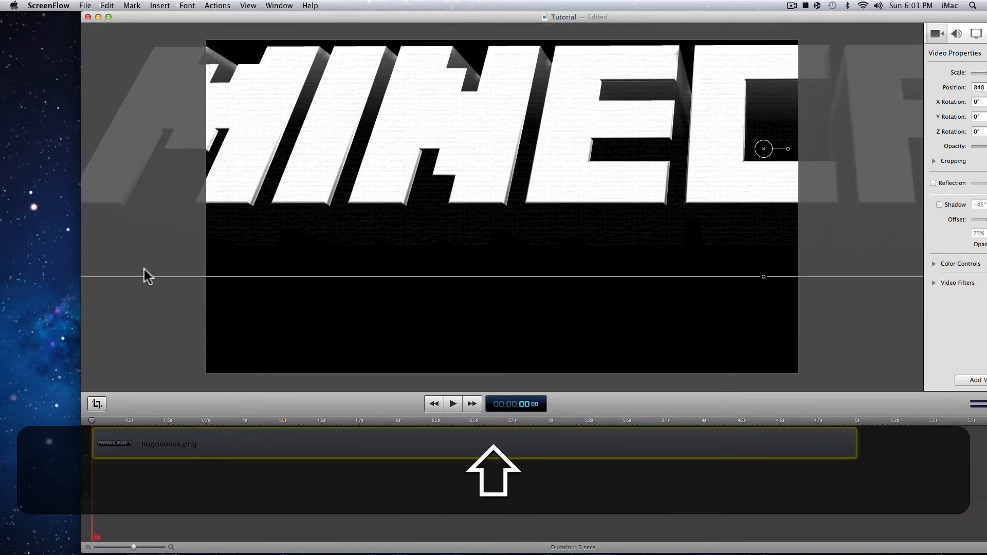
left_click_drag(213, 232, 1, 192)
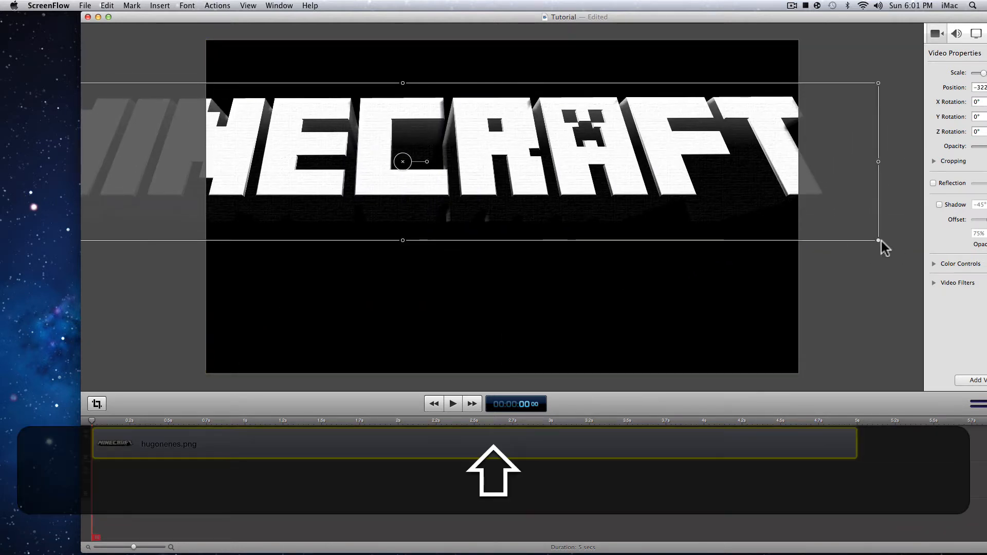
left_click_drag(879, 241, 511, 176)
left_click_drag(337, 116, 613, 83)
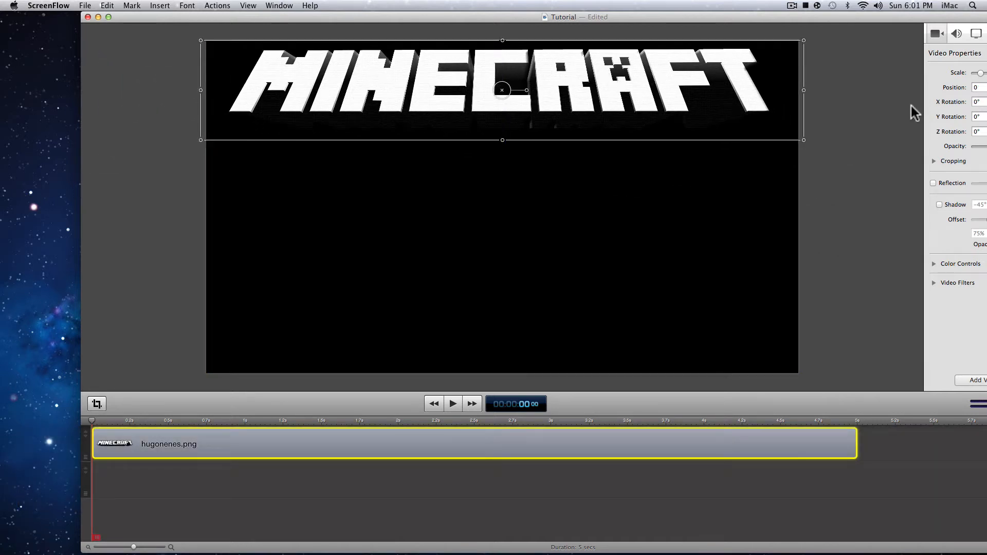
left_click(875, 107)
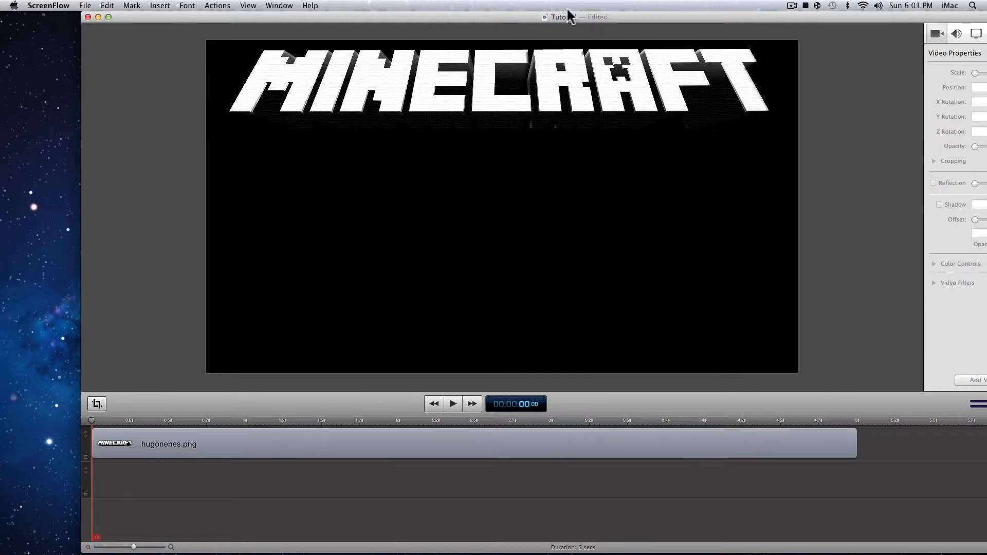
- Open the ep.3 thumbnail from the desktop to examine its layout as a reference, and return to the ScreenFlow project
left_click_drag(569, 16, 222, 13)
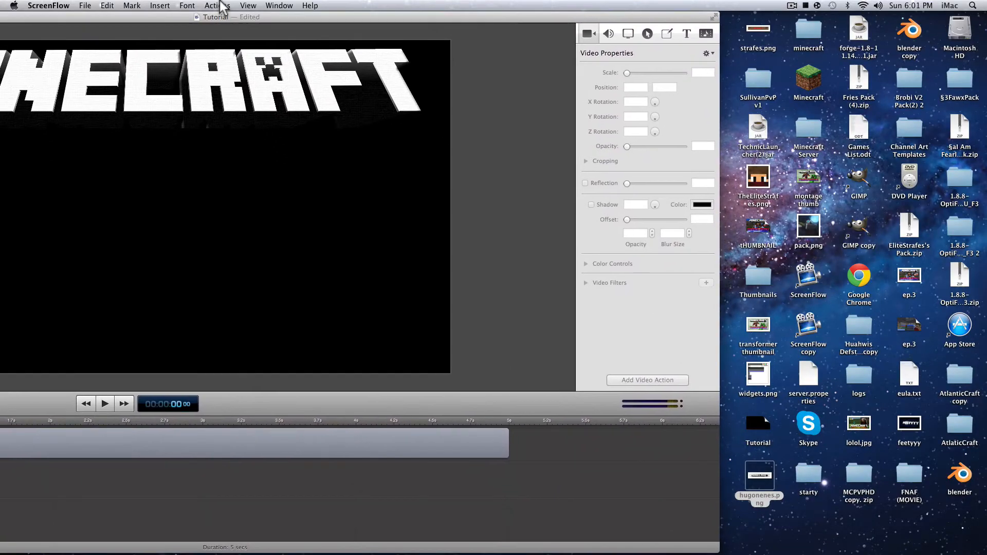
double_click(910, 281)
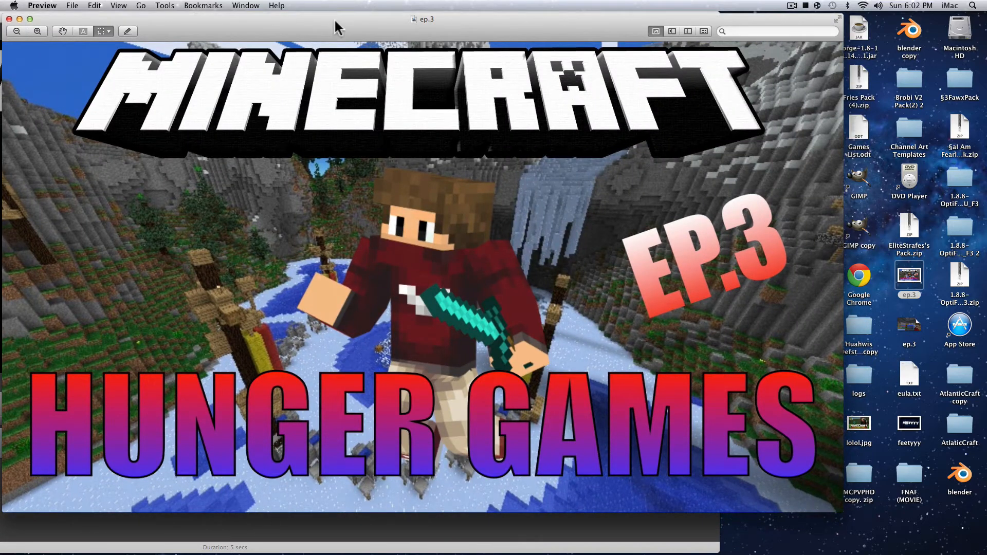
left_click_drag(334, 17, 379, 19)
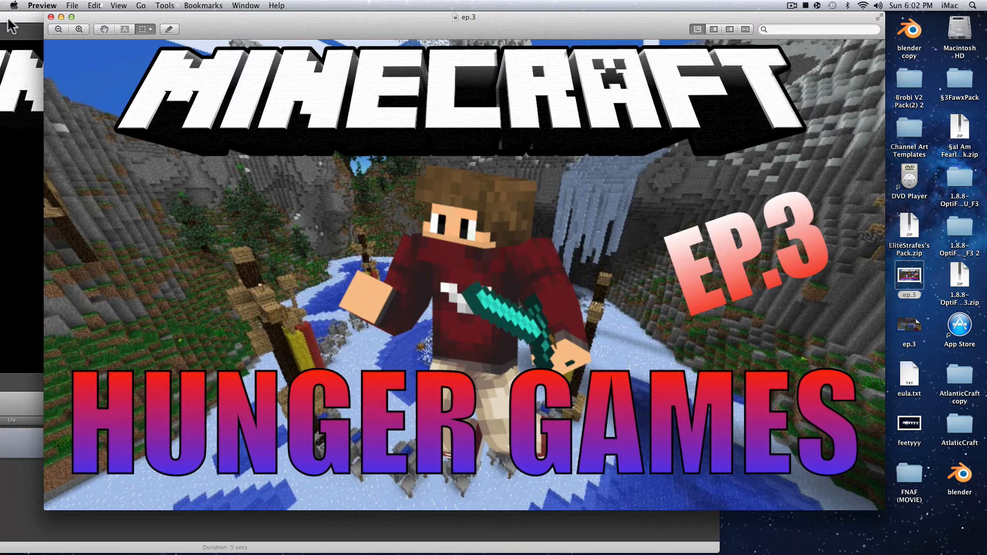
left_click_drag(362, 17, 600, 10)
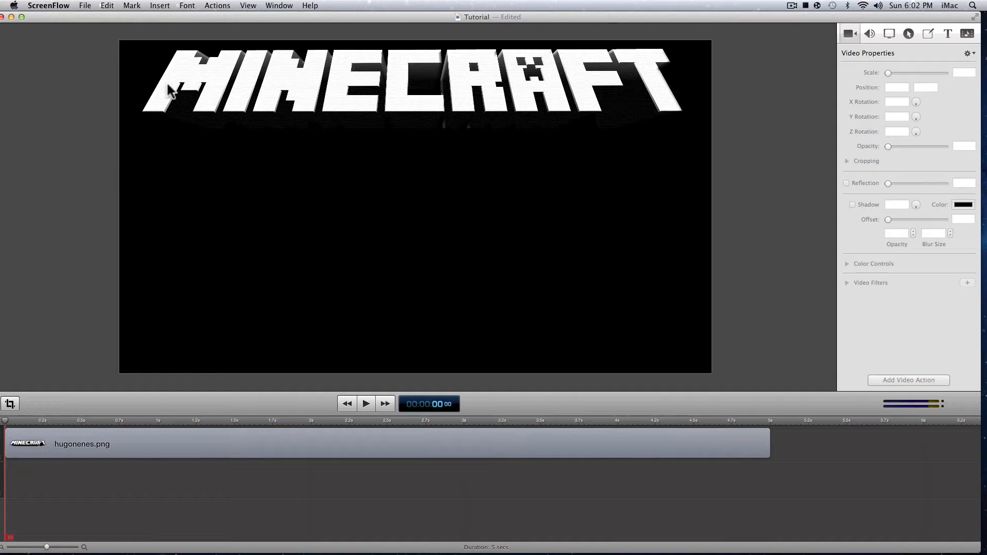
left_click(23, 16)
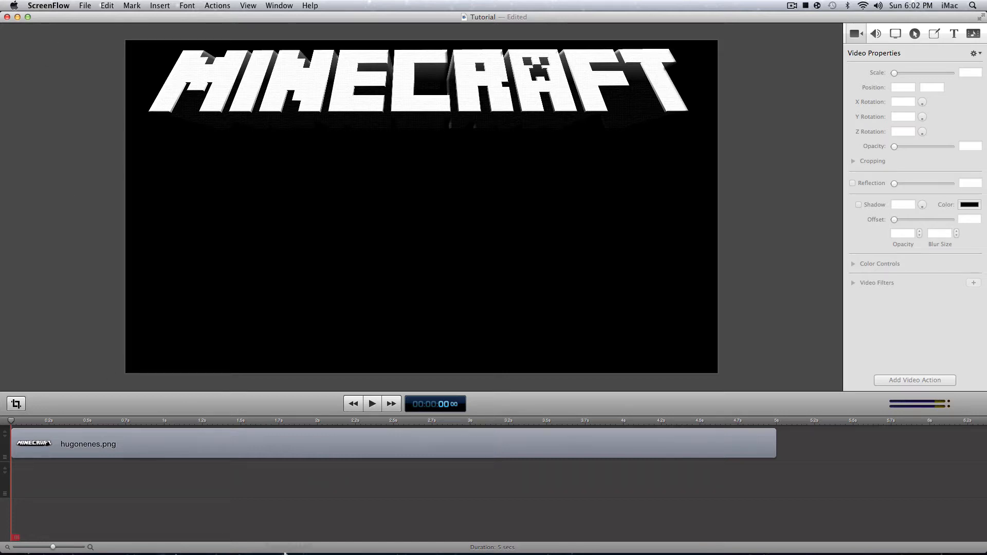
- Switch to Chrome, enlarge its window, and search Google for "nova skin editor"
left_click(662, 533)
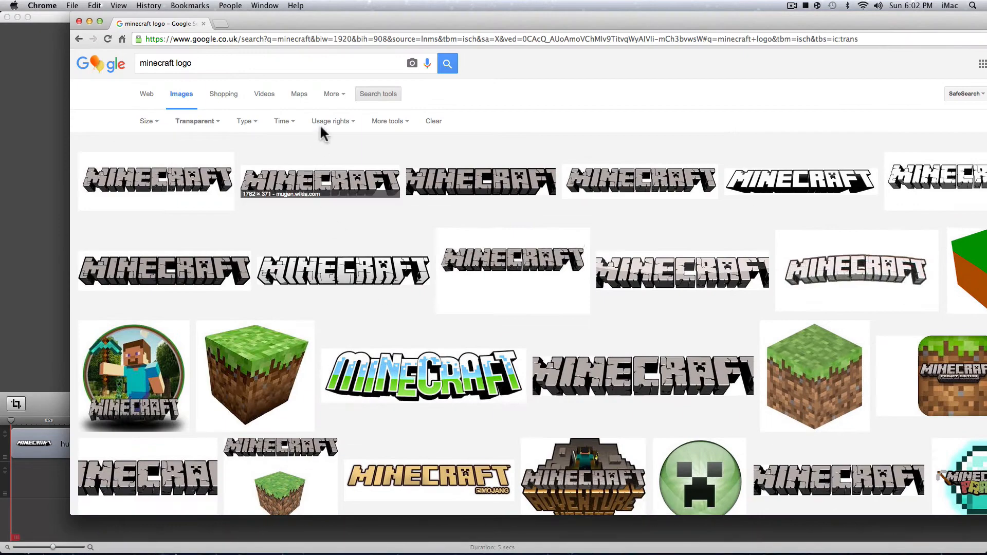
left_click(100, 21)
left_click_drag(172, 64, 7, 32)
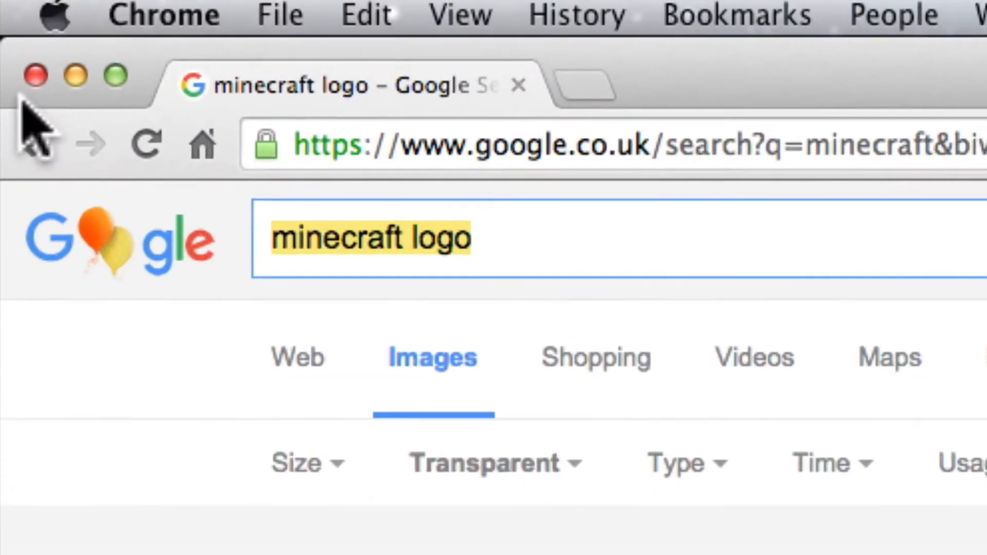
type("nova s")
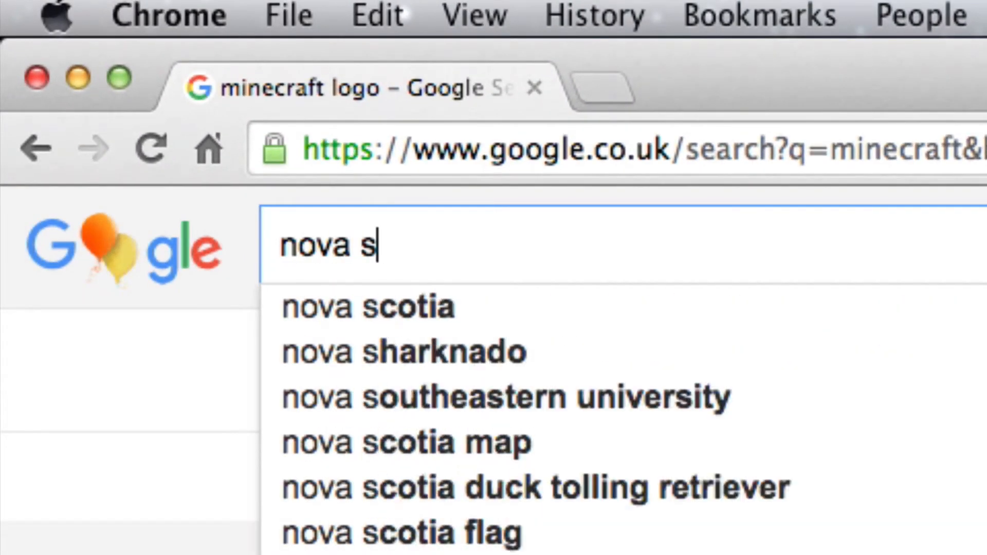
type("kin editor")
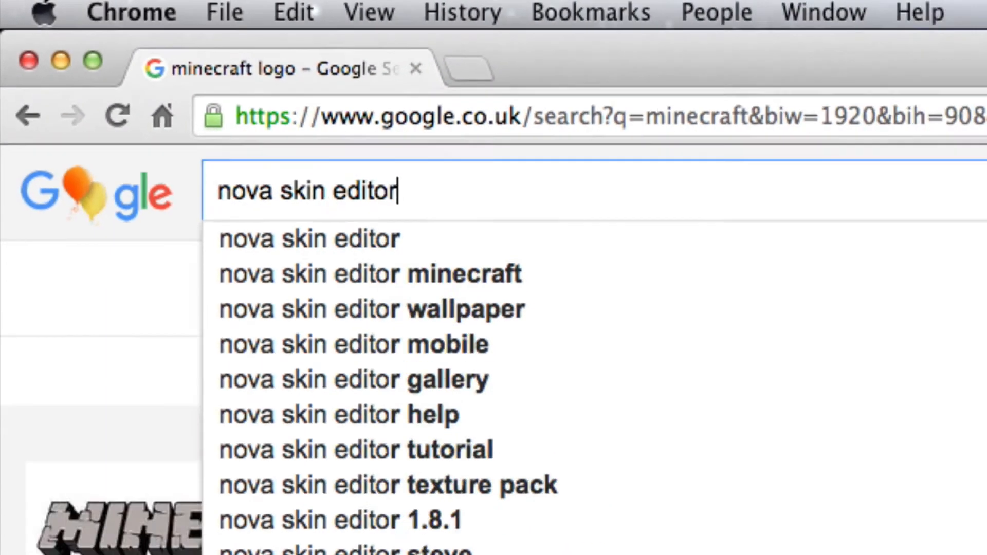
key("Return")
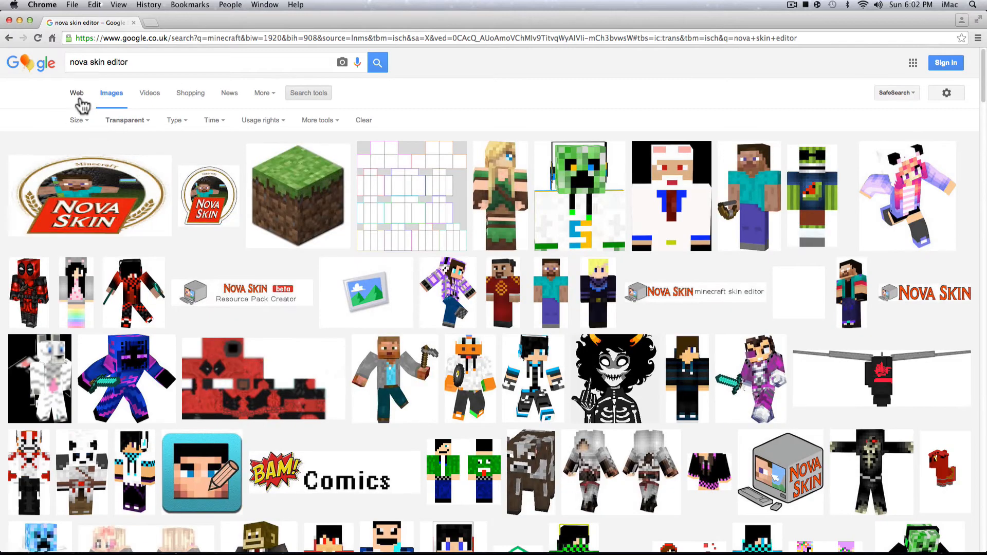
- Open the Minecraft Skin Editor: Nova Skin result from the web listings and search its gallery for the TheEliteStrafes skin
left_click(78, 95)
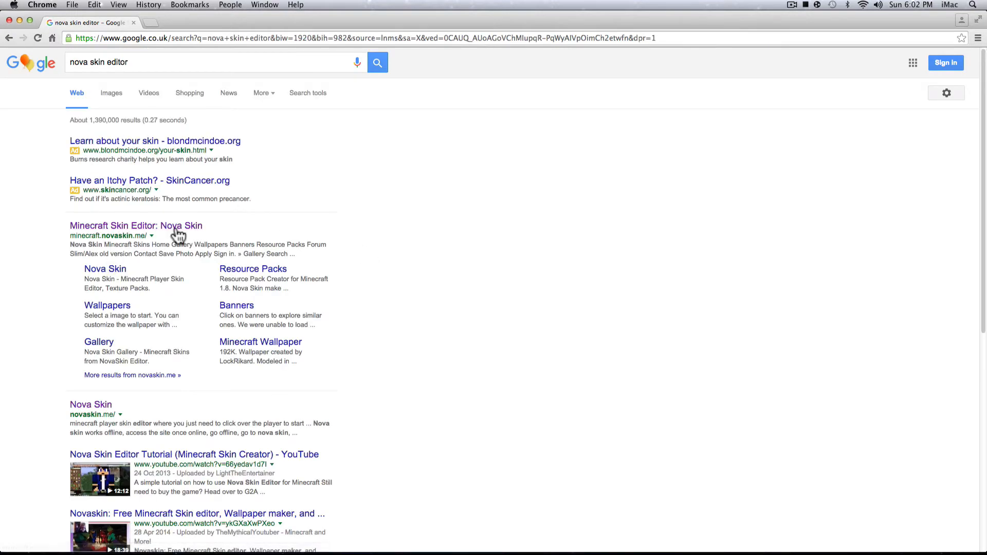
left_click(152, 227)
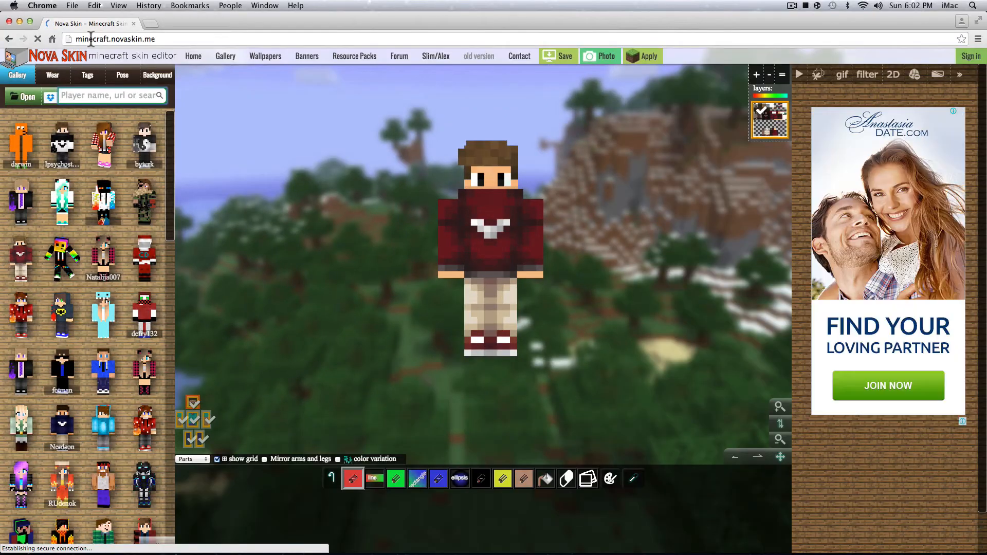
left_click(117, 95)
type("The")
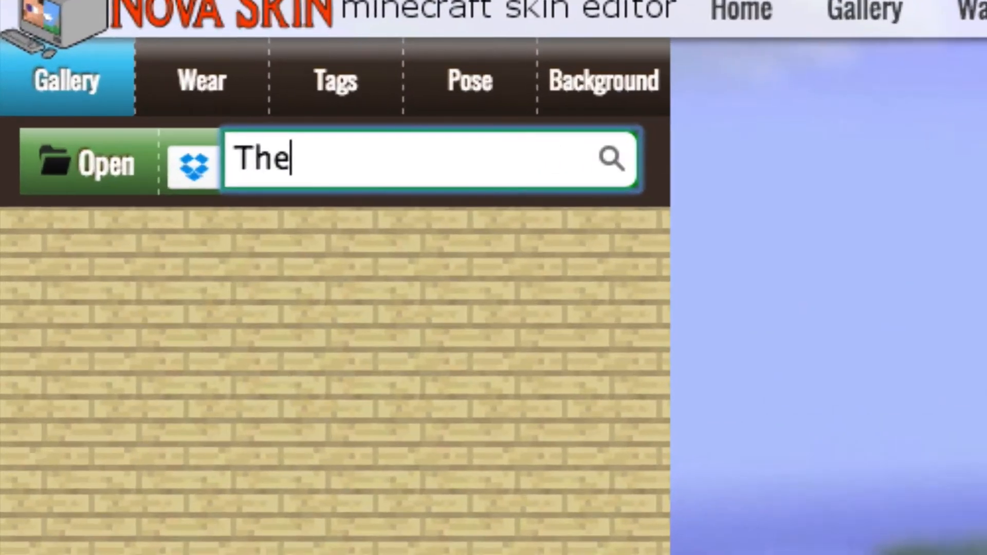
type("EliteStra")
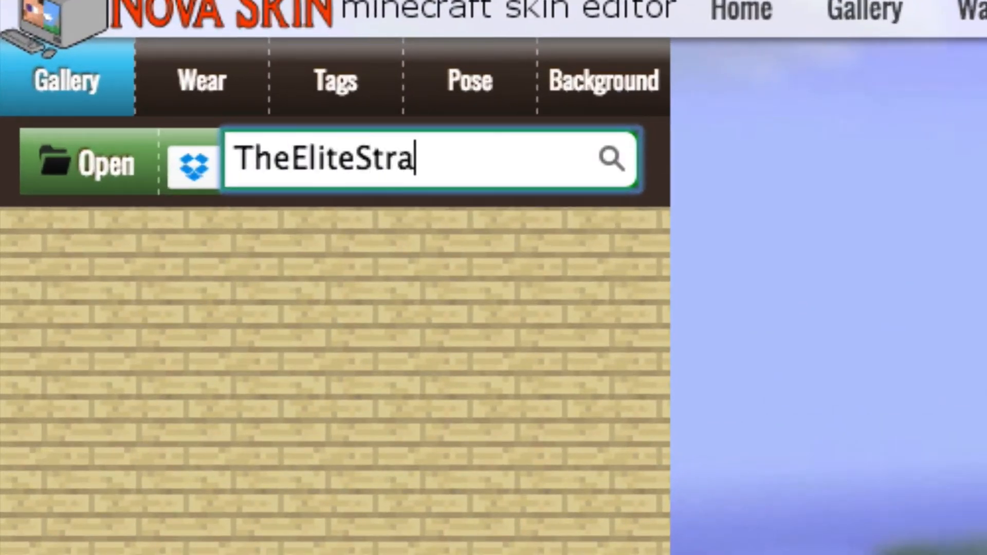
type("fes")
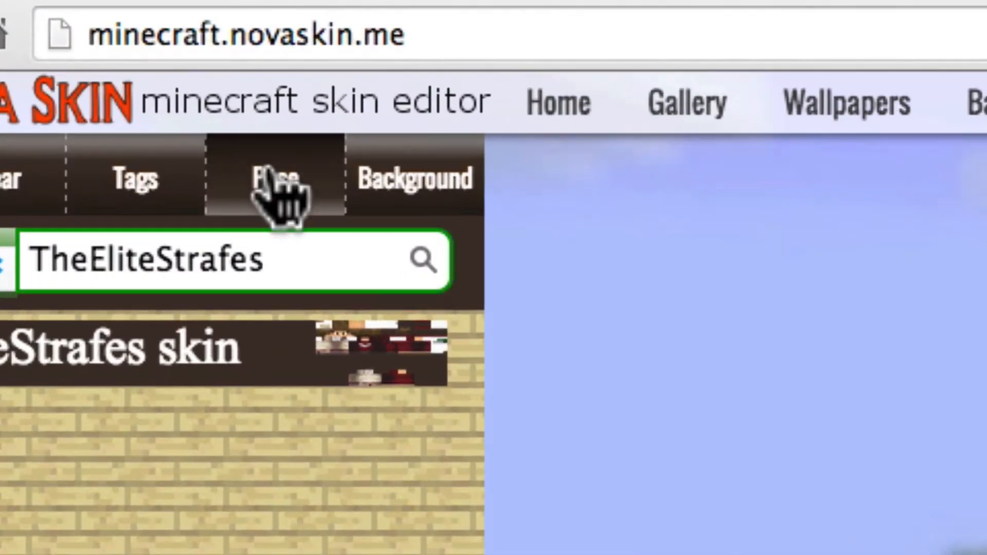
- Apply a running preset pose to the skin and turn the figure slightly
left_click(122, 75)
left_click(146, 103)
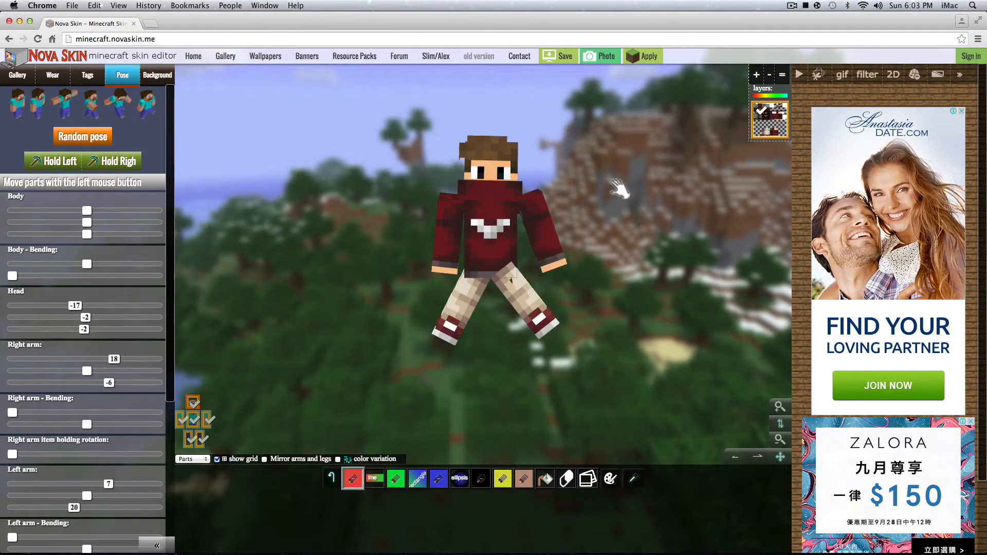
left_click_drag(352, 186, 322, 190)
left_click(34, 97)
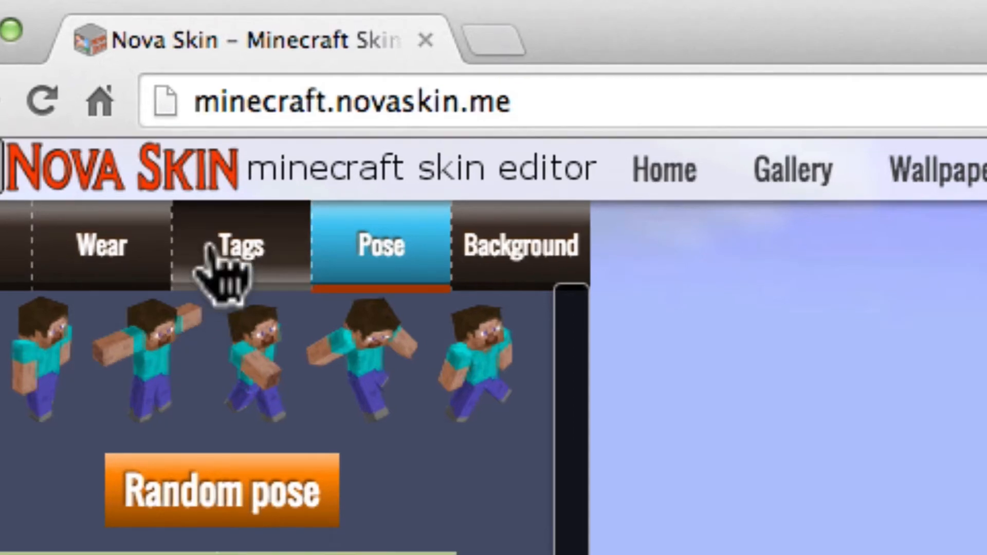
- Try the Red Varsity Jacket from the Minecraft Armory as an overlay on the skin
left_click(218, 257)
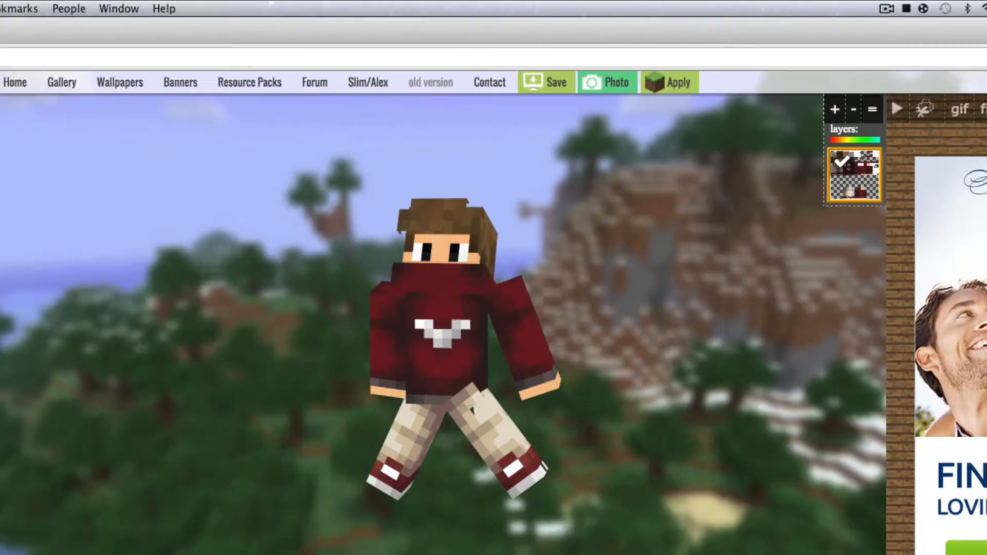
left_click(53, 76)
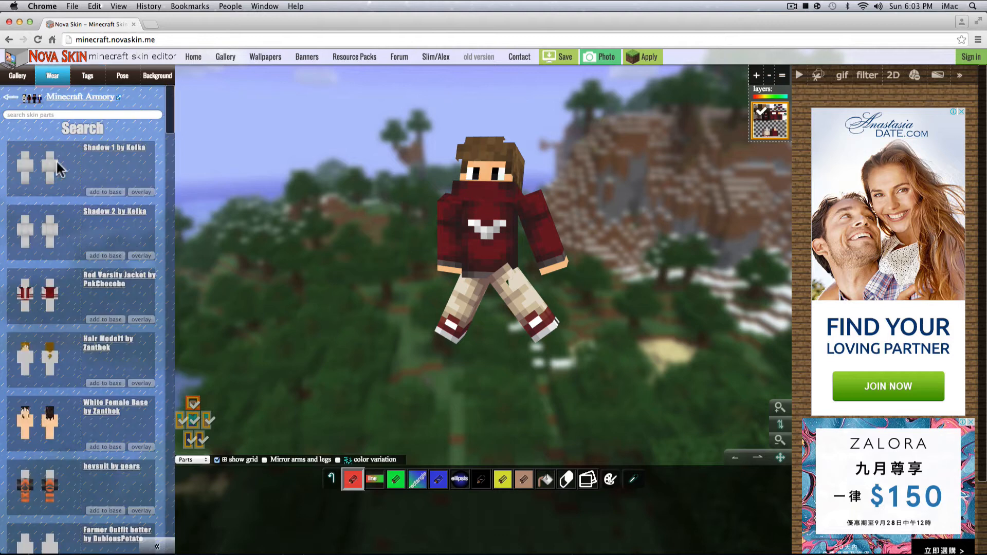
left_click(141, 319)
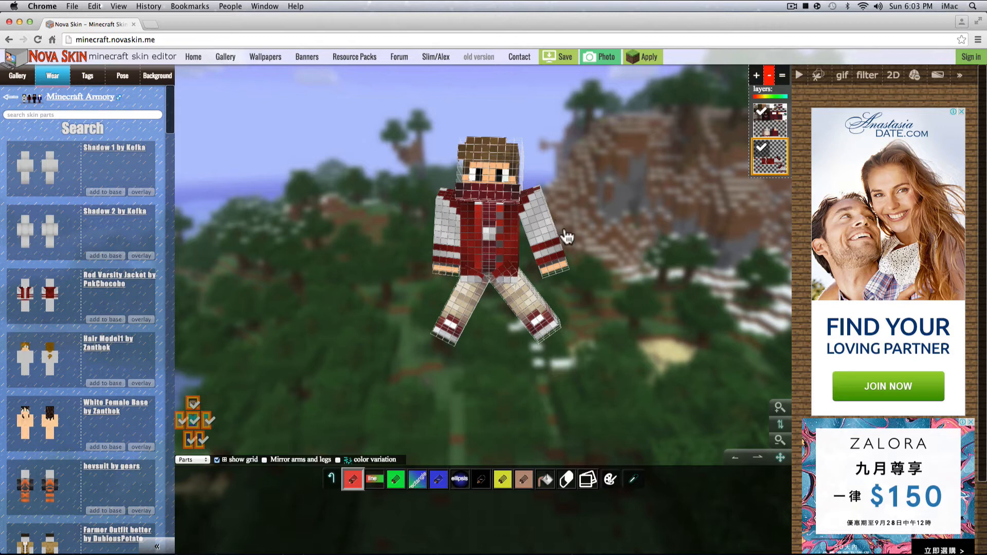
- Give the skin a random pose, then set the body's first rotation value to 31 and the right arm's first value to -34
left_click(123, 75)
left_click(83, 137)
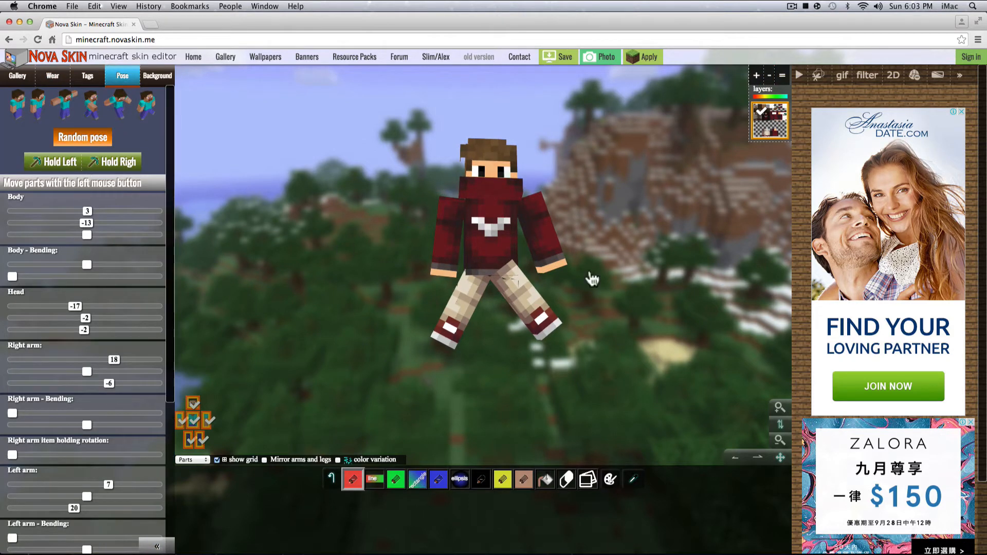
mouse_move(672, 266)
left_mouse_down()
mouse_move(624, 271)
mouse_move(670, 271)
mouse_move(661, 271)
left_mouse_up()
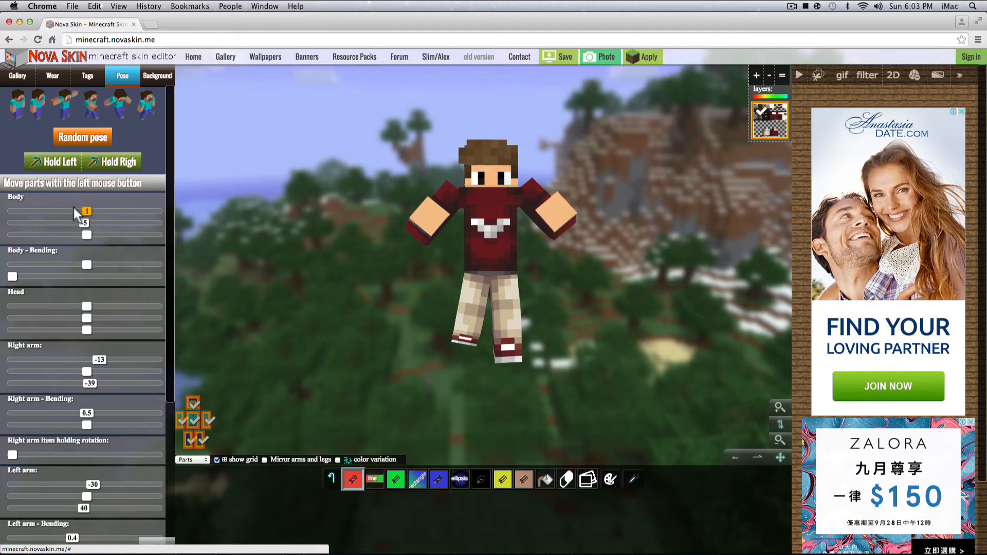
mouse_move(73, 208)
left_mouse_down()
mouse_move(114, 207)
mouse_move(91, 205)
mouse_move(109, 223)
mouse_move(85, 220)
left_mouse_up()
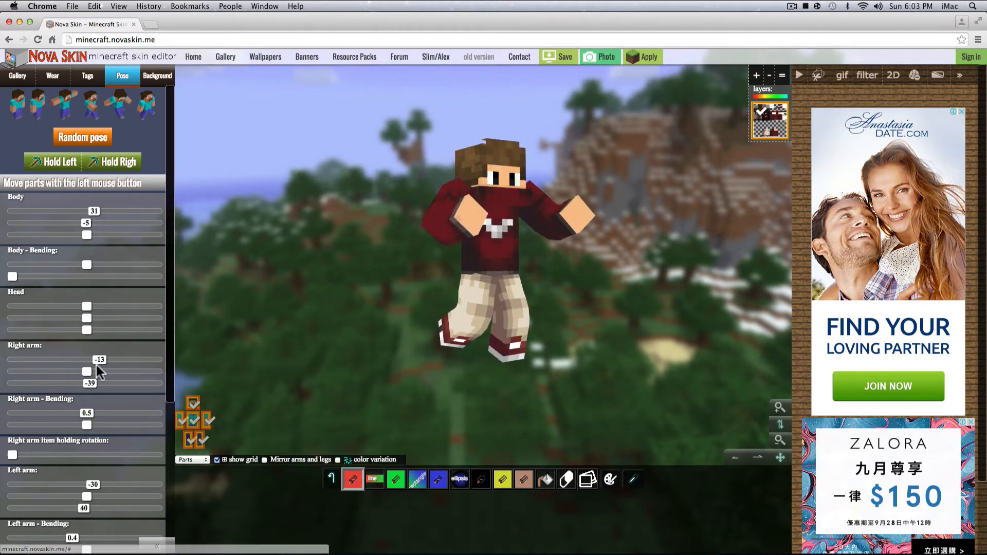
mouse_move(99, 360)
left_mouse_down()
mouse_move(116, 358)
mouse_move(15, 360)
mouse_move(88, 351)
mouse_move(68, 342)
mouse_move(82, 355)
left_mouse_up()
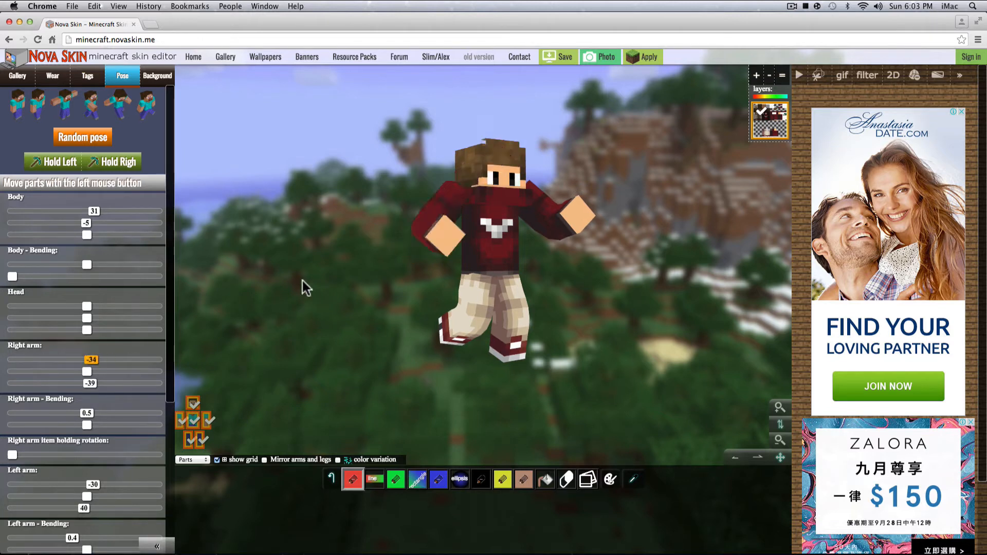
- Give the skin another random pose, turn the figure to an angle, and take a photo of it
left_click_drag(303, 281, 275, 275)
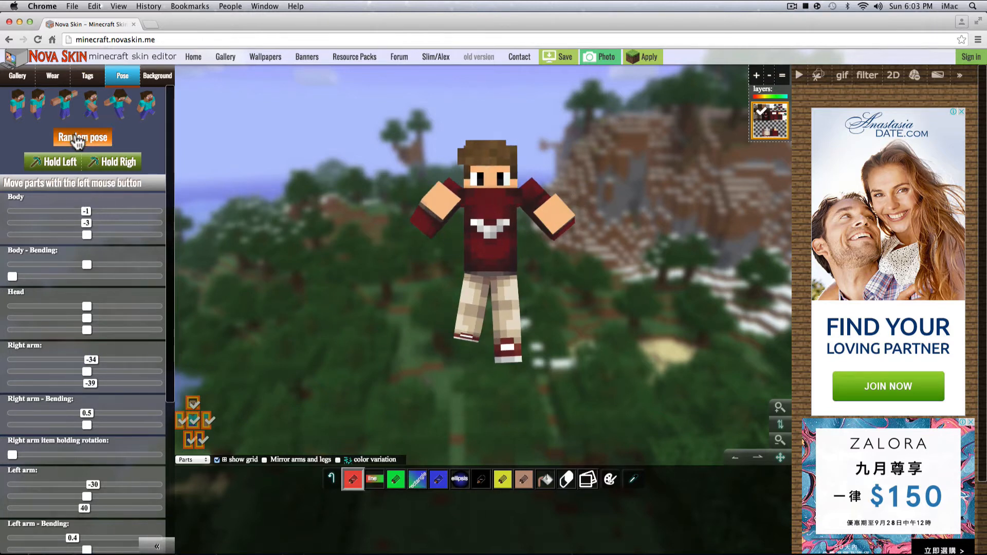
left_click_drag(380, 185, 360, 195)
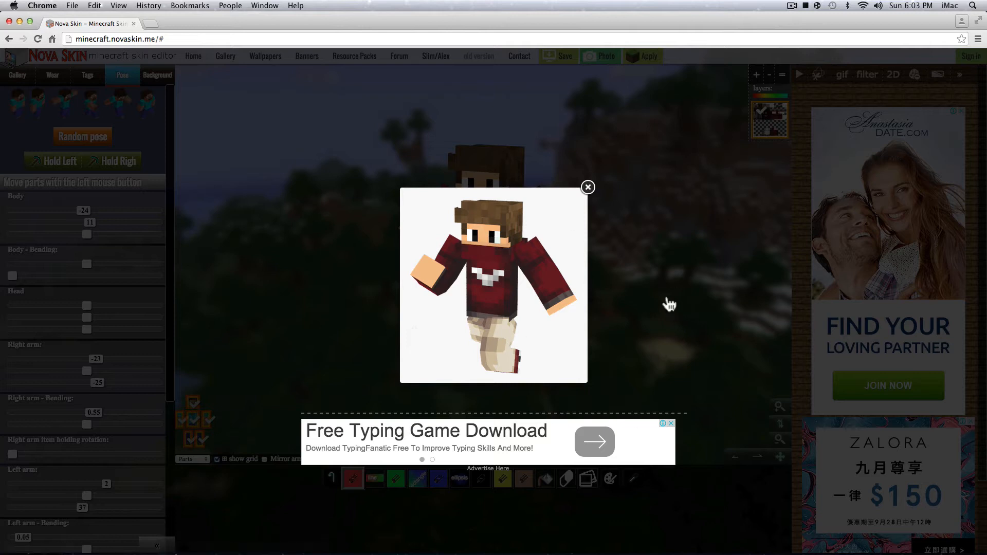
- Save the skin photo as Myself in the Downloads folder and move the browser aside to uncover the ScreenFlow project
right_click(505, 262)
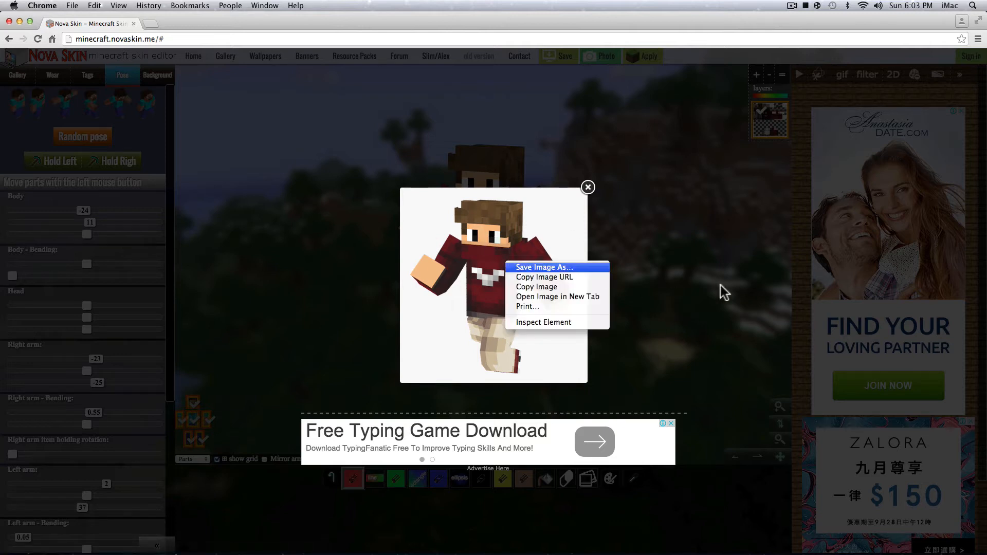
left_click(628, 197)
right_click(546, 266)
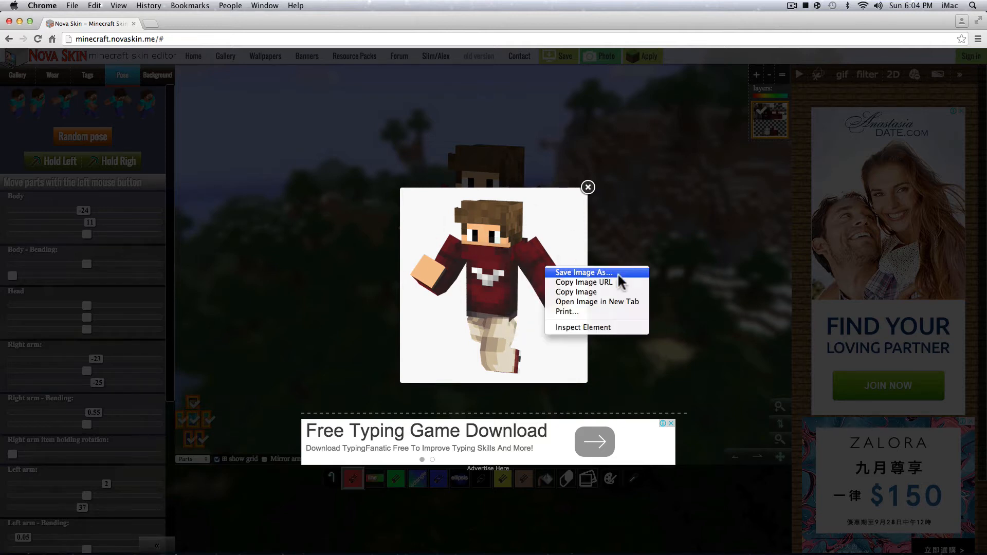
left_click(613, 269)
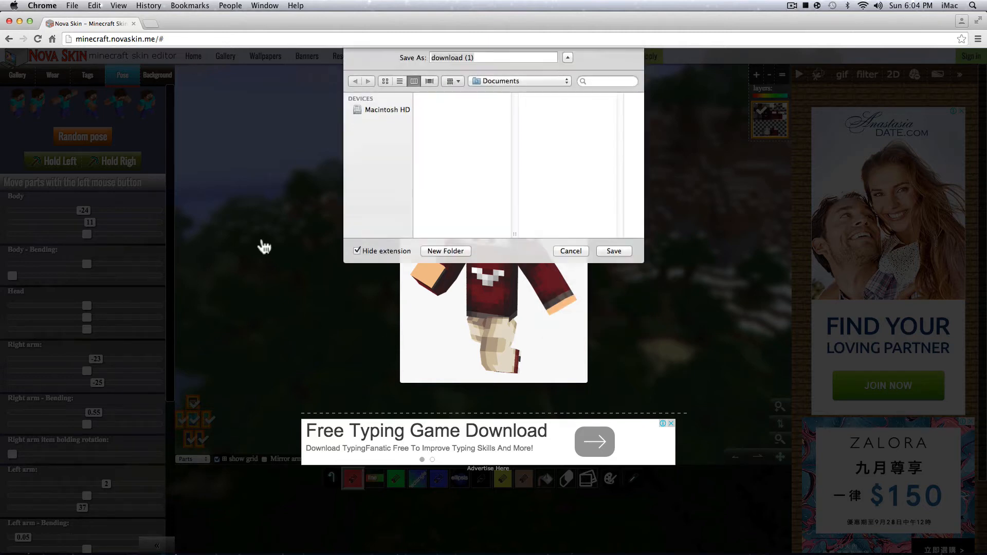
key("BackSpace")
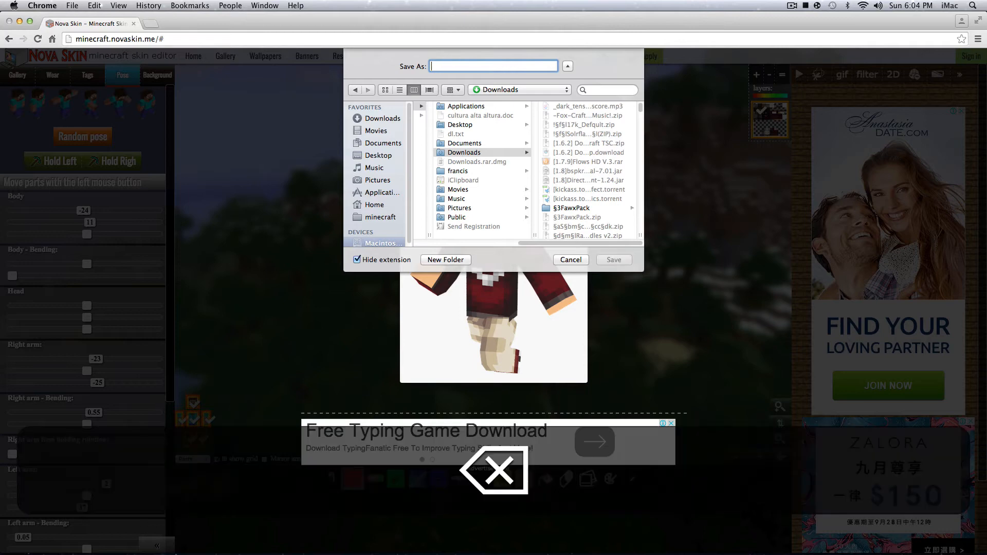
key("shift")
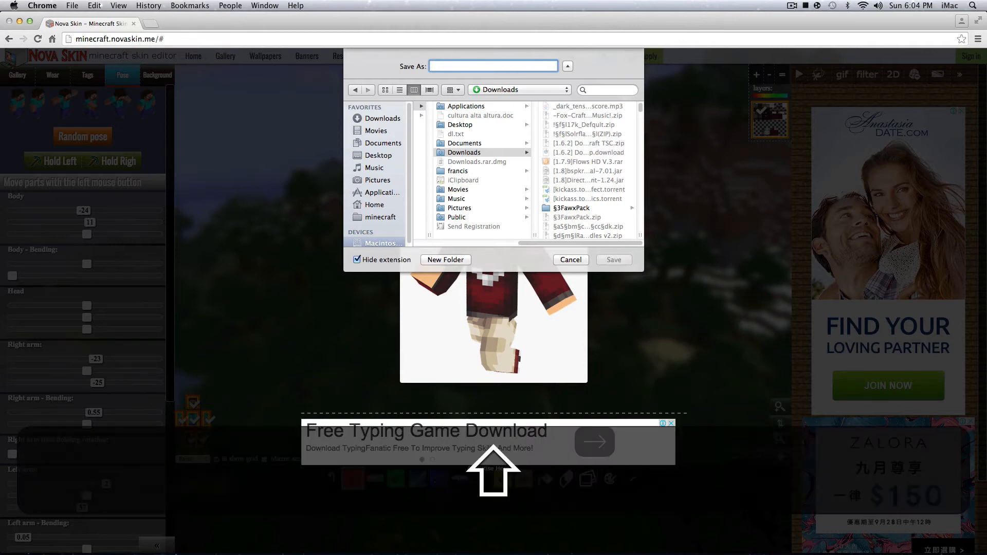
type("Myself")
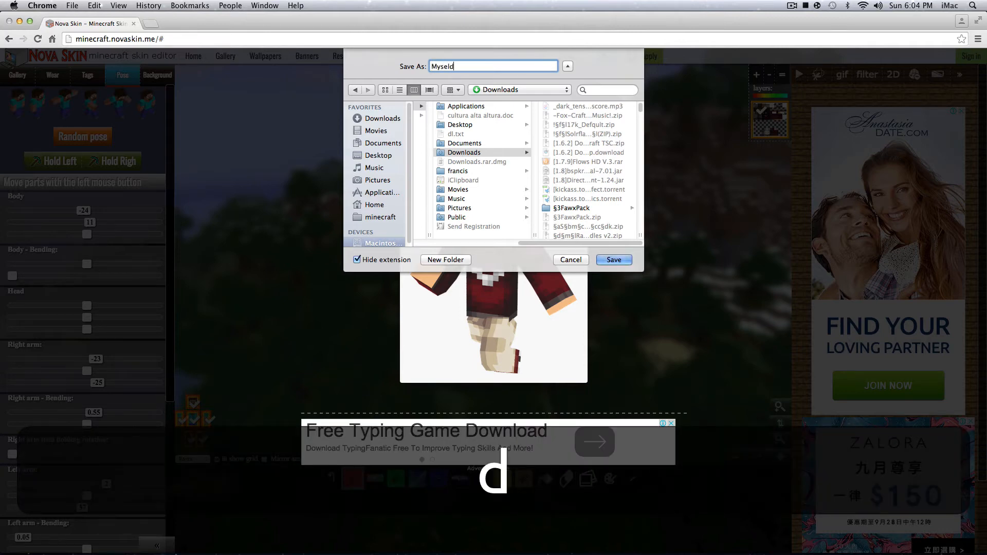
key("Return")
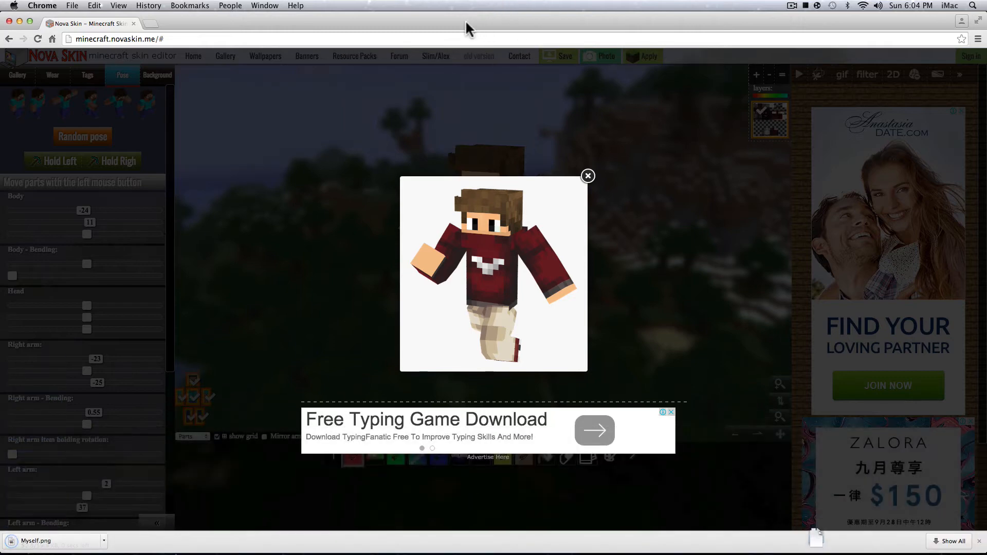
left_click_drag(410, 15, 896, 2)
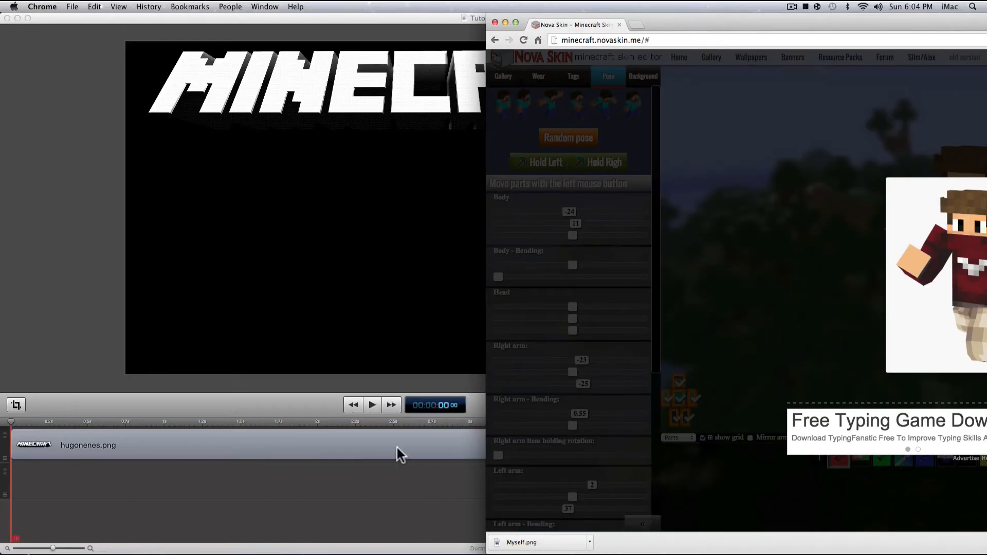
left_click(181, 25)
left_click(160, 6)
left_click(164, 53)
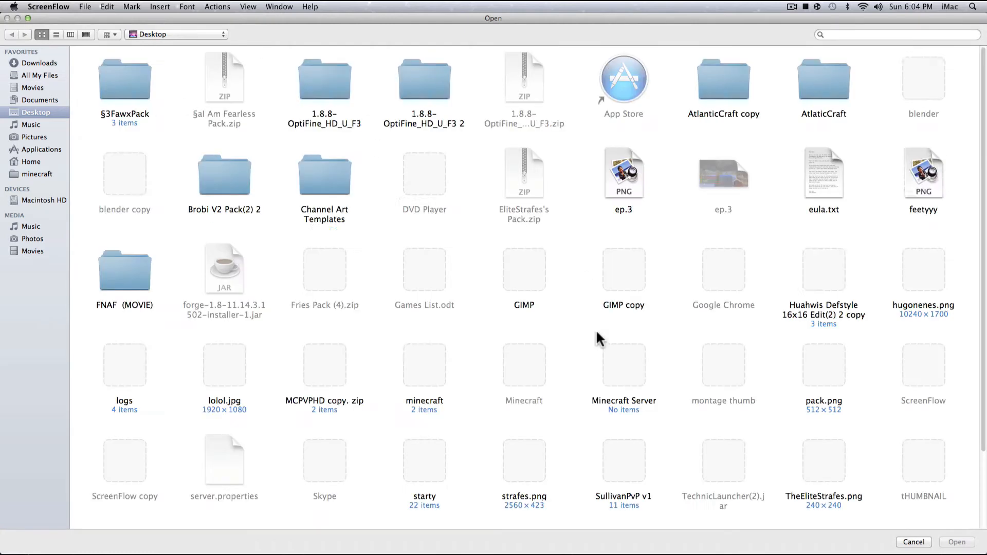
left_click(914, 542)
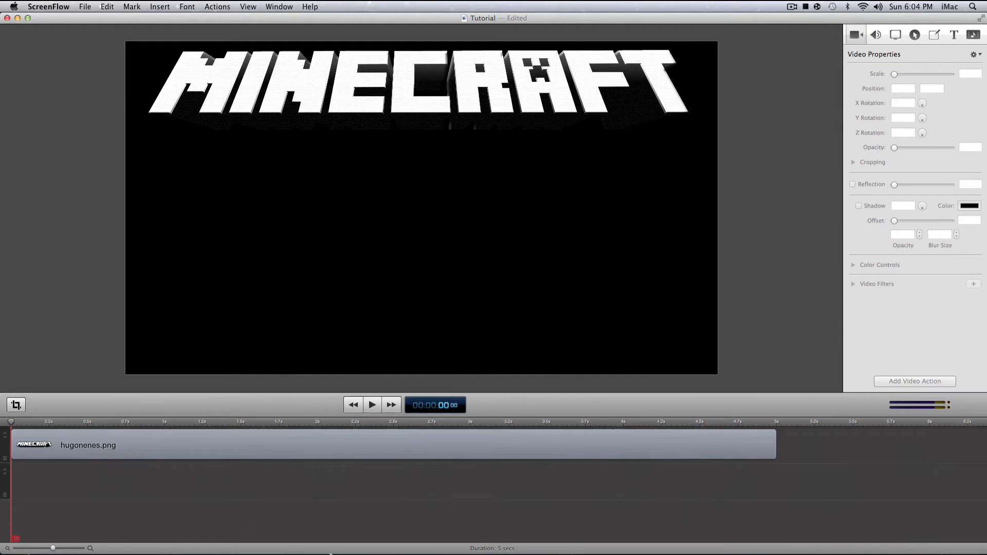
- Add the downloaded Myself.png from the browser to a second timeline track, starting at the very beginning
left_click(677, 535)
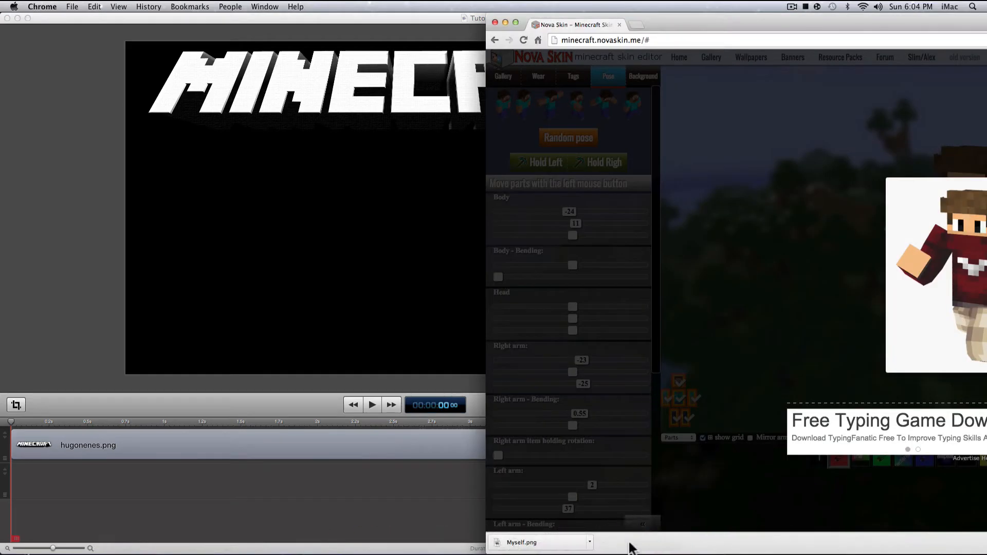
left_click_drag(551, 548, 22, 488)
left_click(304, 17)
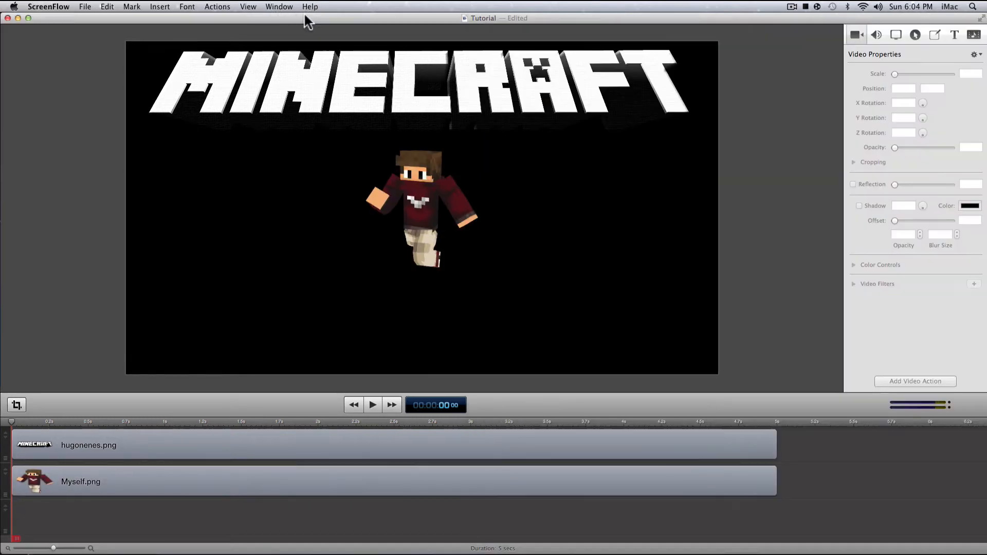
- Scale the skin figure proportionally to about 187% and centre it below the Minecraft logo at about position 0, -107
left_click(443, 184)
left_click_drag(481, 270, 579, 371)
left_click_drag(472, 301, 414, 266)
- Switch back to Chrome, move its window over the ScreenFlow project, and close the photo preview to return to the skin editor
mouse_move(592, 550)
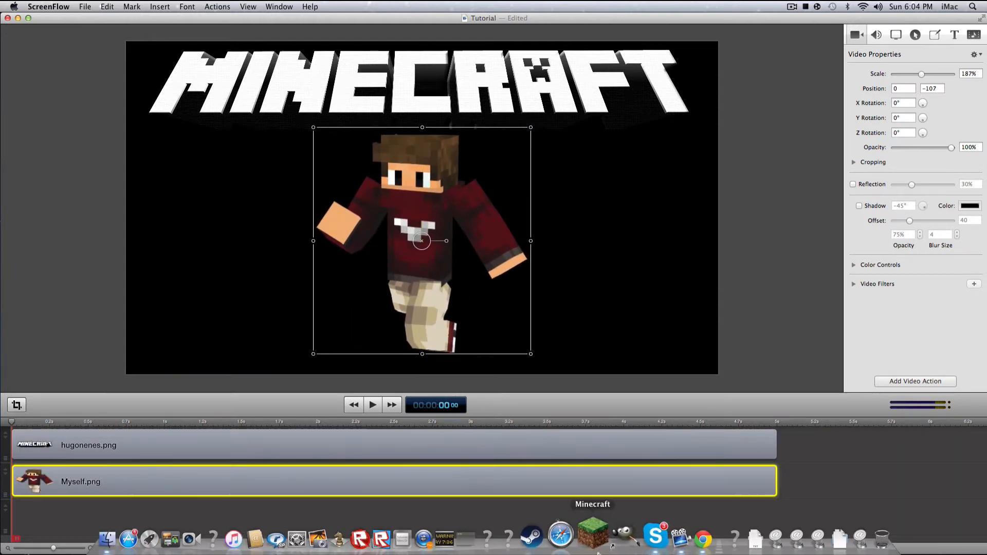
left_click(680, 542)
left_click_drag(690, 21, 242, 34)
left_click(625, 194)
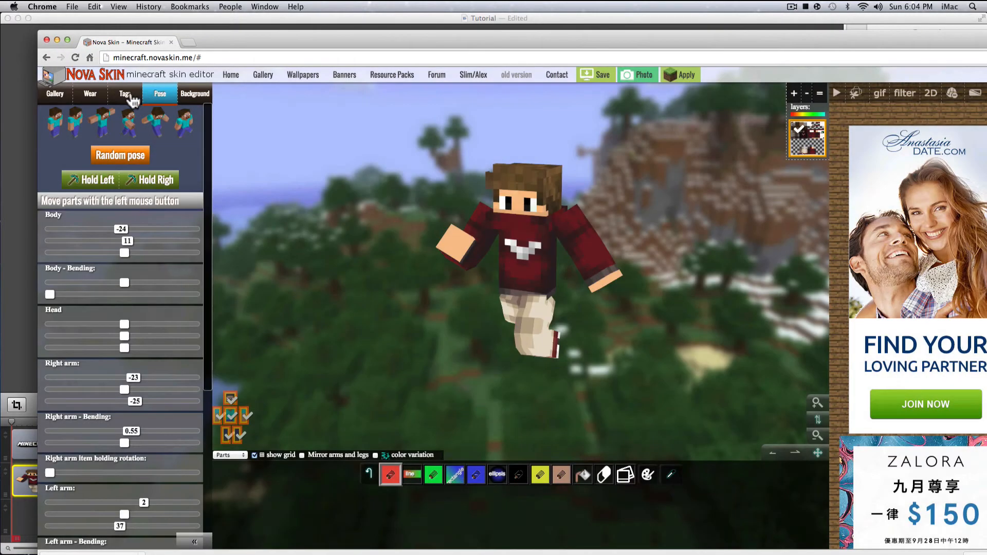
- Put a diamond sword in the character's left hand and turn its body to about -35
left_click(97, 180)
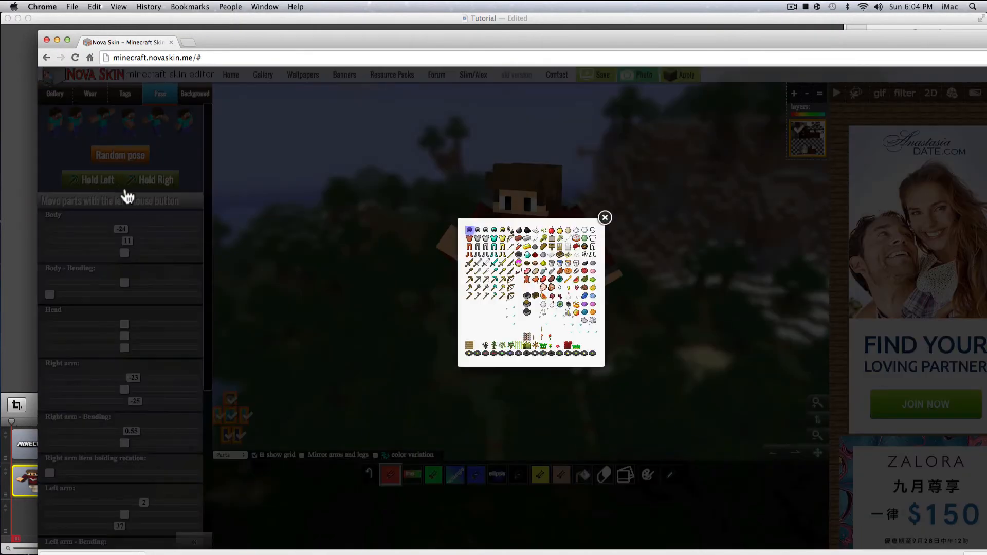
left_click(491, 260)
left_click(605, 218)
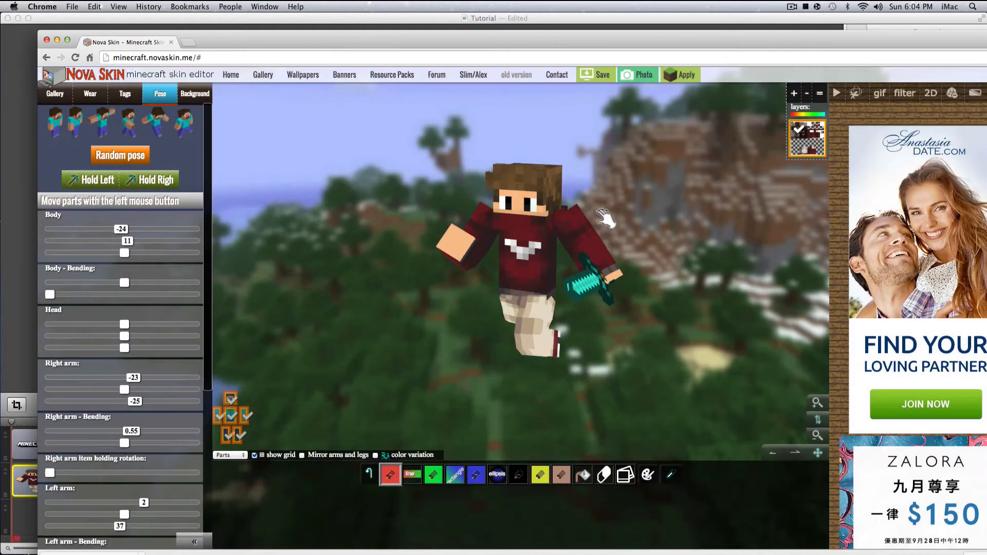
left_click_drag(676, 312, 663, 299)
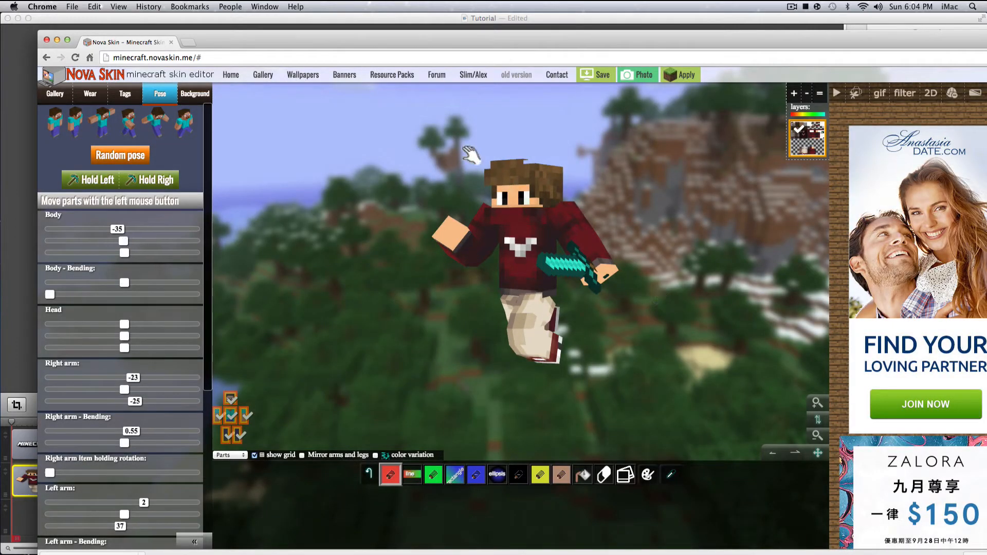
- Close the Nova Skin browser window and return to the Tutorial project in ScreenFlow
left_click_drag(278, 39, 440, 129)
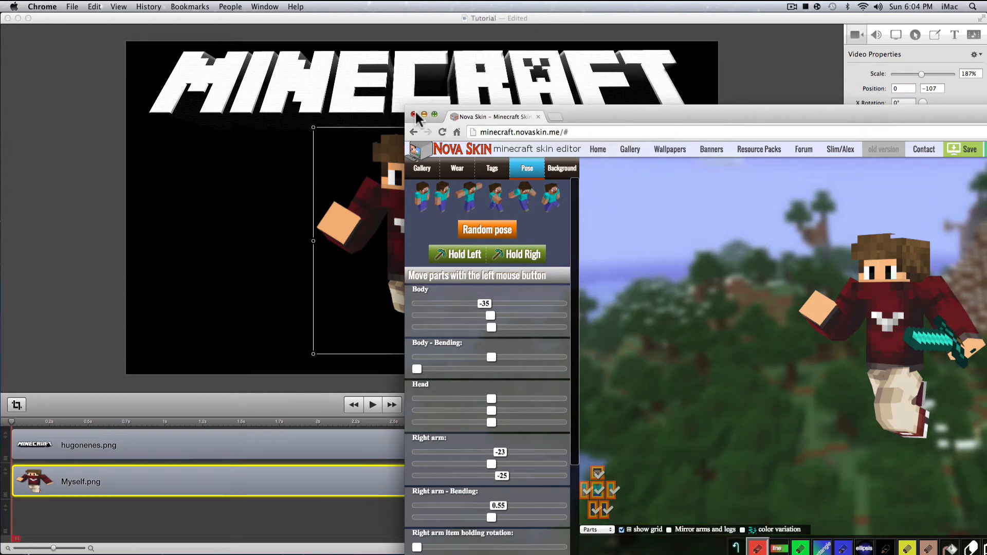
left_click(414, 115)
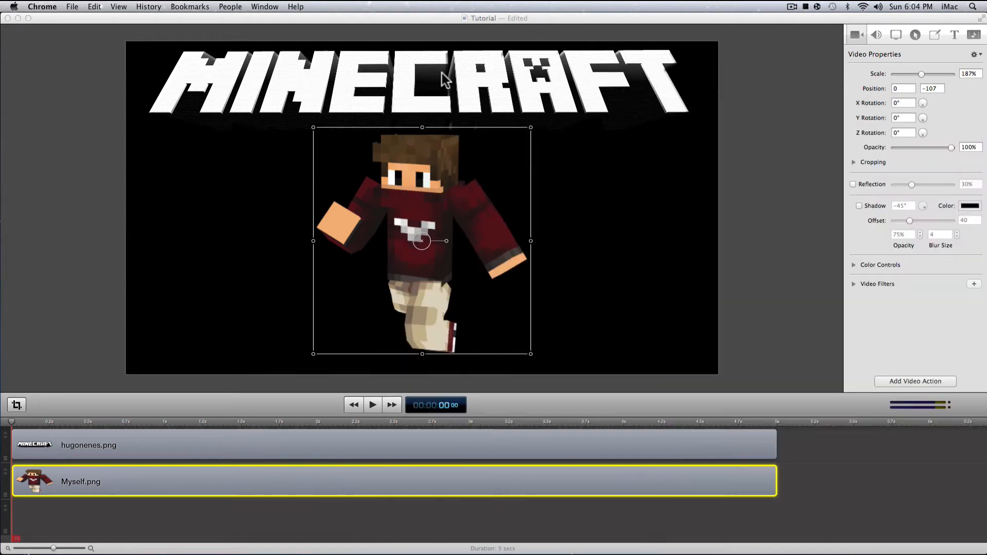
left_click(779, 257)
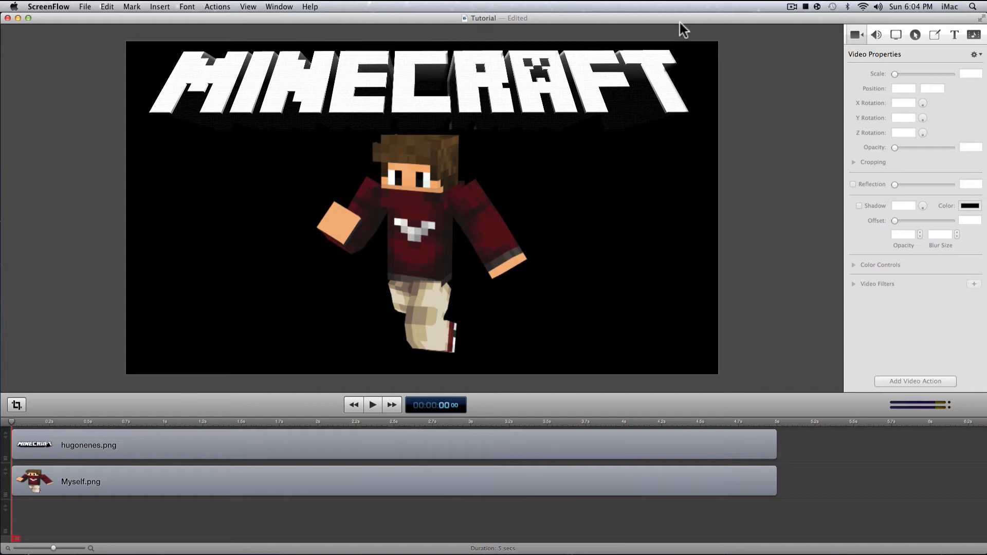
- Open the tHUMBNAIL project from the desktop and move the Tutorial project window aside to uncover it
left_click_drag(681, 30, 725, 299)
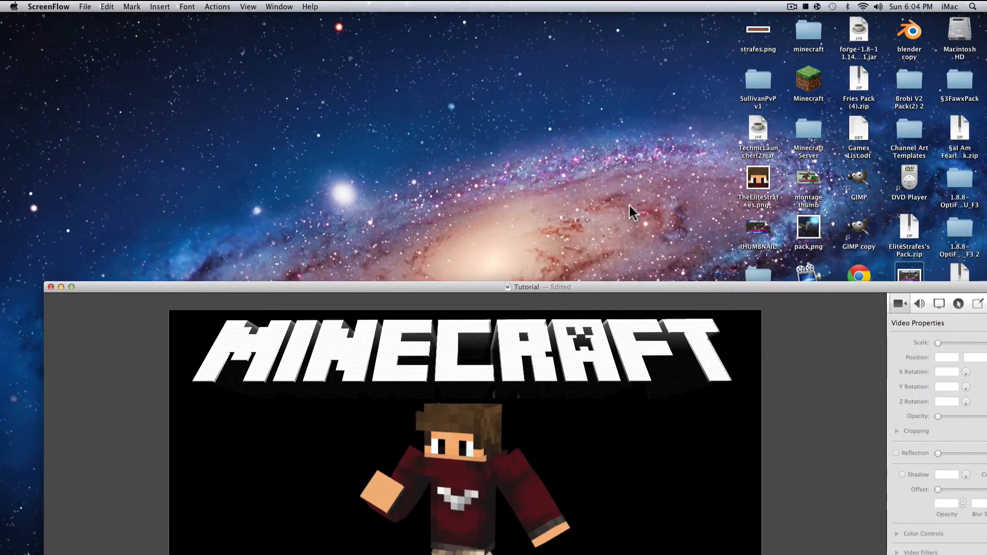
left_click(755, 230)
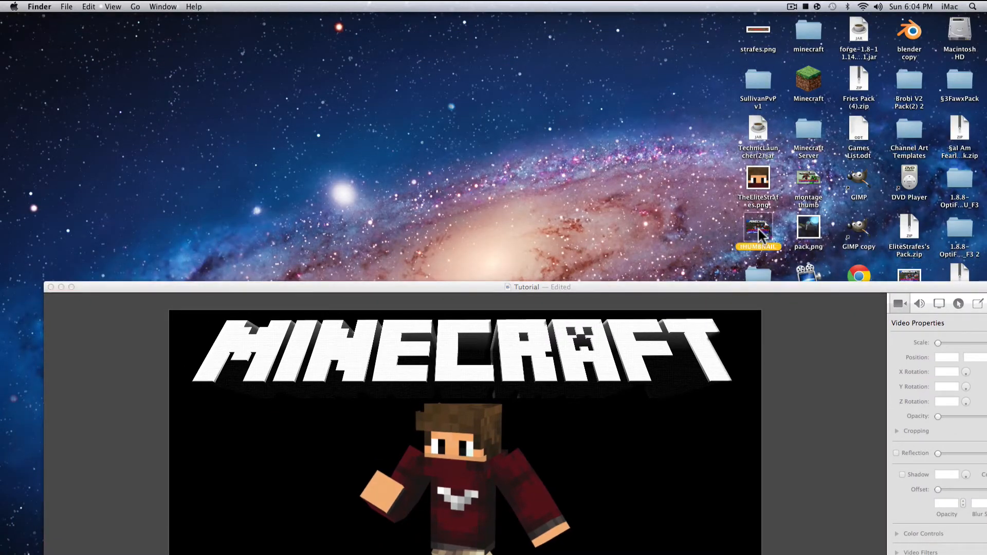
left_click_drag(643, 288, 982, 11)
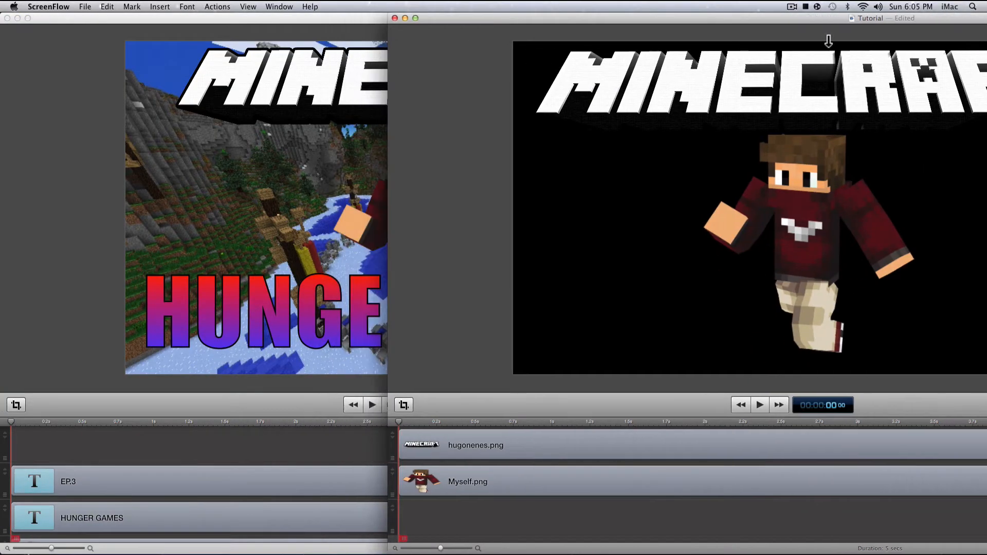
- Examine the timeline layers of the tHUMBNAIL example, close it, and move the Tutorial project window back into place
left_click(366, 18)
scroll(239, 451, "down", 5)
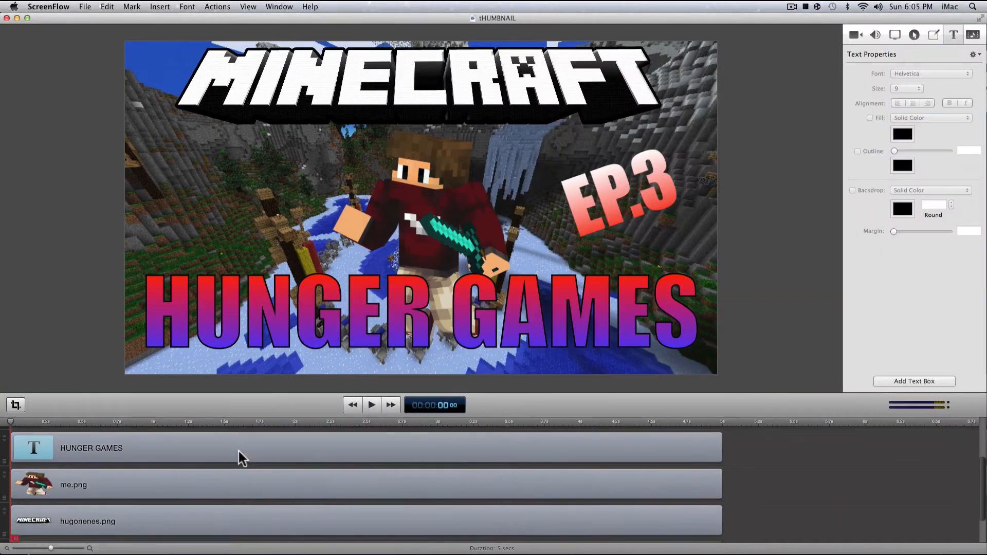
scroll(196, 451, "up", 5)
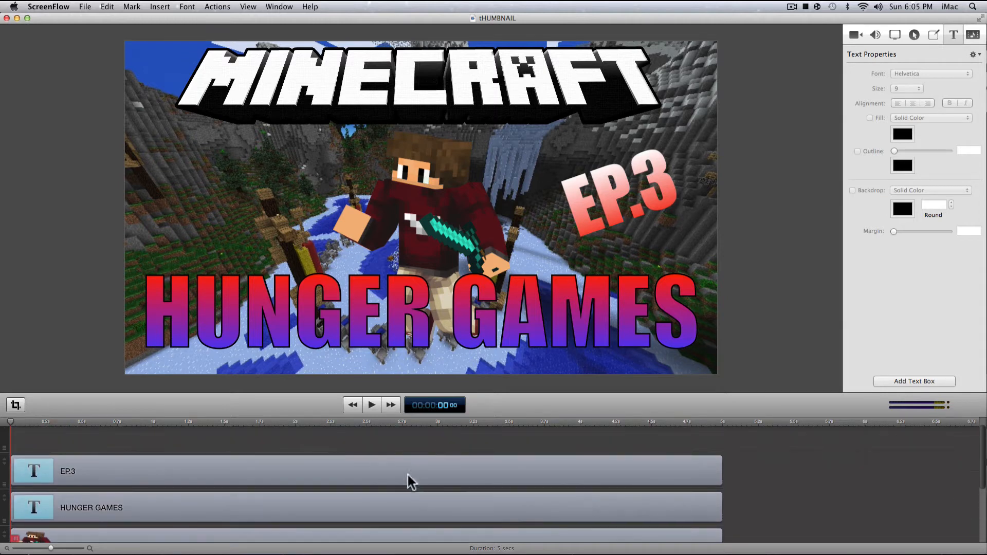
scroll(309, 496, "down", 4)
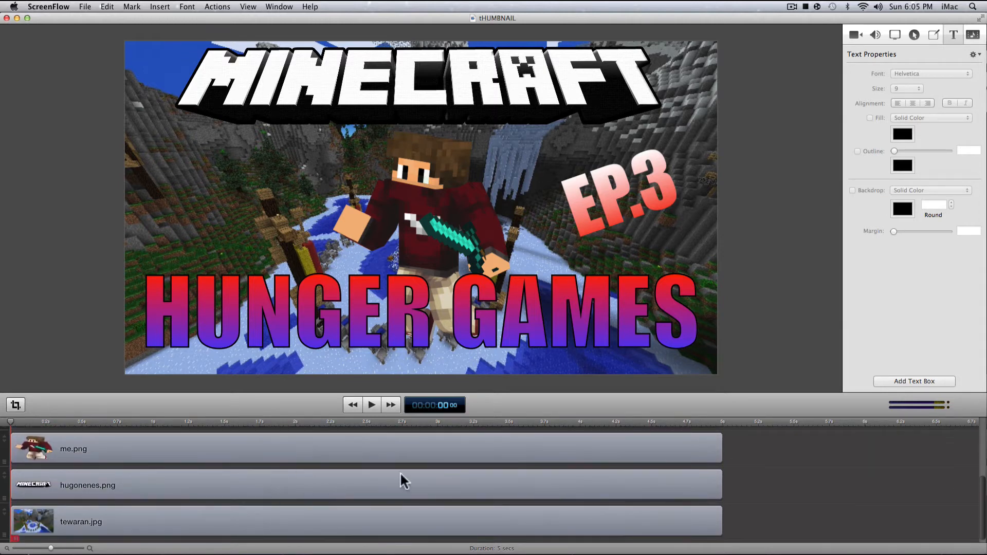
scroll(400, 473, "up", 5)
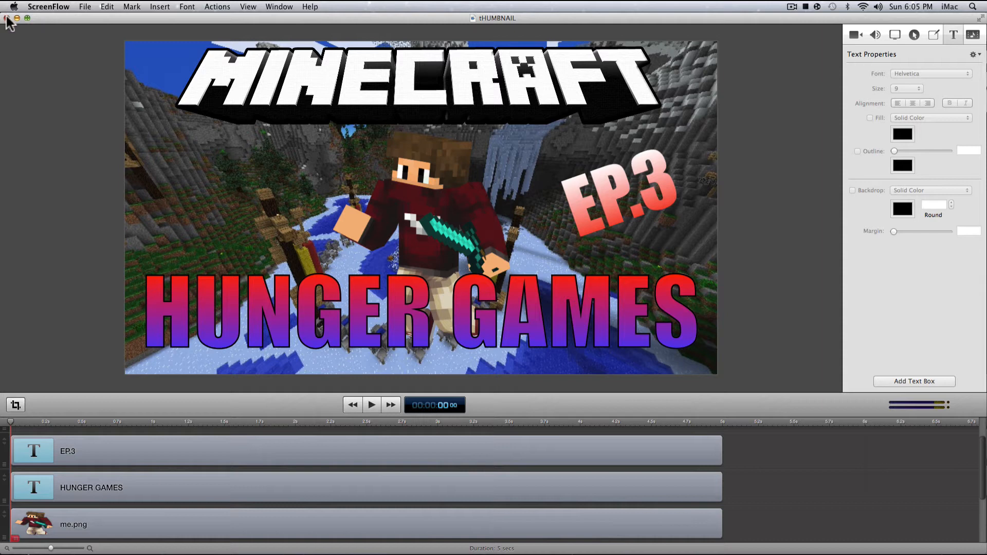
left_click(6, 18)
left_click_drag(720, 15, 334, 2)
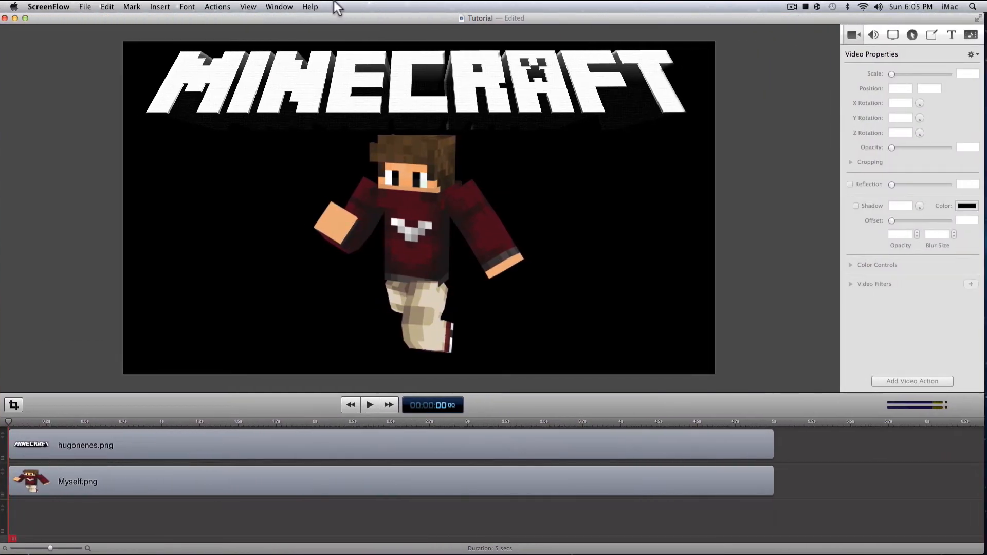
- Add a text box to the canvas and replace its placeholder with HUNGER GAMES
left_click(952, 35)
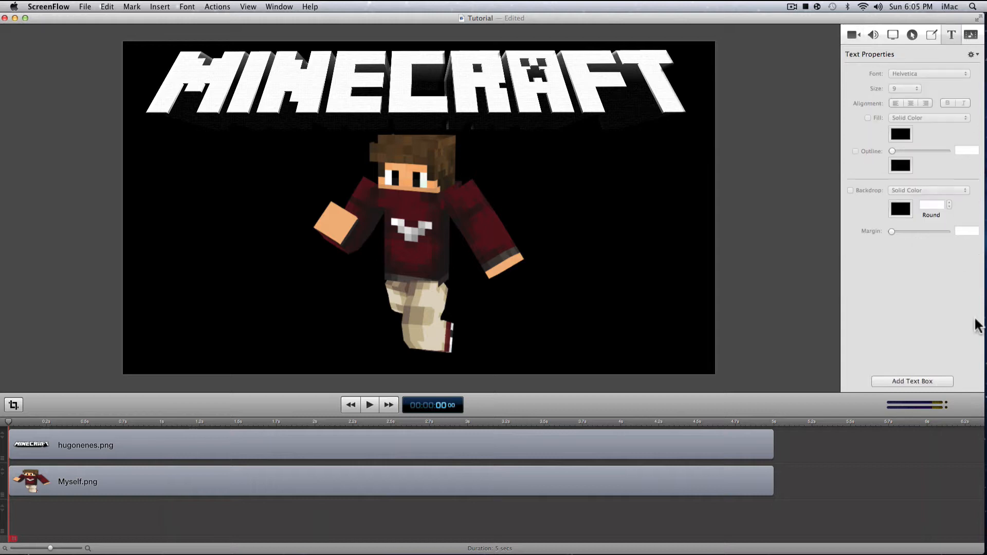
left_click(927, 385)
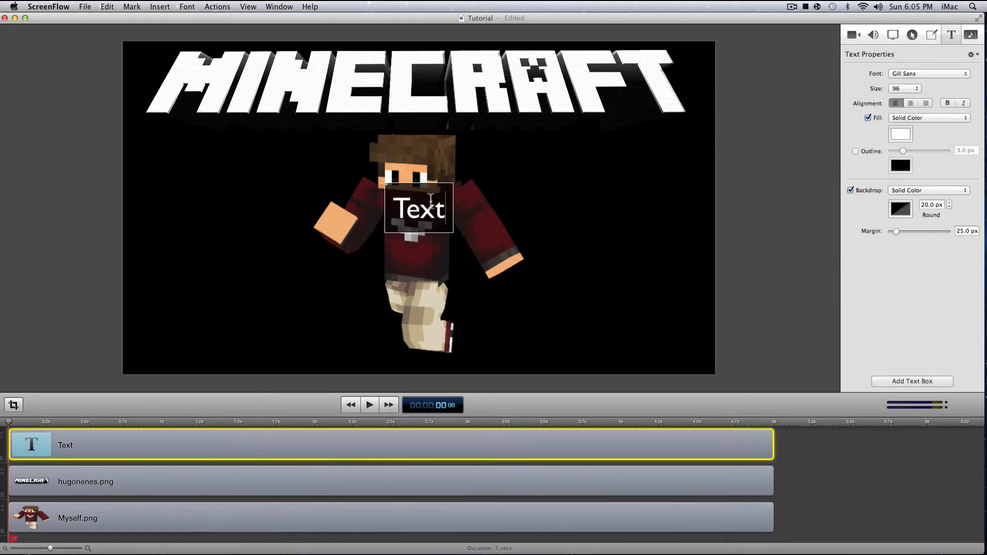
key("BackSpace")
key("BackSpace")
key("BackSpace")
key("BackSpace")
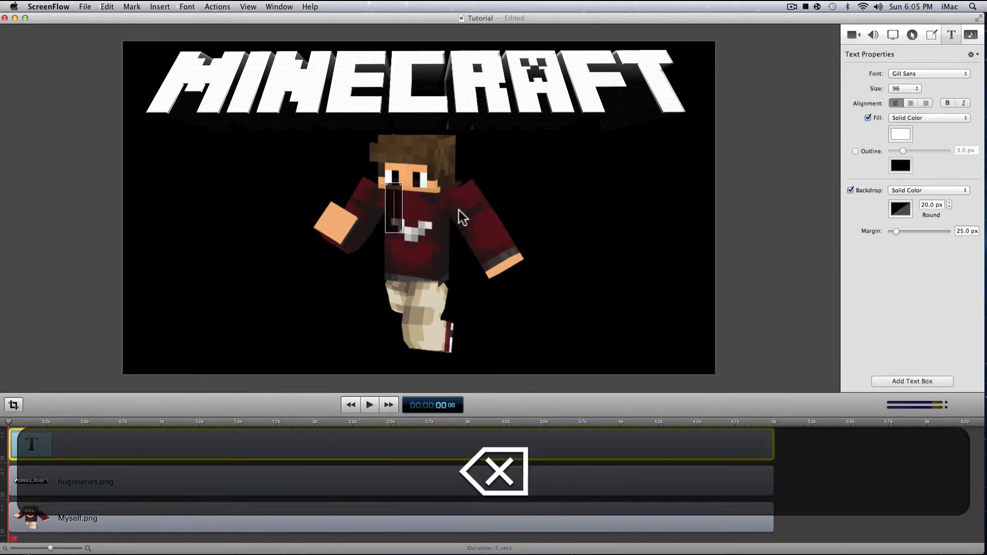
type("Hun")
key("BackSpace")
key("BackSpace")
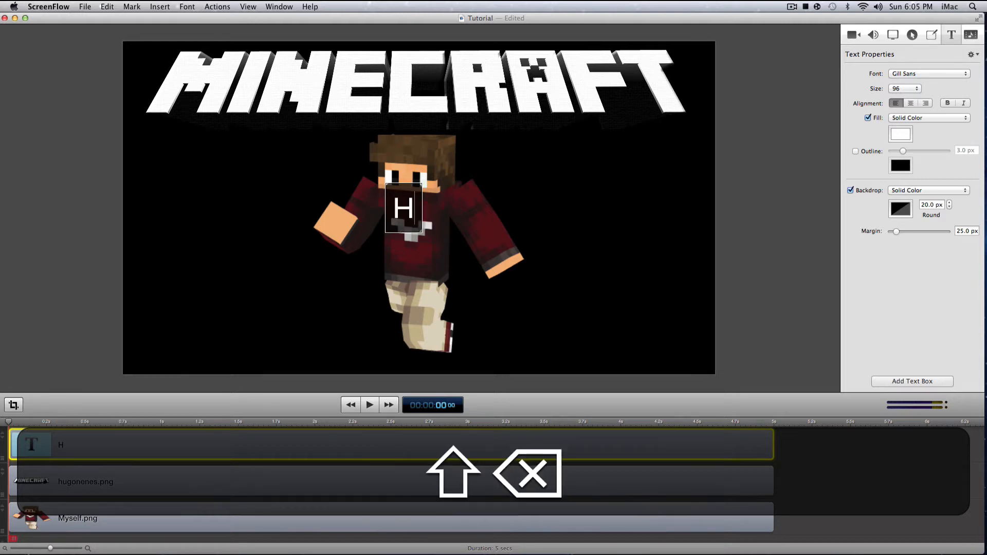
type("UNGER ga")
key("BackSpace")
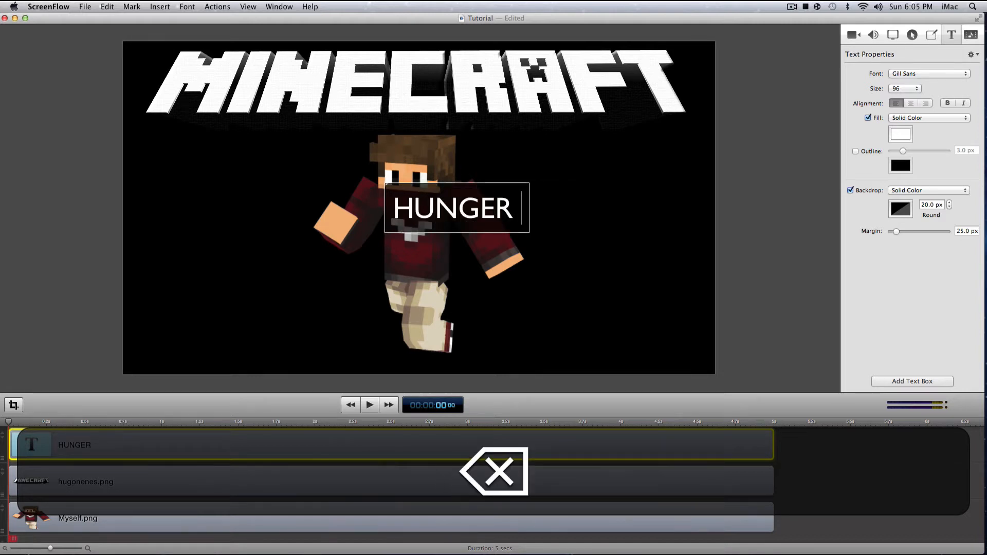
type("GAMES")
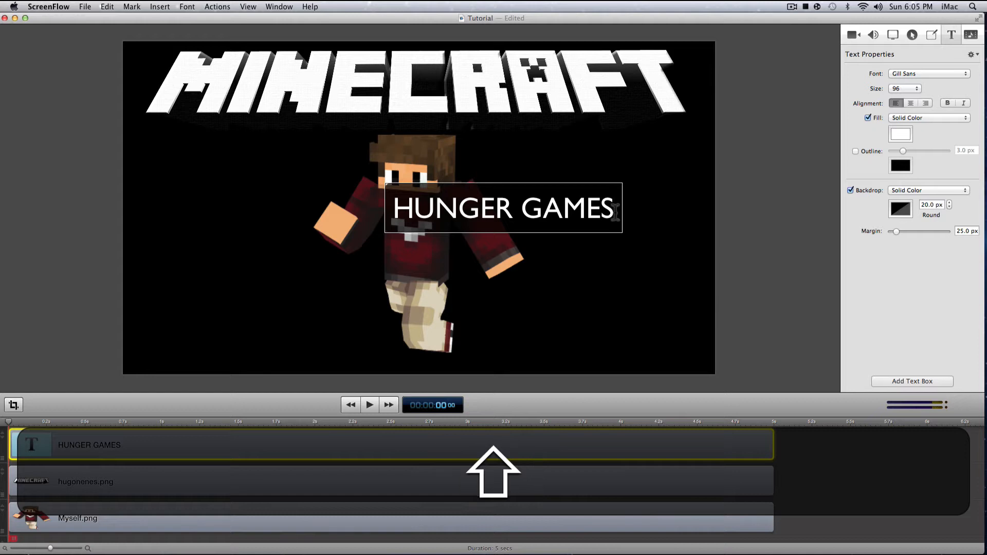
- Set the whole HUNGER GAMES title to the Impact font at size 288
left_click(381, 198, "shift")
left_click(926, 74)
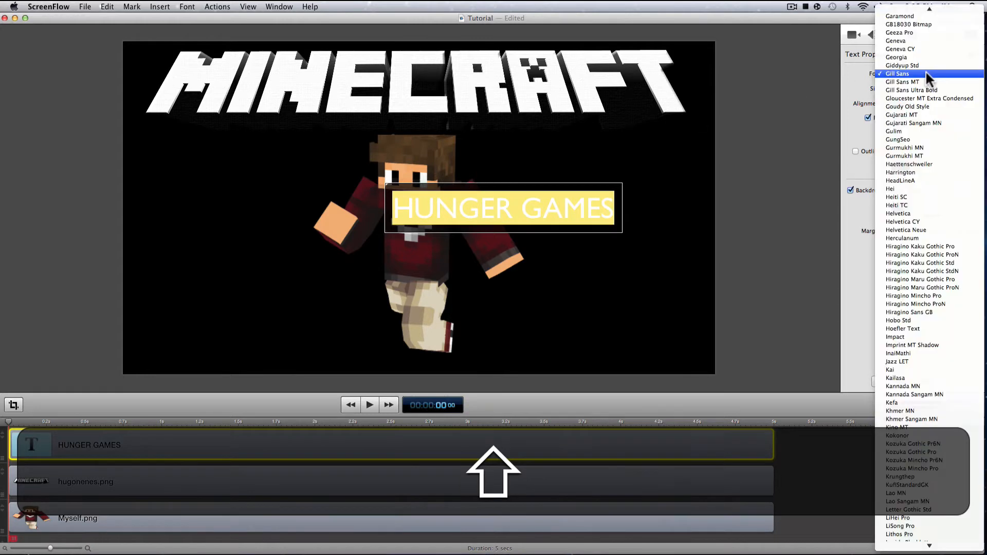
type("IMPACT")
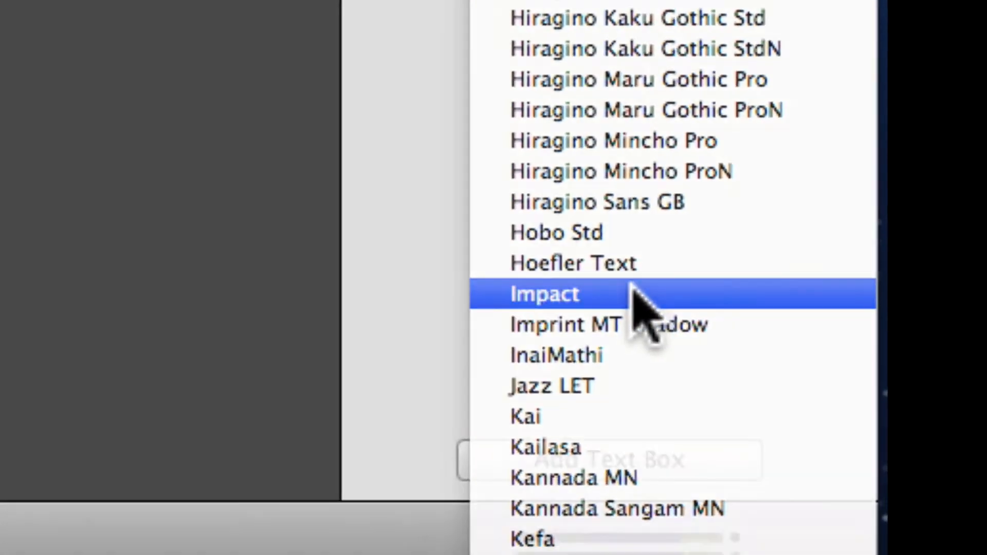
left_click(607, 289)
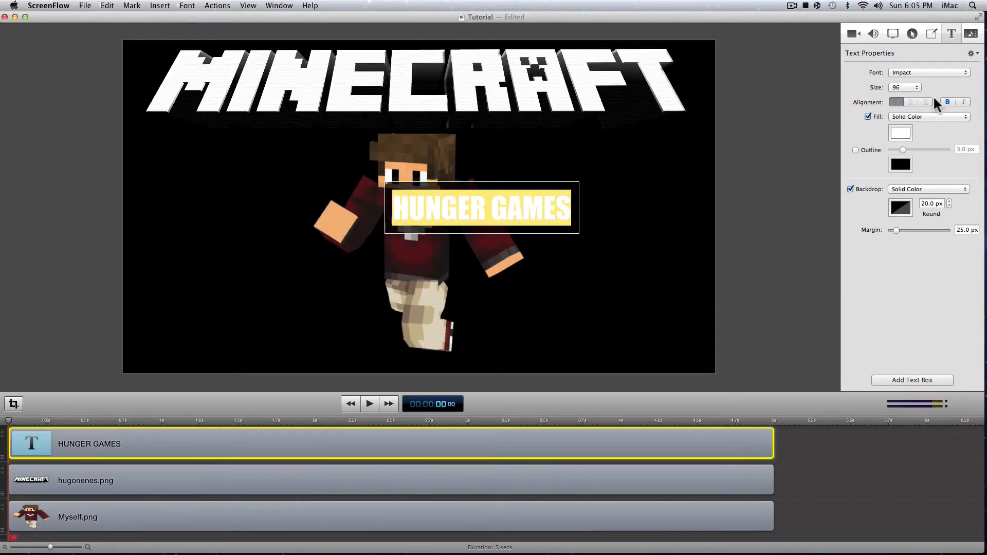
left_click(913, 89)
left_click(906, 99)
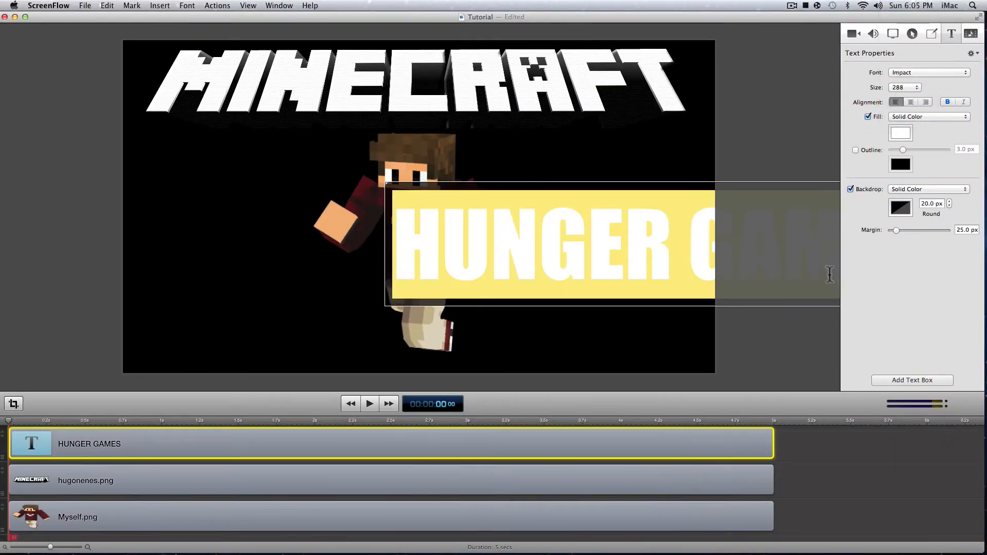
- Centre the HUNGER GAMES title across the lower part of the canvas and turn off its backdrop
left_click(780, 306)
left_click_drag(677, 246, 436, 295)
left_click(823, 206)
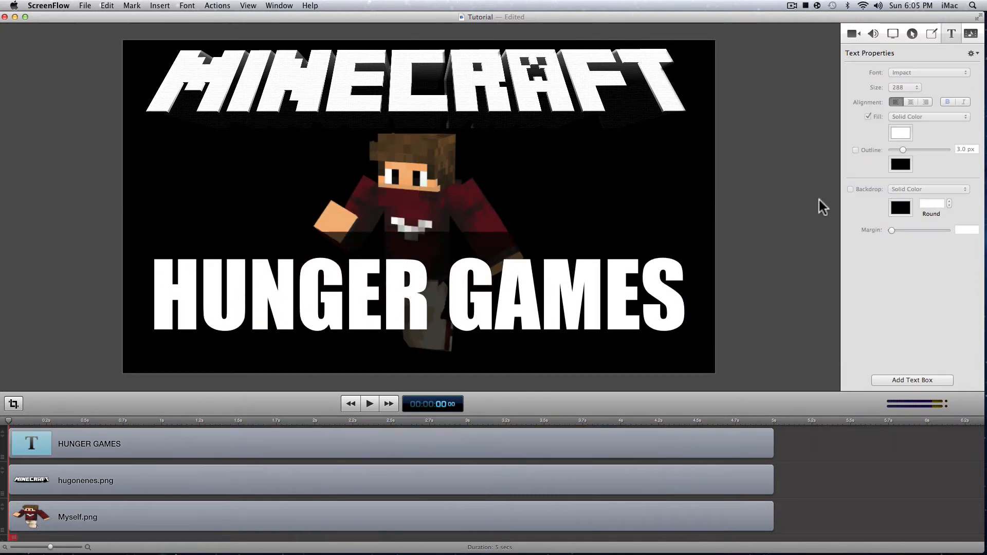
left_click(580, 321)
left_click(851, 189)
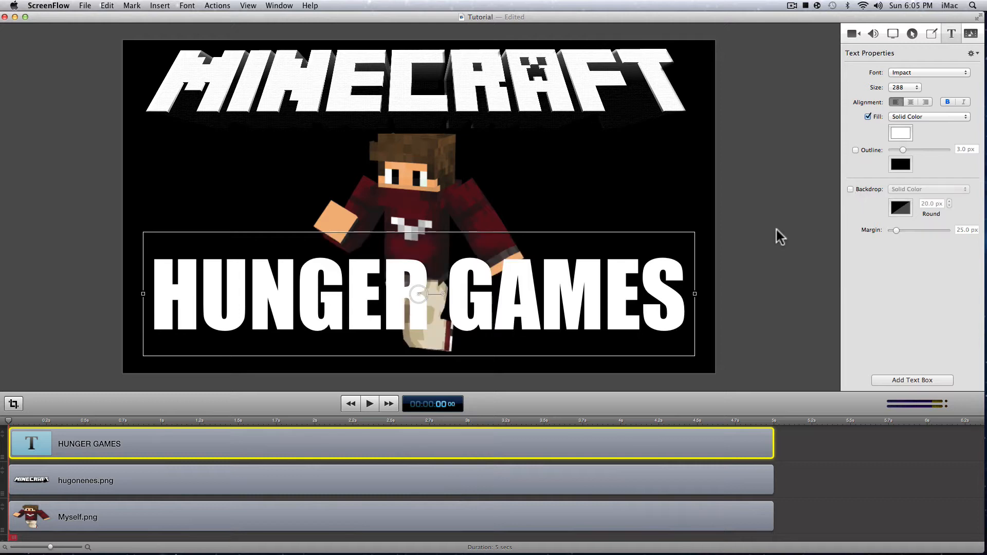
left_click(774, 231)
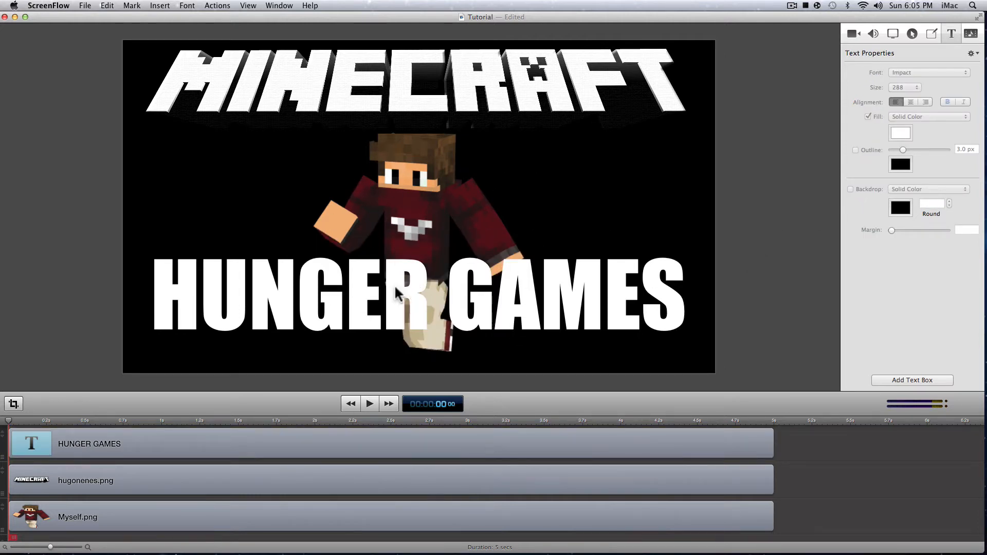
- Reorder the timeline with Myself.png on top, hugonenes.png in the middle and HUNGER GAMES lowest, starting at the very beginning
left_click_drag(676, 449, 977, 445)
left_click_drag(635, 447, 353, 538)
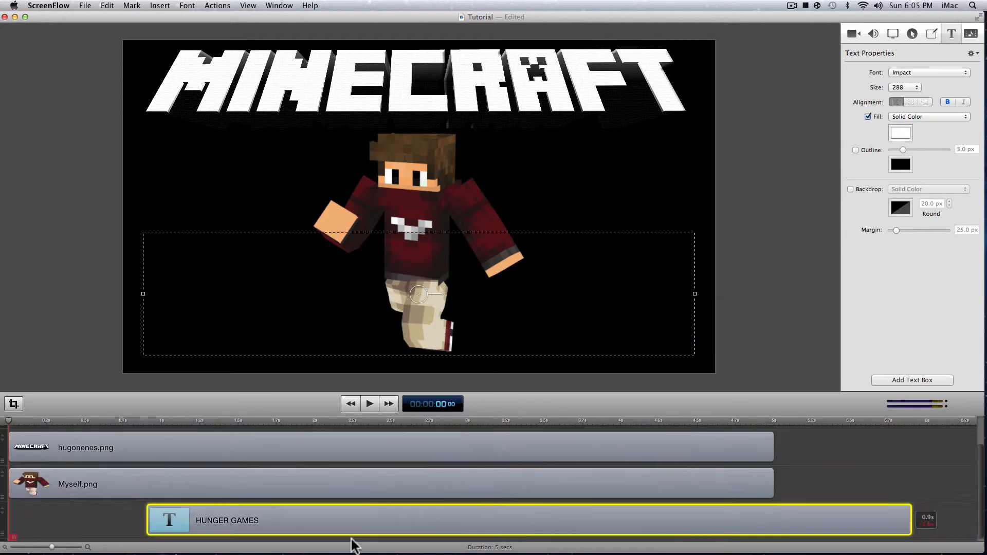
left_click_drag(371, 477, 372, 399)
scroll(378, 519, "down", 2)
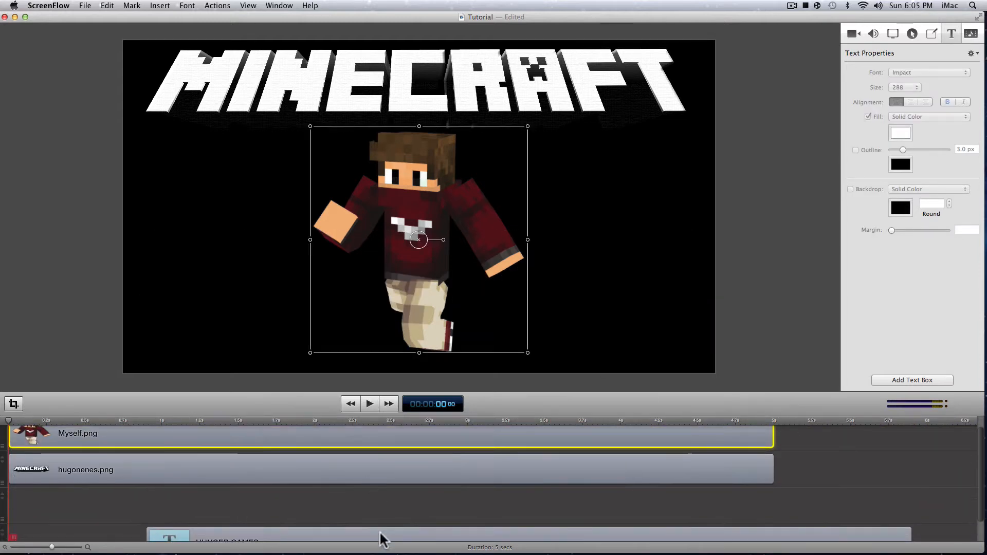
left_click_drag(395, 530, 249, 512)
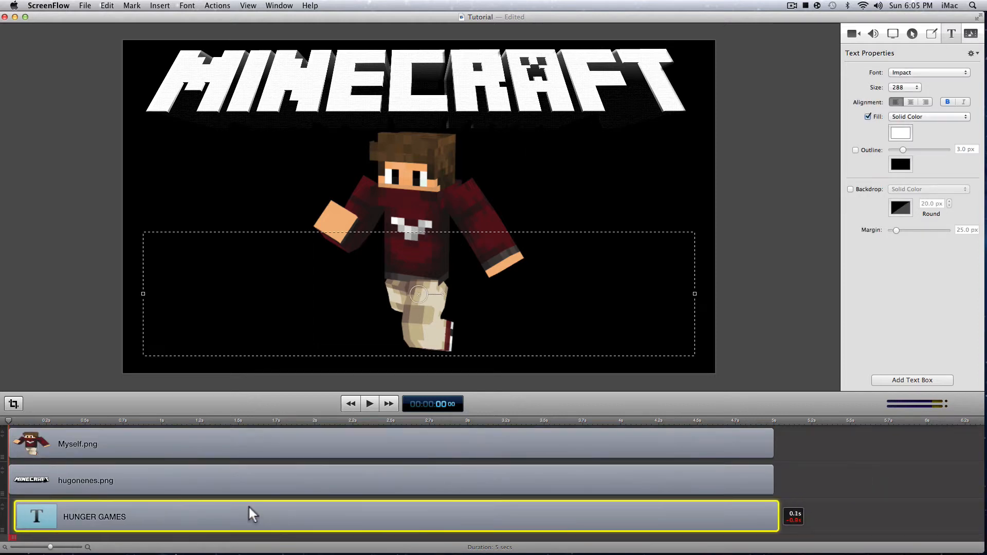
left_click(660, 386)
- Shift the skin figure slightly up on the canvas and put Myself.png on the track beneath the HUNGER GAMES text
left_click_drag(461, 217, 446, 204)
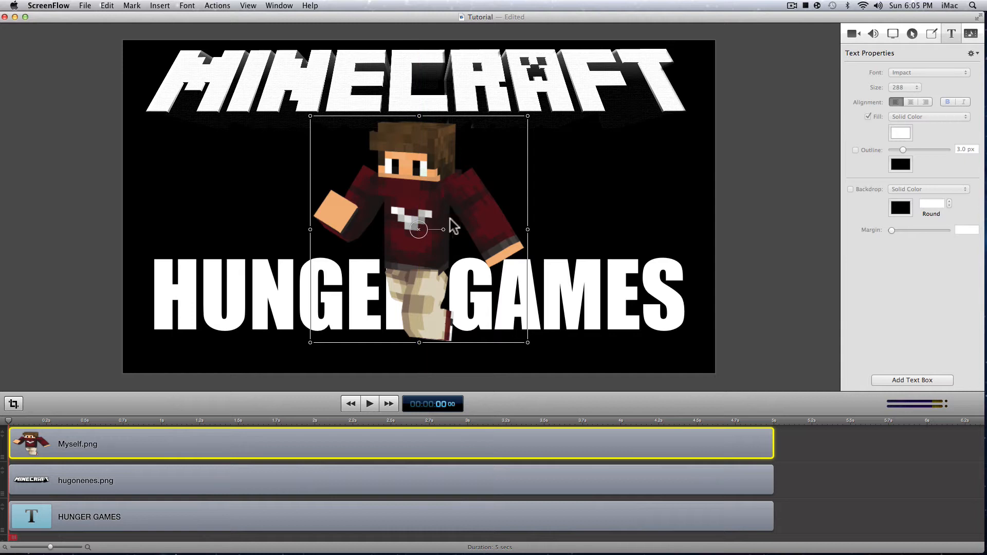
left_click_drag(540, 510, 539, 539)
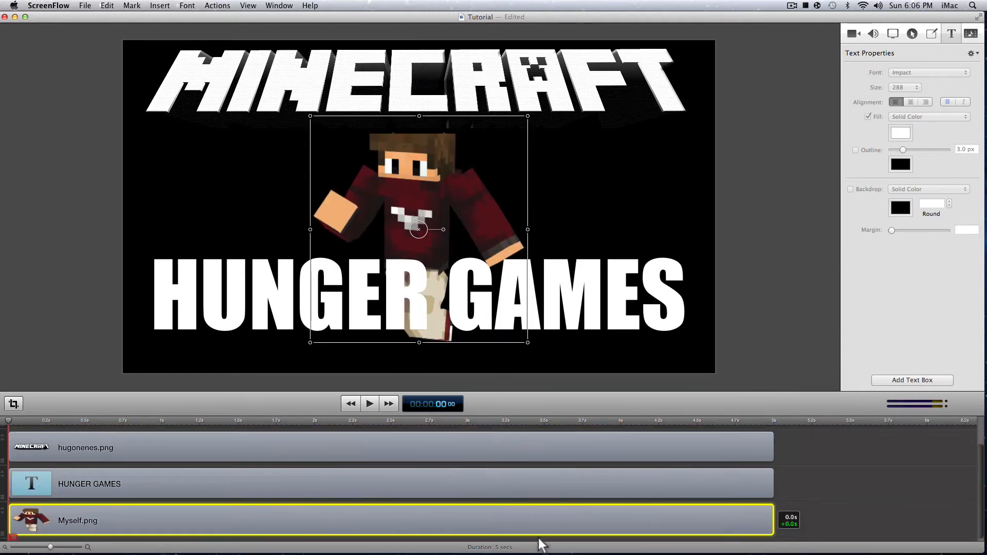
left_click(868, 470)
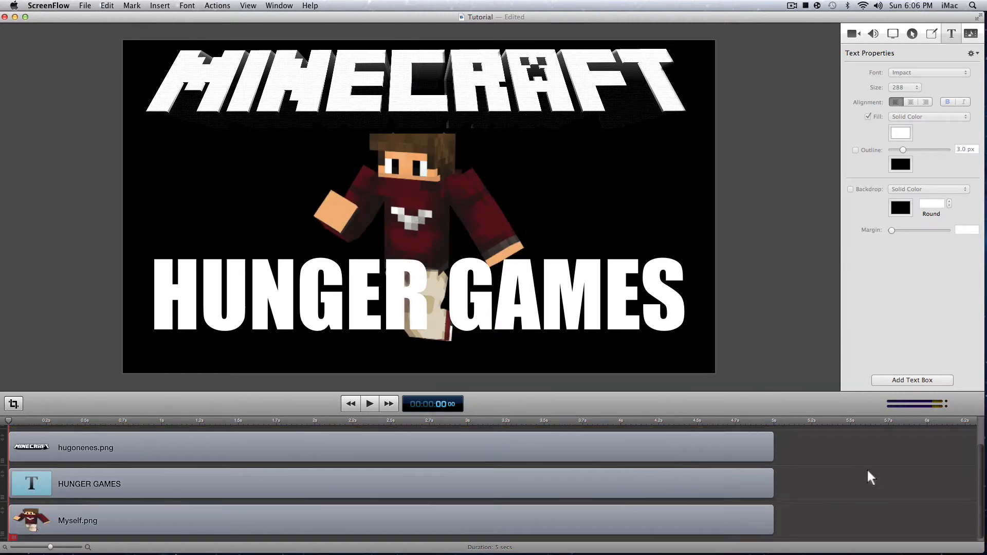
- Fill the HUNGER GAMES title with the image TheEliteStrafes.png from the Desktop
left_click(619, 280)
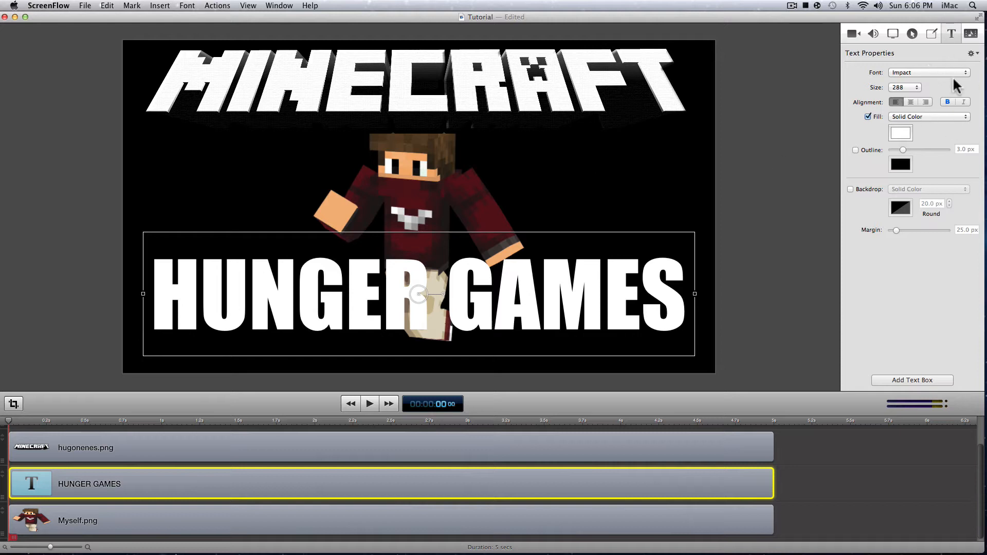
left_click(868, 117)
left_click(947, 118)
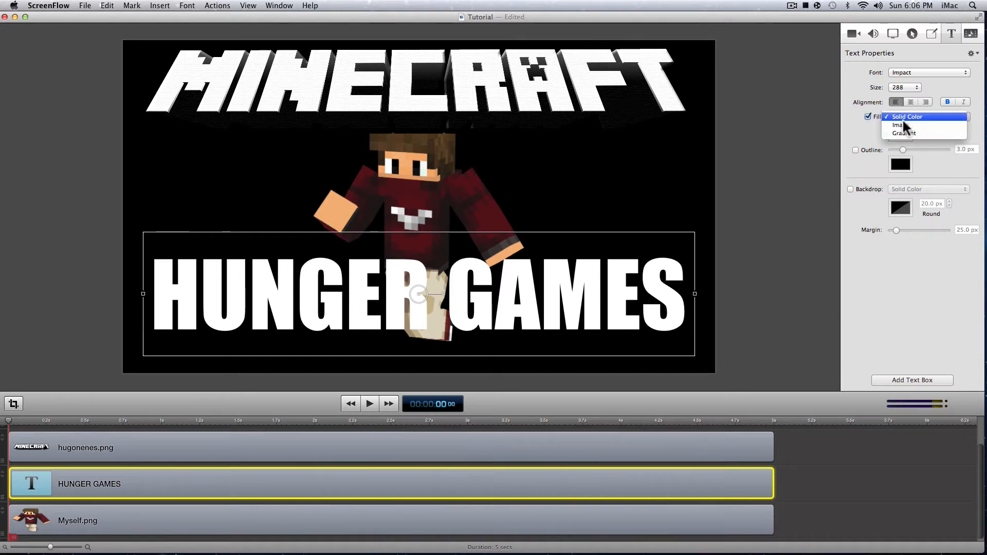
left_click(910, 126)
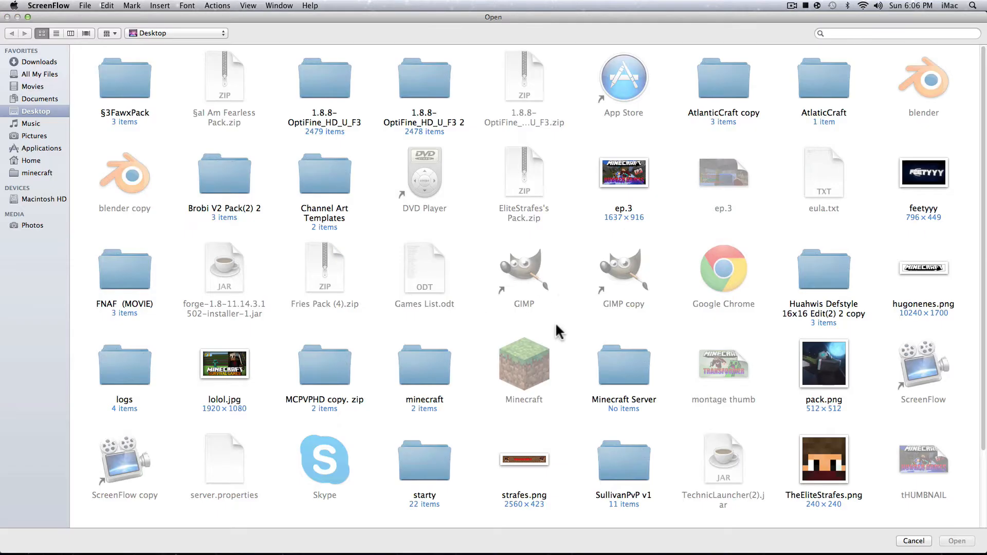
double_click(836, 466)
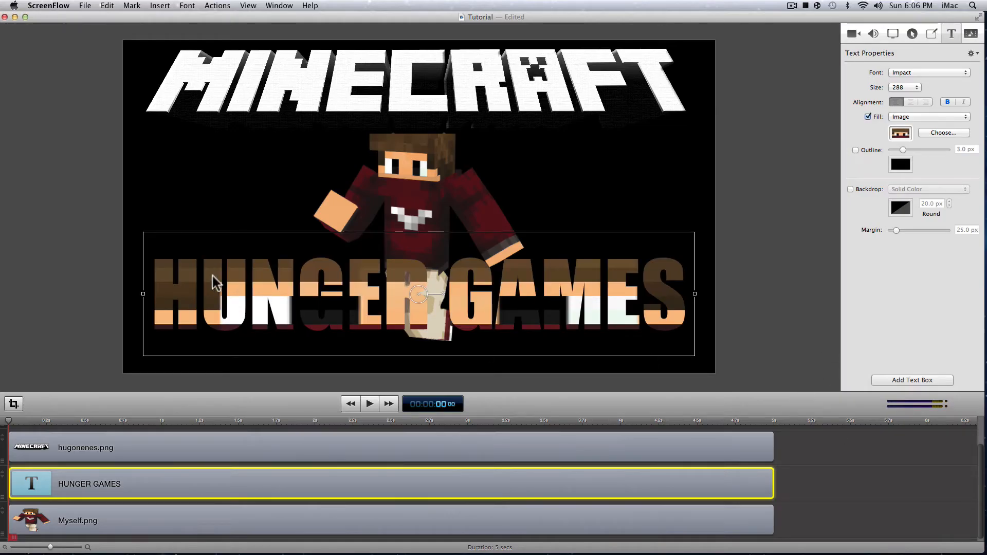
left_click(782, 223)
left_click_drag(394, 302, 391, 302)
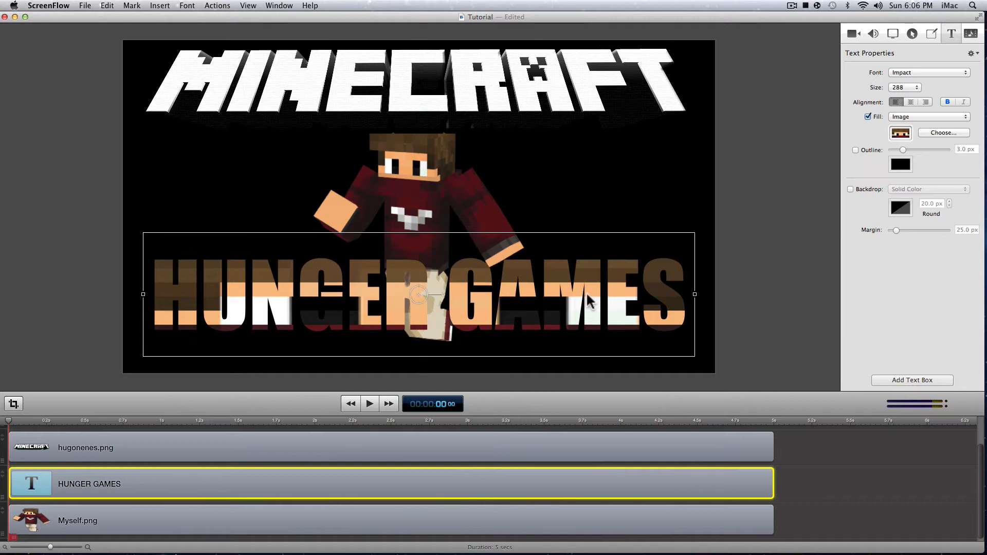
- Replace the title's fill image with the transformer thumbnail picture from the Desktop
left_click(936, 134)
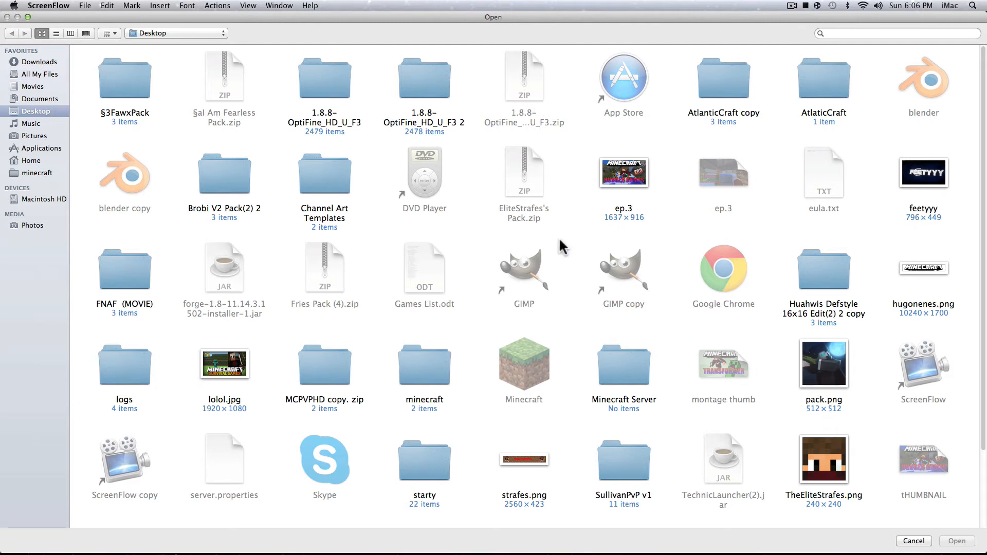
scroll(566, 247, "down", 3)
left_click(230, 462)
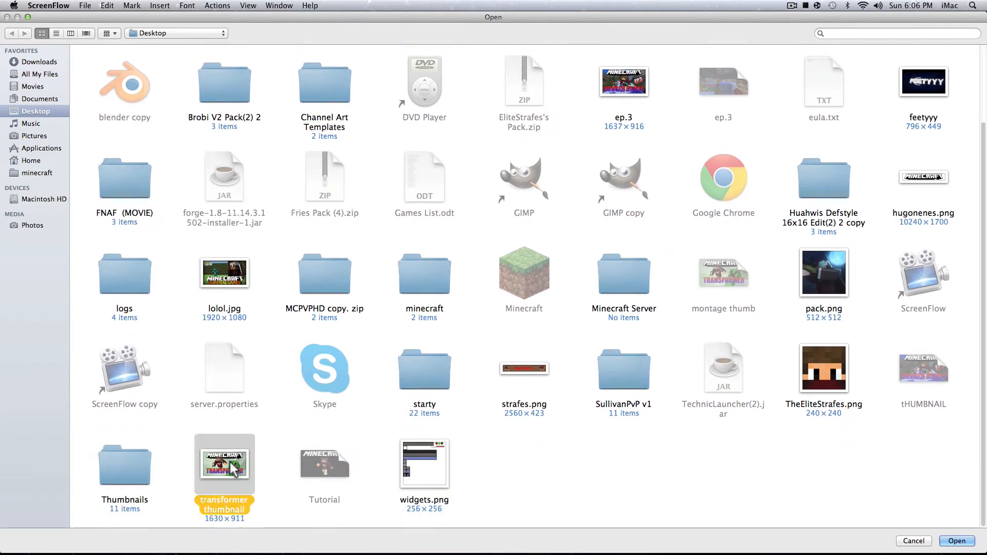
left_click(961, 541)
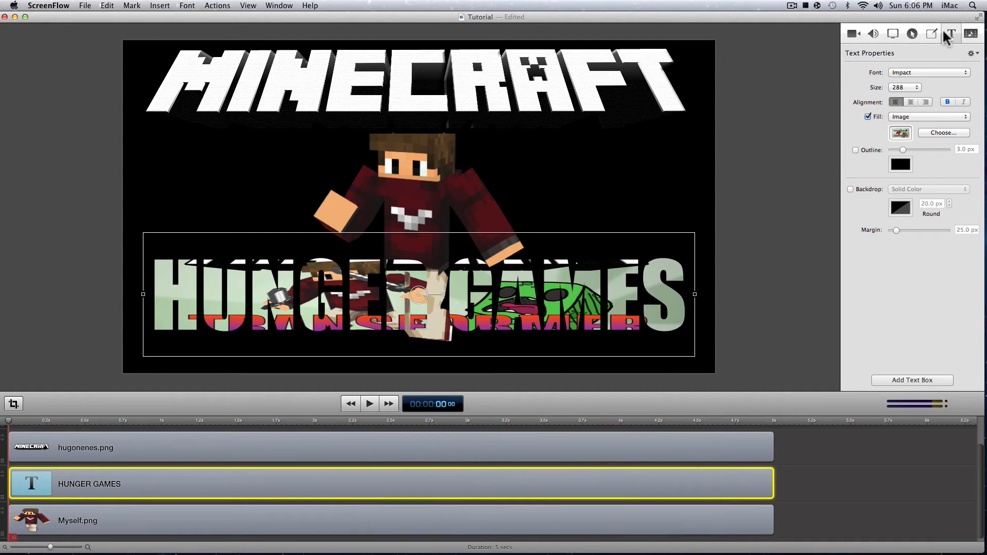
- Change the HUNGER GAMES title's fill to a gradient running from red at the top to blue-purple at the bottom
left_click(913, 117)
left_click(910, 125)
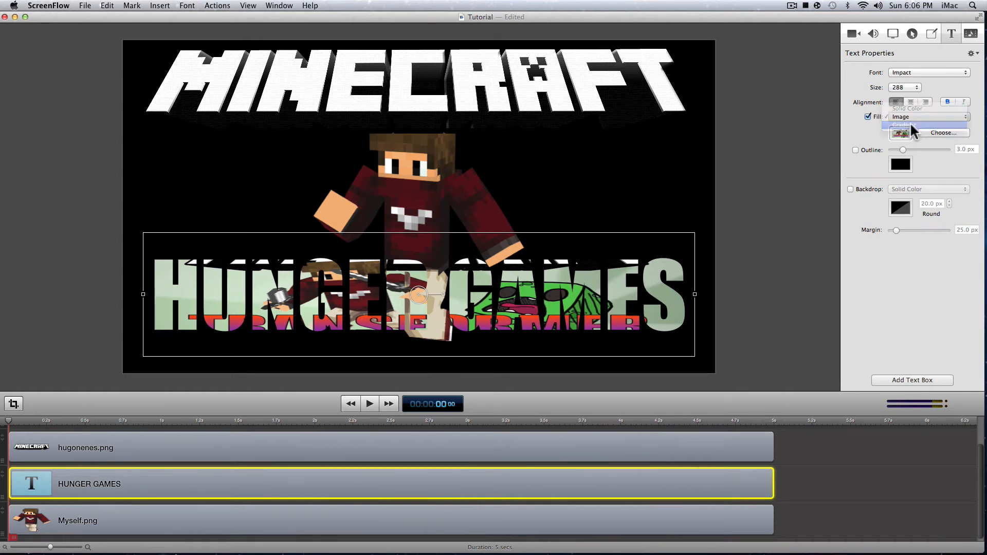
left_click(915, 134)
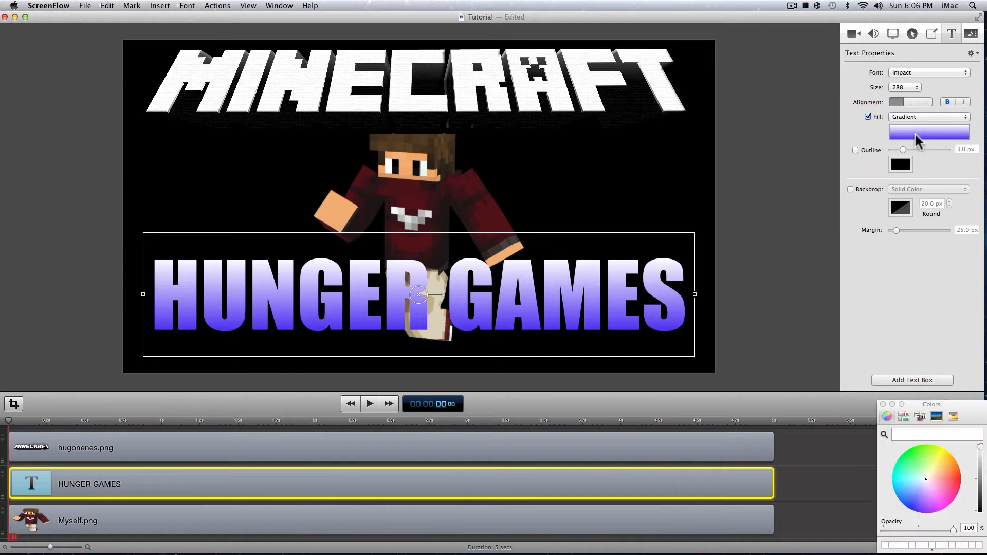
left_click_drag(964, 409, 694, 170)
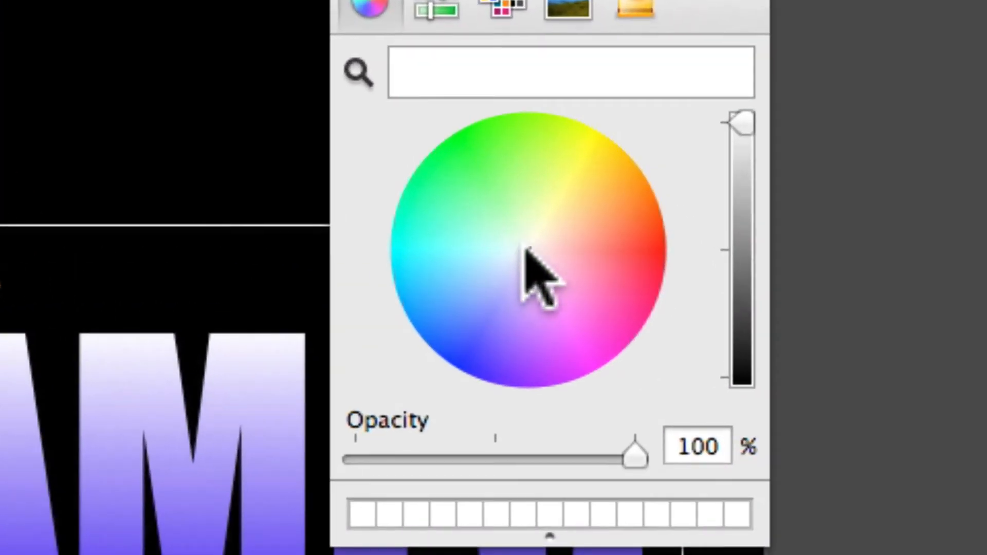
left_click_drag(525, 249, 422, 100)
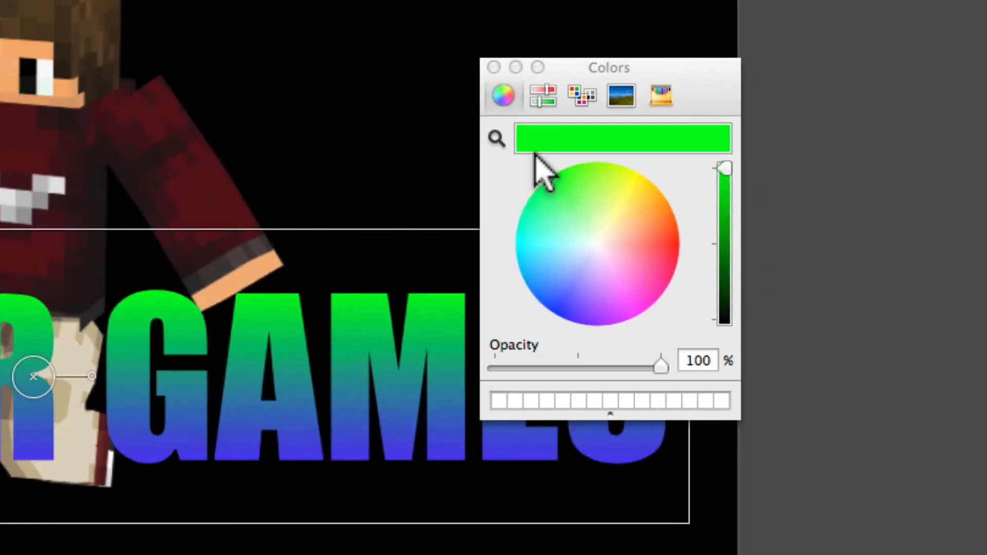
left_click_drag(535, 153, 473, 263)
left_click_drag(603, 246, 691, 239)
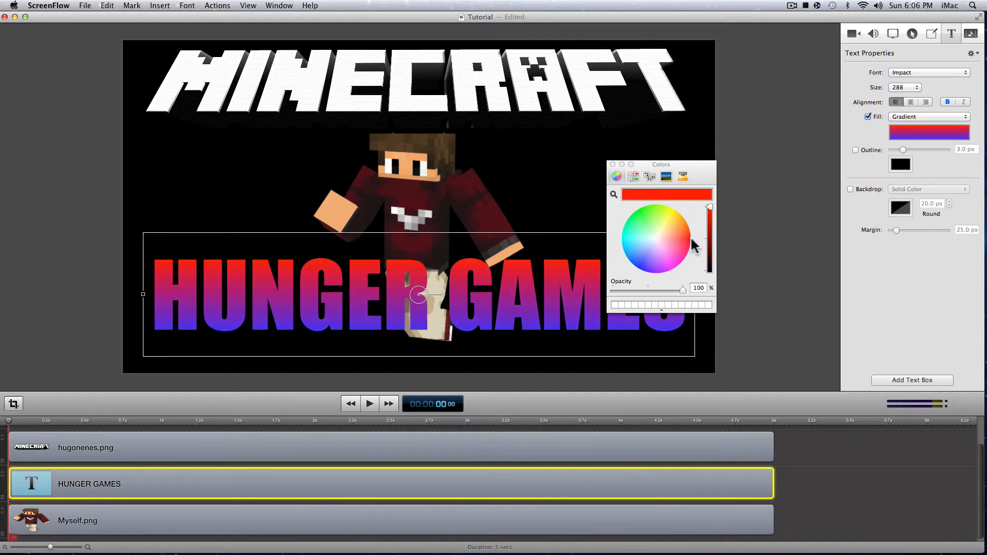
left_click(612, 164)
- Move the hugonenes.png logo to the lowest timeline track so the skin's head sits in front of it
left_click(554, 81)
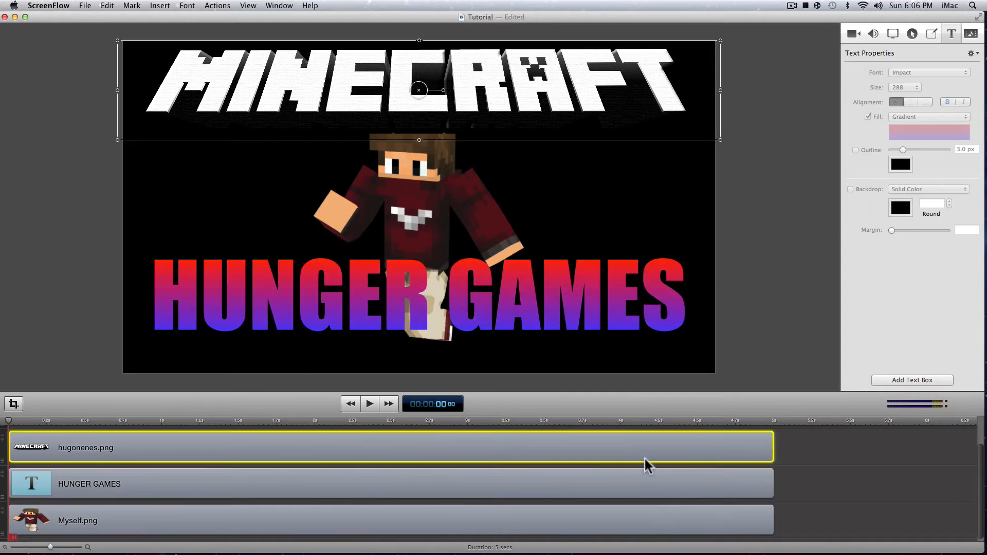
left_click(853, 511)
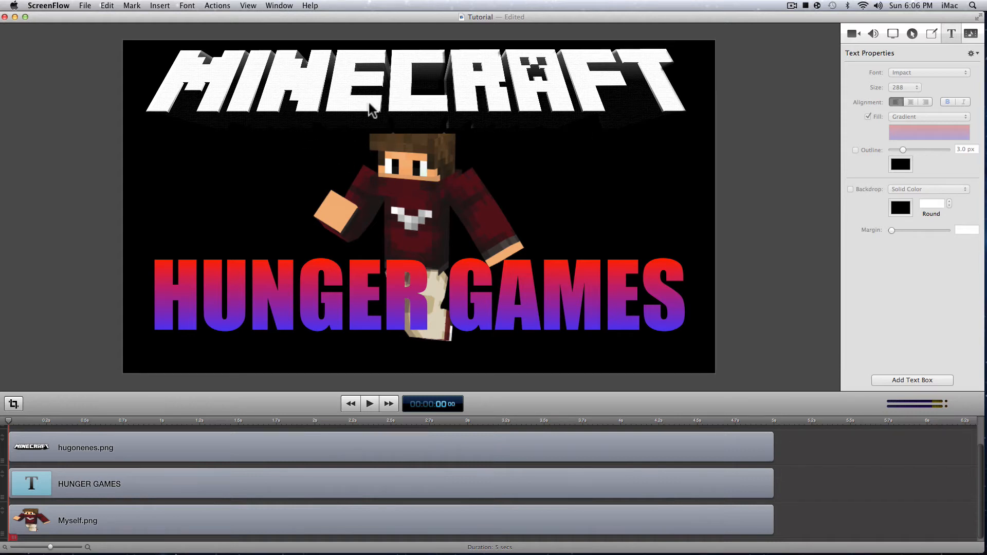
left_click(420, 173)
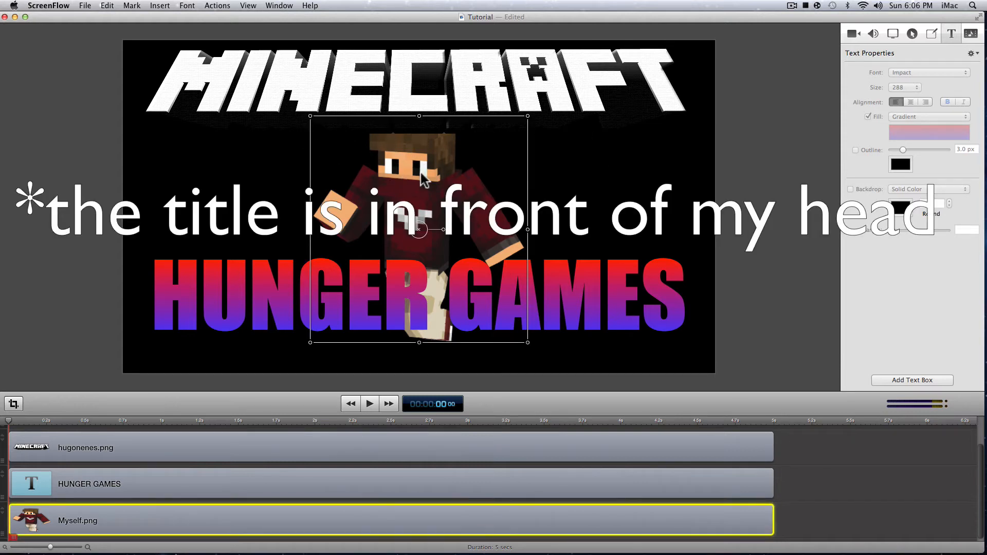
left_click(828, 539)
left_click_drag(688, 452, 647, 519)
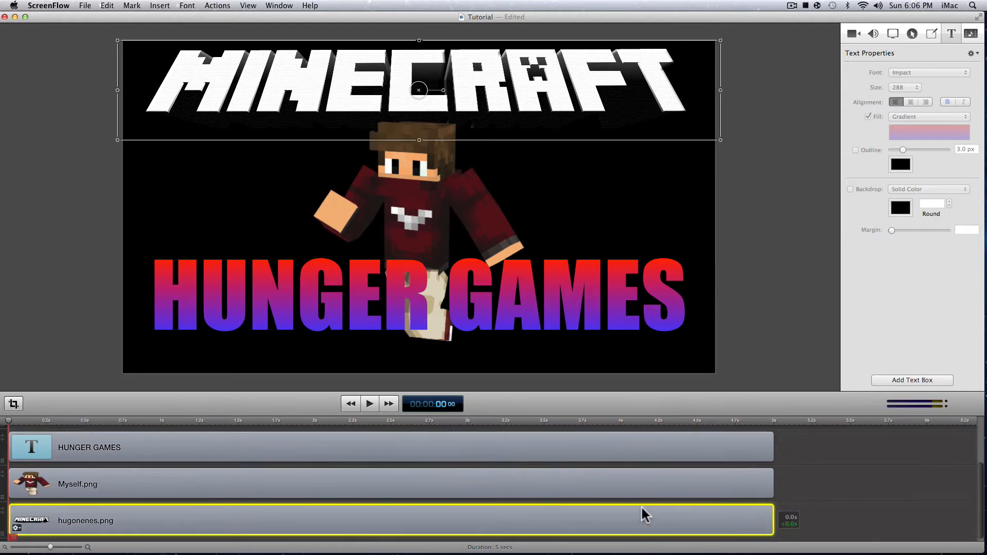
- Move Myself.png to the track above the HUNGER GAMES text so the figure overlaps the title
left_click_drag(675, 481, 644, 446)
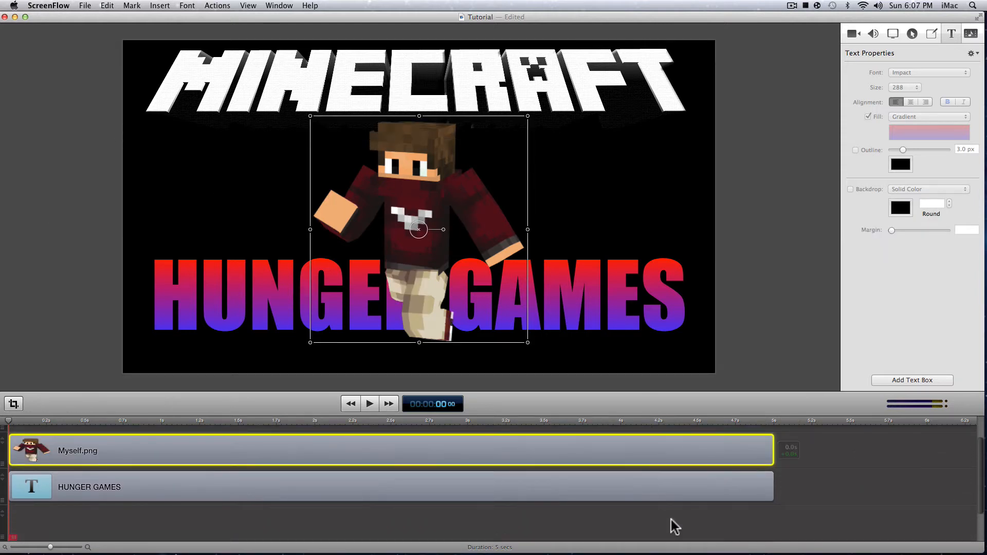
scroll(671, 518, "down", 2)
left_click(845, 472)
left_click(684, 518)
scroll(663, 489, "up", 2)
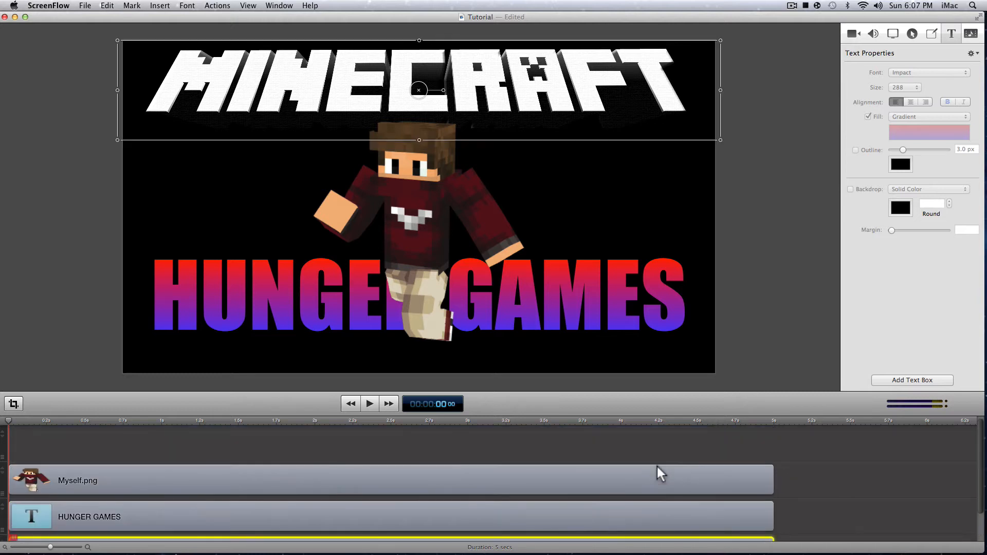
- Scale the skin figure down slightly, keeping its proportions
left_click(469, 241)
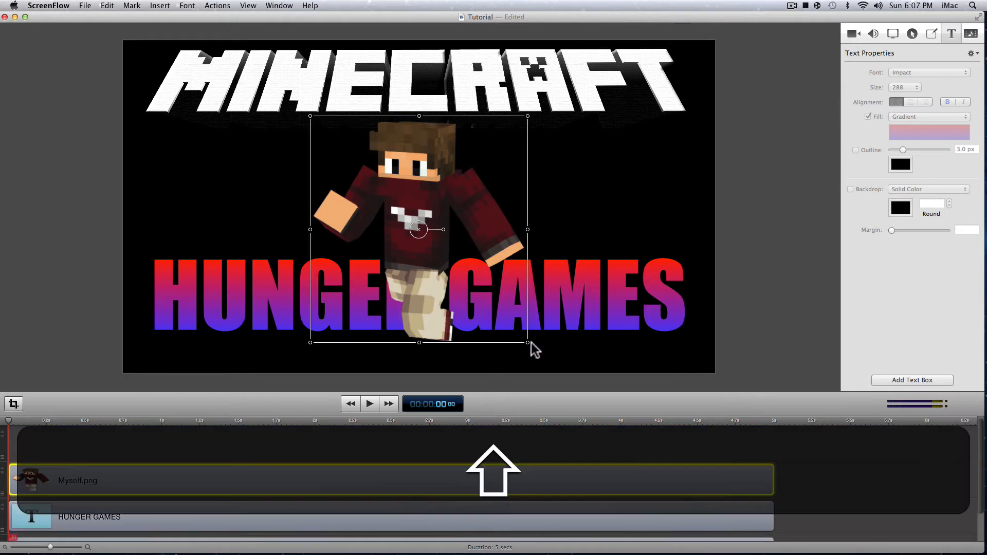
left_click_drag(529, 340, 517, 319)
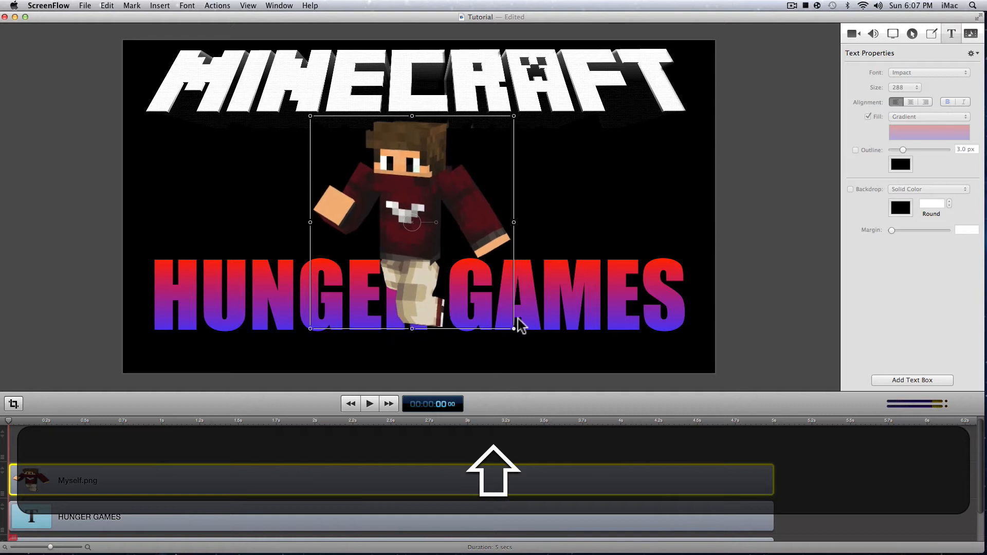
left_click(860, 486)
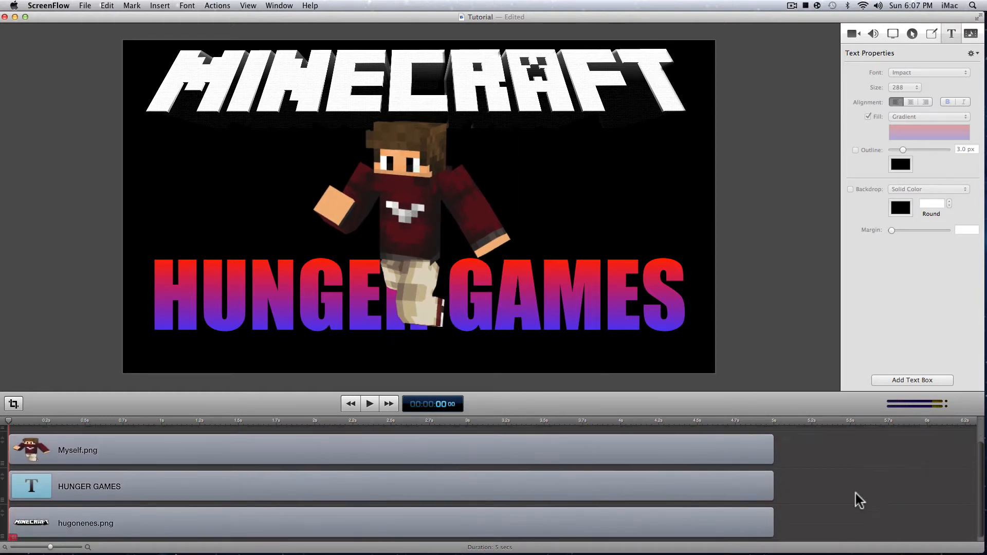
- Move the HUNGER GAMES text to the track above Myself.png so the title covers the figure's legs
left_click(527, 491)
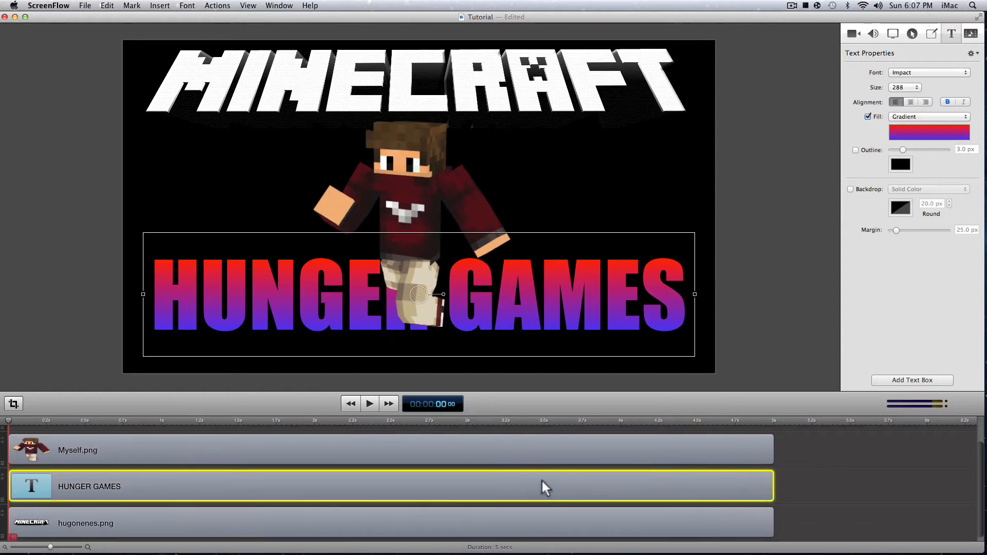
left_click_drag(542, 485, 535, 421)
left_click(847, 520)
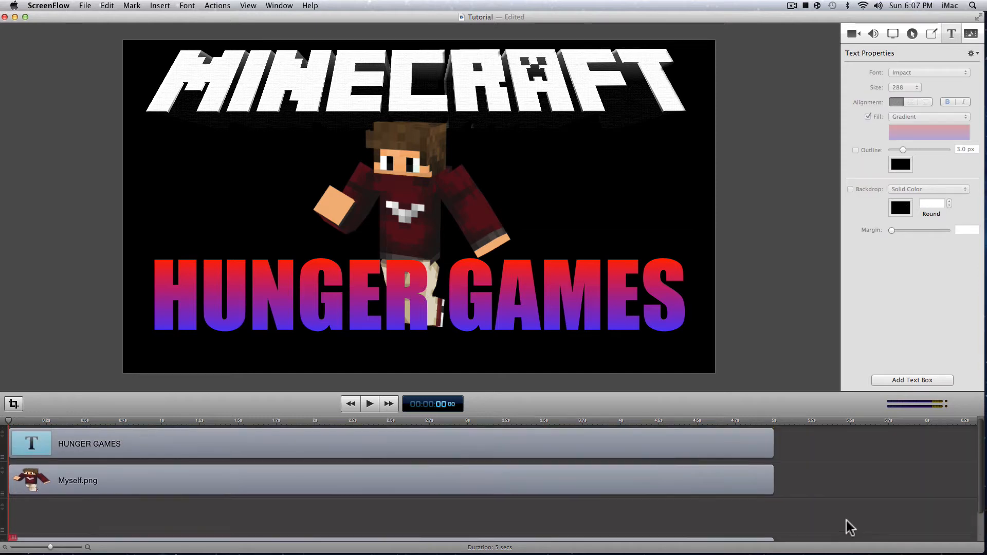
- Enlarge the skin figure proportionally to slightly above its original size and shift it a little to the right on the canvas
left_click(444, 214)
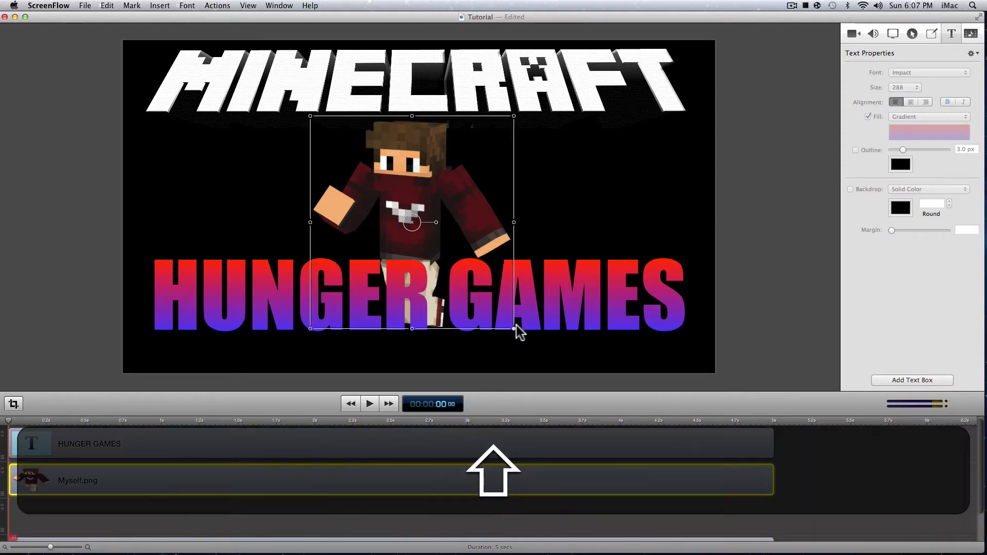
left_click_drag(517, 325, 535, 352)
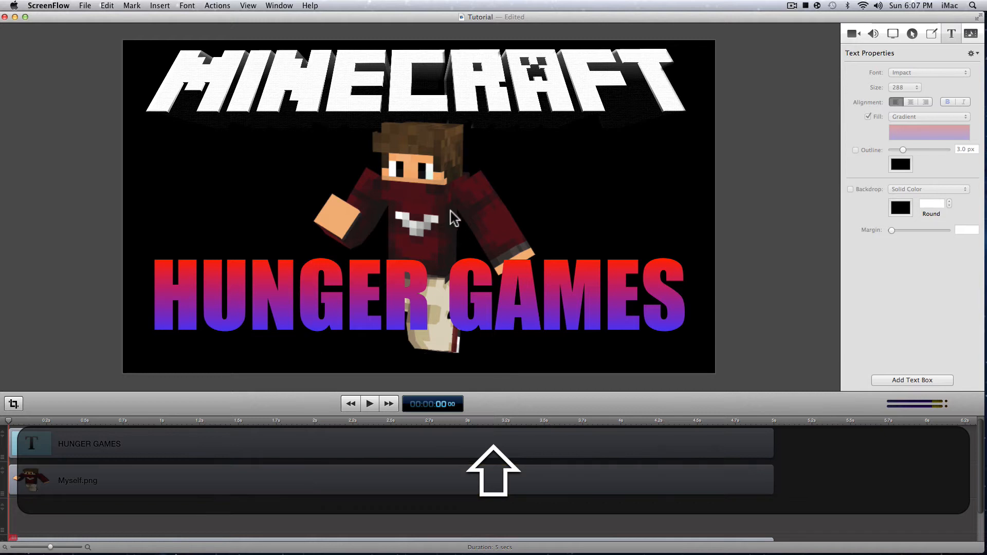
left_click_drag(457, 212, 465, 214)
left_click(800, 199)
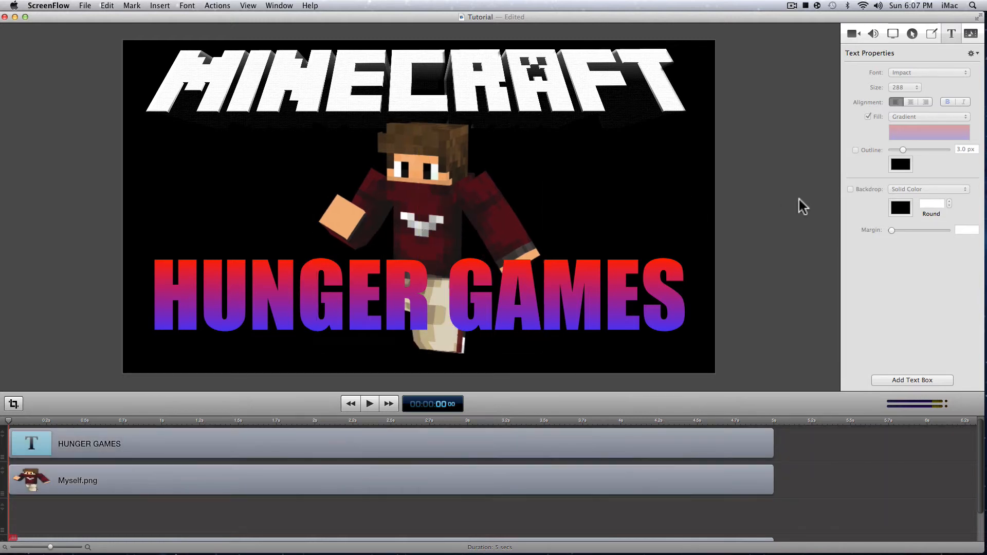
- Switch to Google Chrome and open google.com
mouse_move(778, 553)
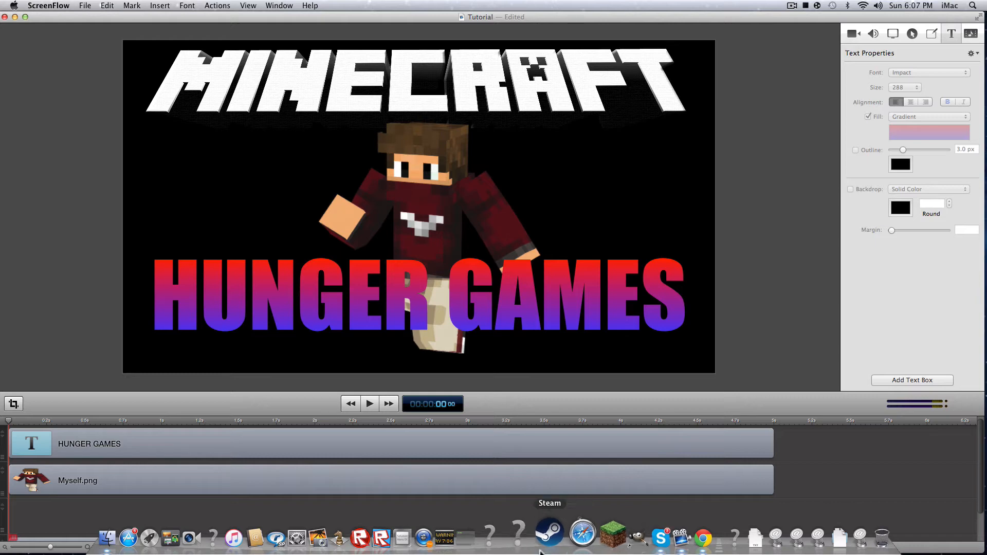
left_click(691, 537)
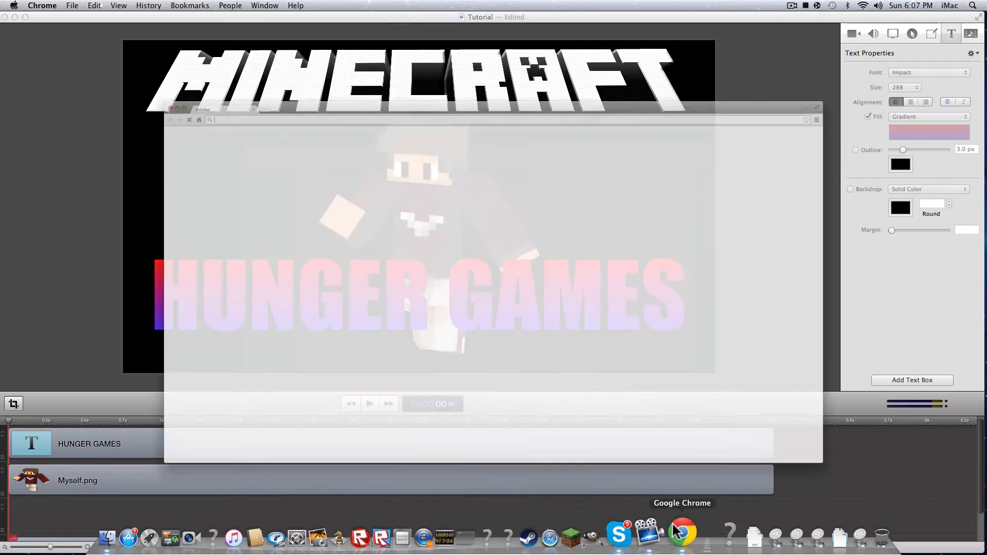
left_click(496, 39)
type("google.com")
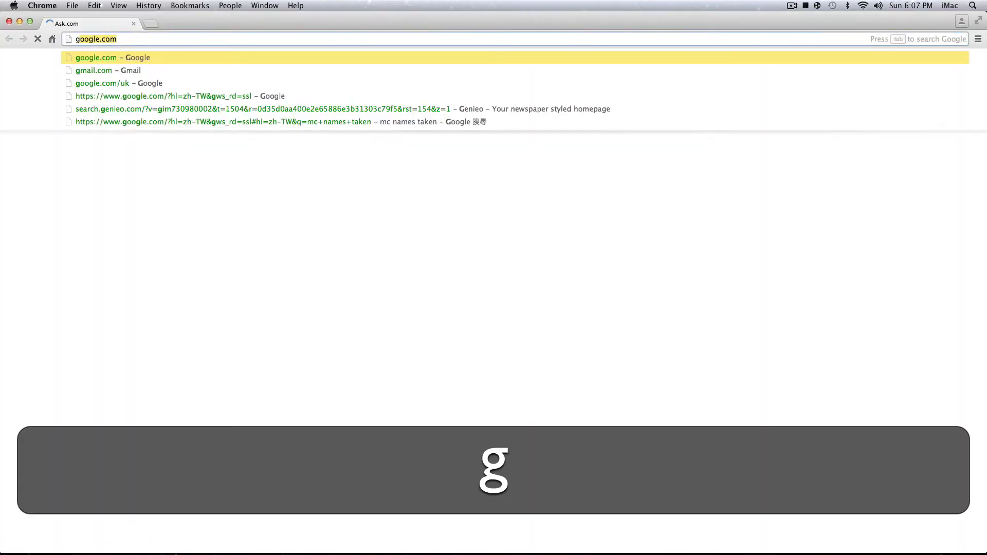
key("Return")
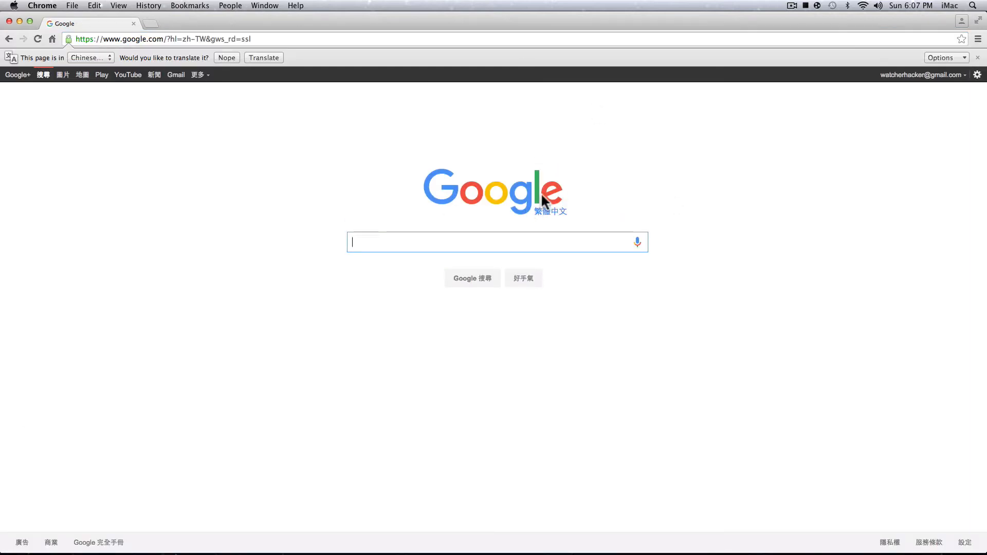
double_click(542, 201)
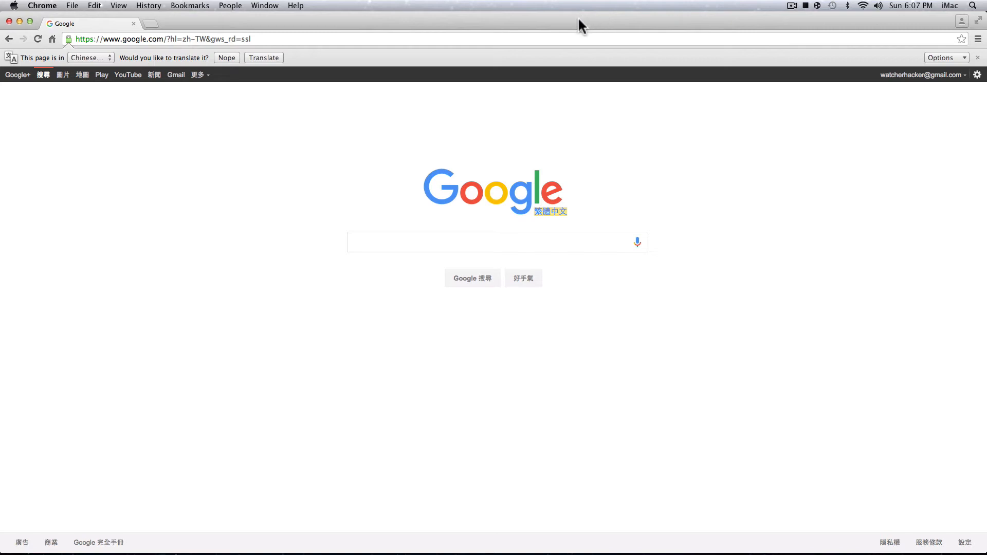
left_click(920, 75)
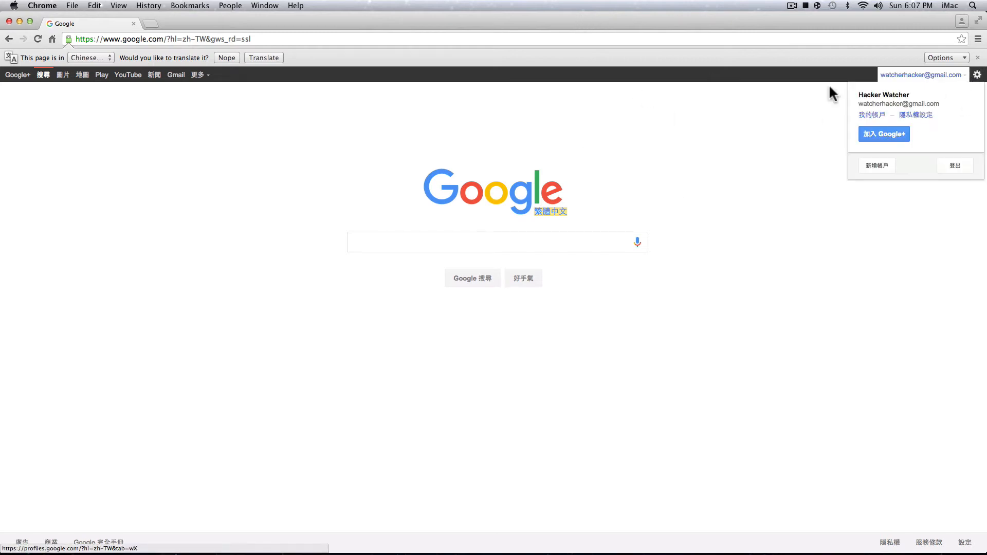
left_click(569, 151)
- Search Google for "survival games 4" and show the image results
left_click(531, 241)
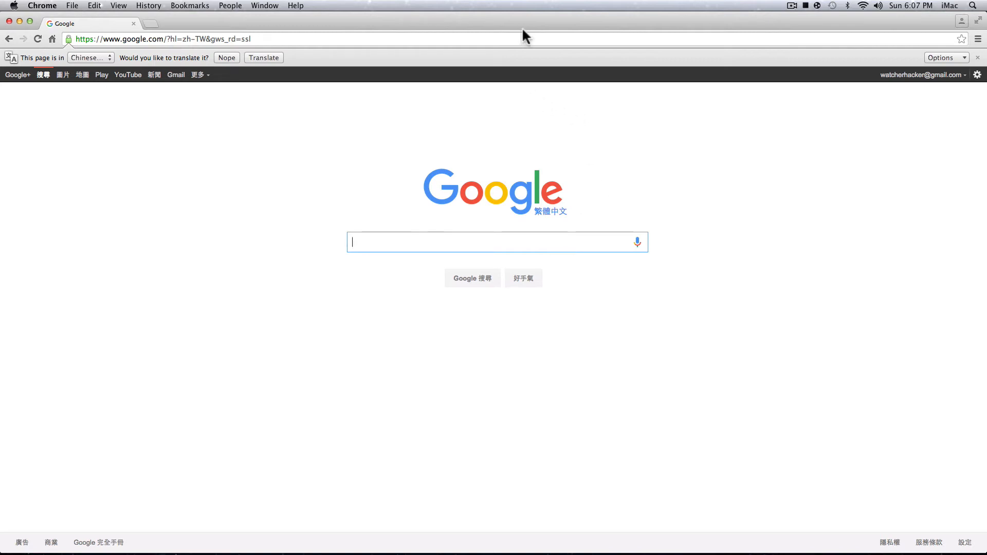
type("sur")
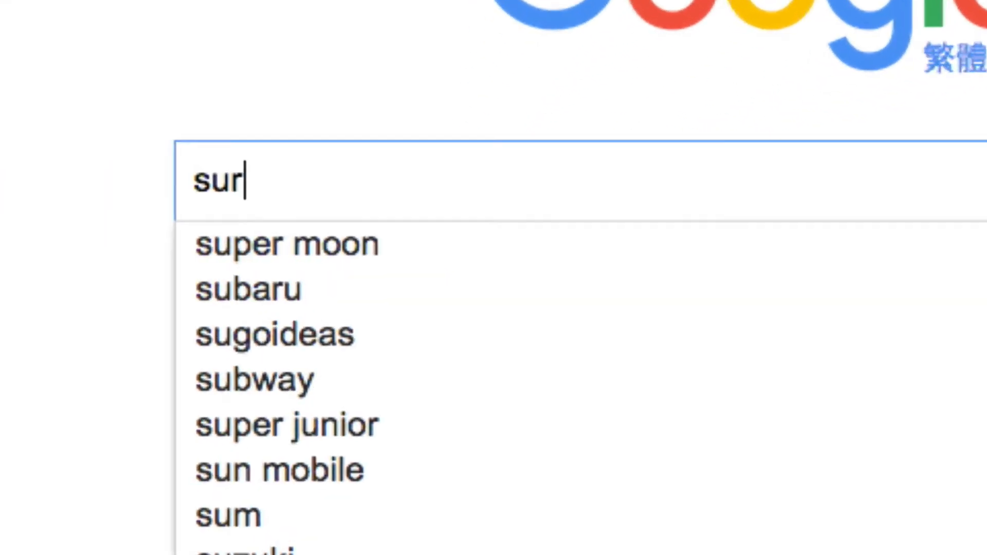
type("vivival games")
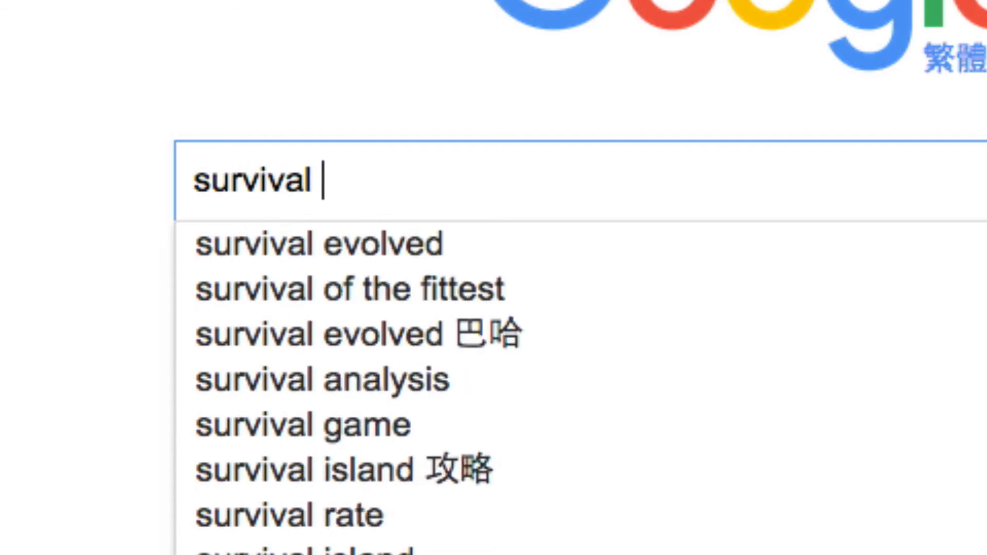
key("Return")
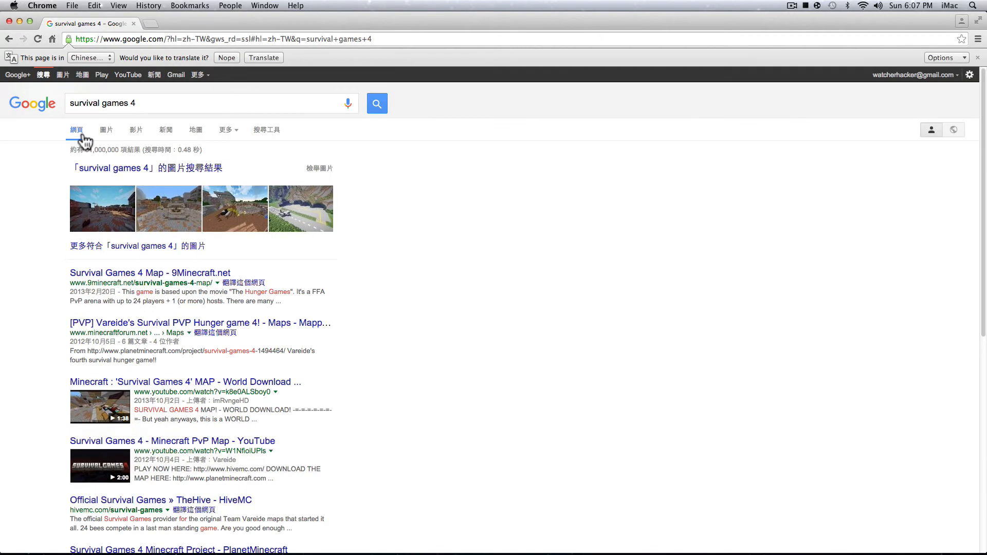
left_click(103, 132)
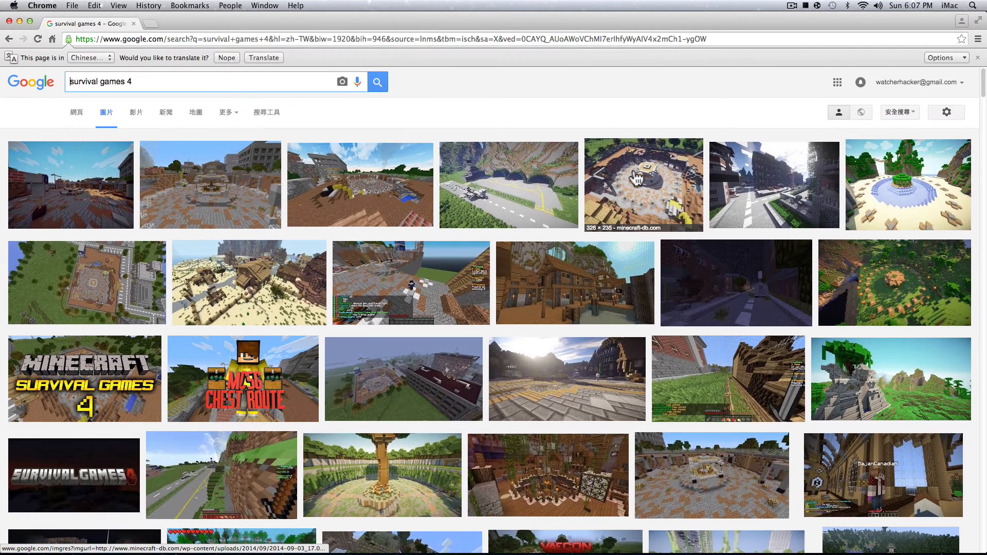
- Save the 1280 × 800 Breeze Island survival games image to Downloads as "breeze ilsnad"
left_click(638, 177)
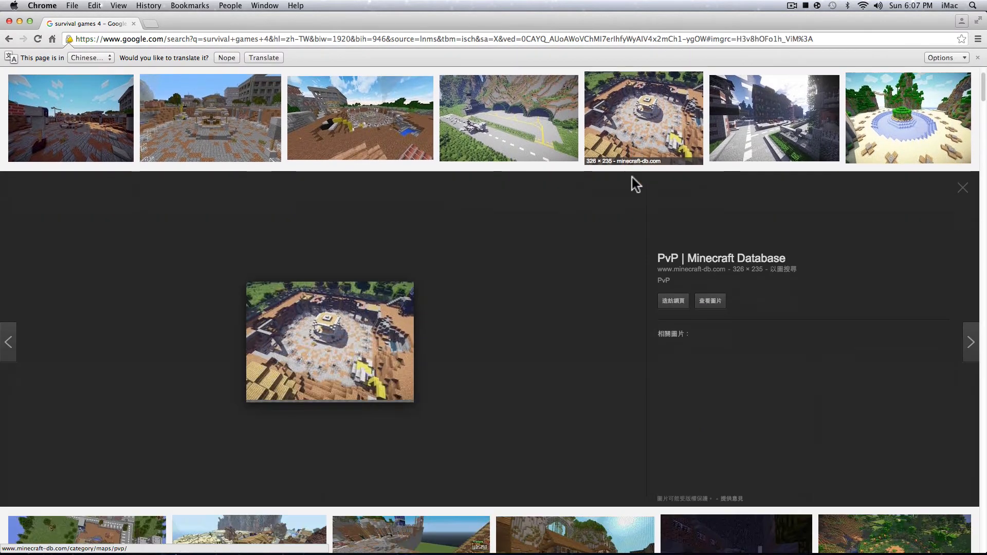
left_click(874, 149)
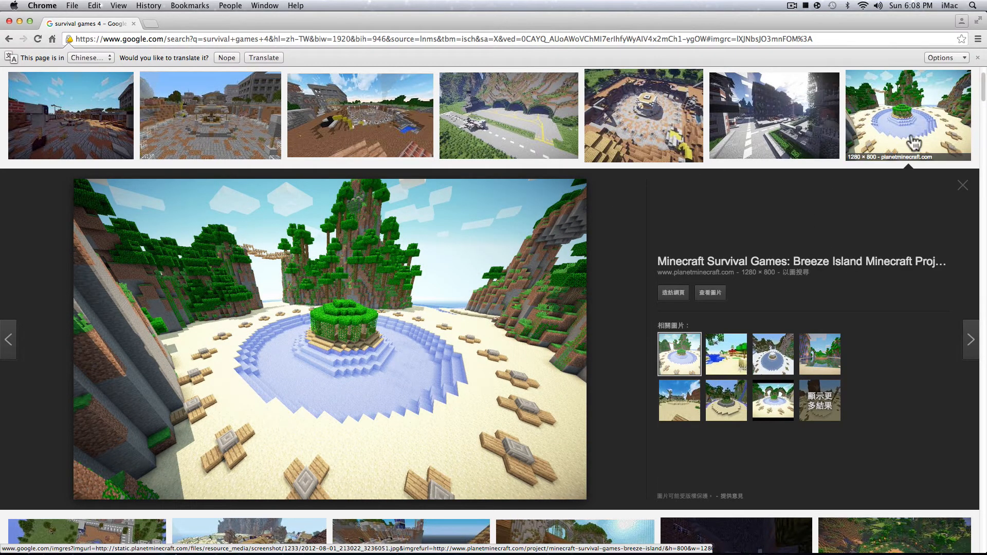
right_click(350, 330)
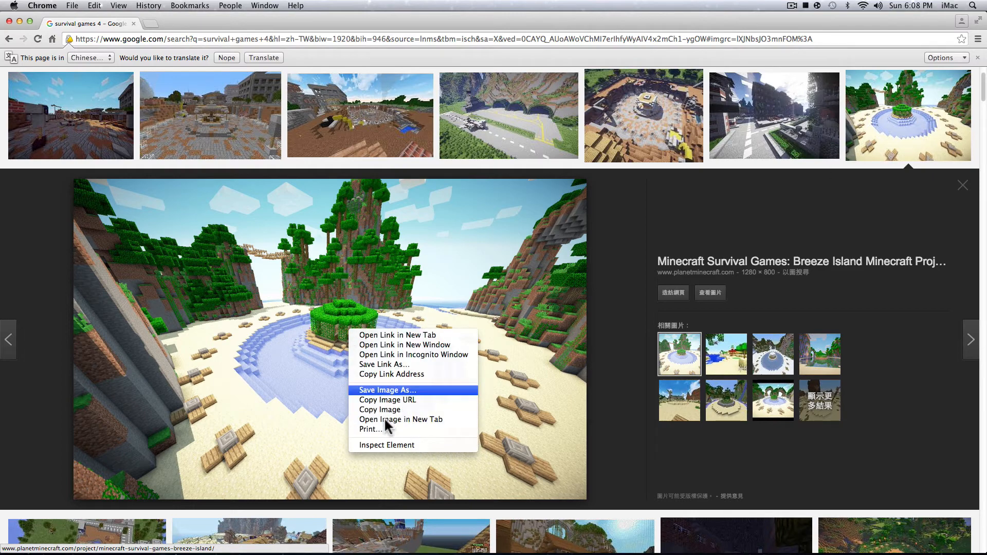
left_click(396, 390)
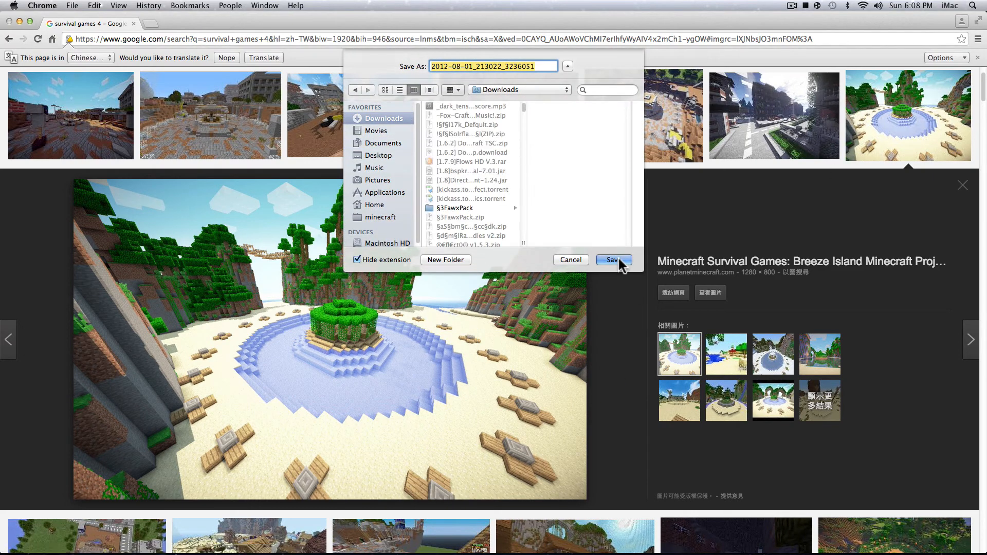
type("breeze island")
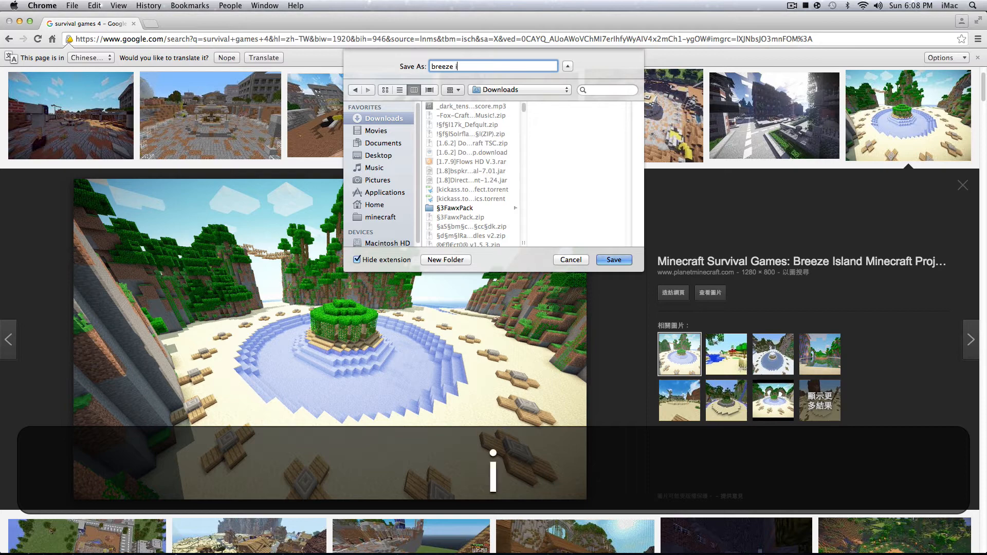
key("Return")
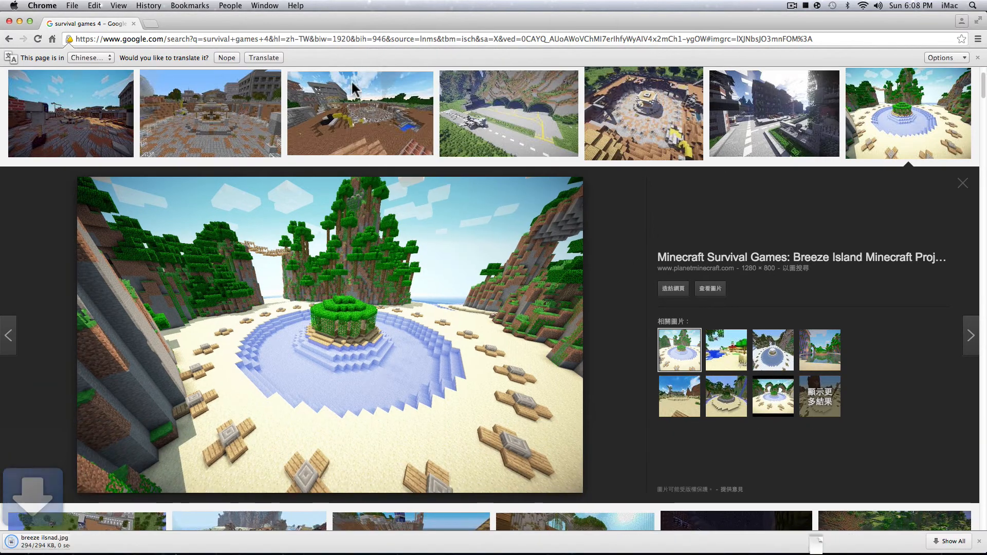
- Bring the downloaded breeze ilsnad.jpg into the ScreenFlow timeline below Myself.png and move the browser window out of the way
left_click_drag(428, 22, 968, 7)
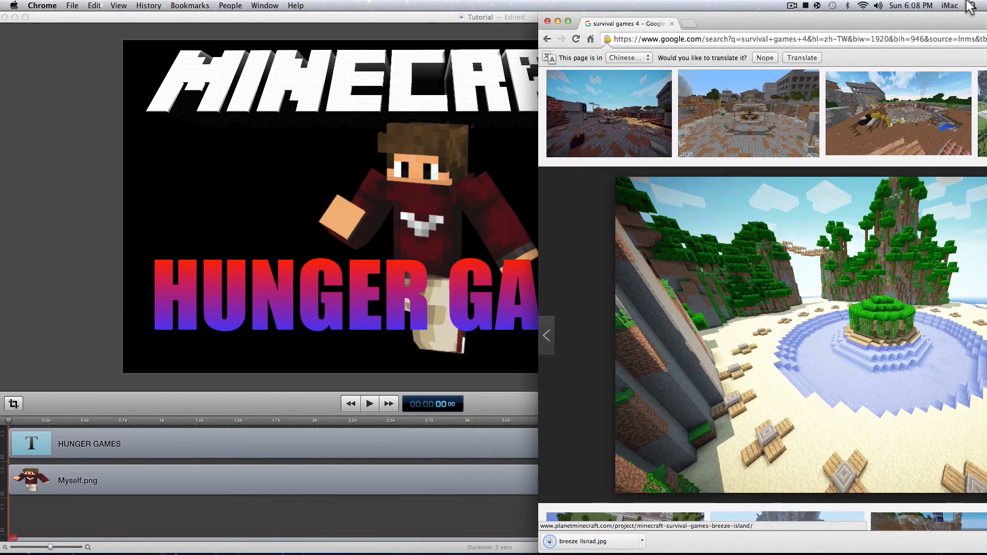
left_click_drag(612, 545, 17, 485)
left_click_drag(727, 24, 855, 553)
left_click(738, 178)
scroll(620, 494, "down", 2)
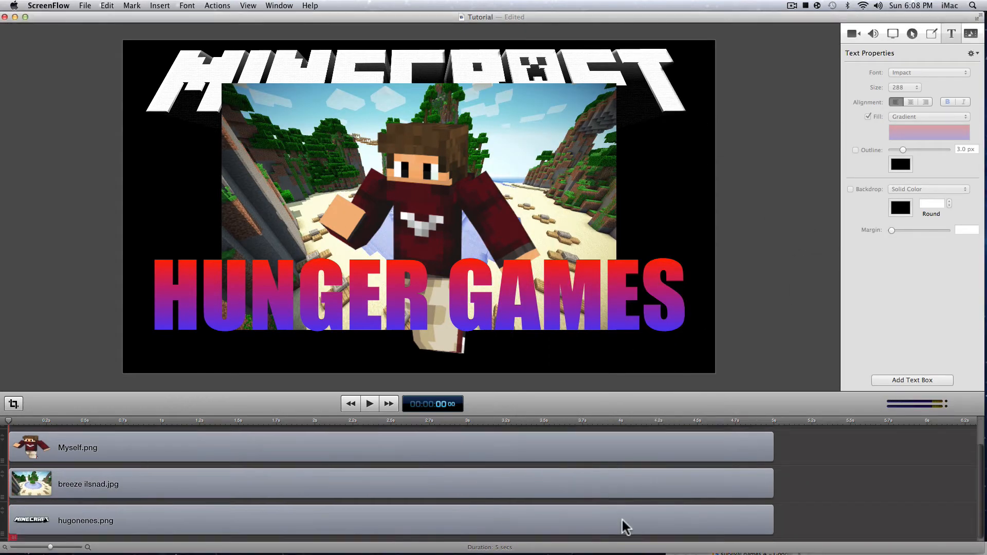
scroll(624, 523, "up", 1)
scroll(619, 532, "down", 1)
left_click(615, 493)
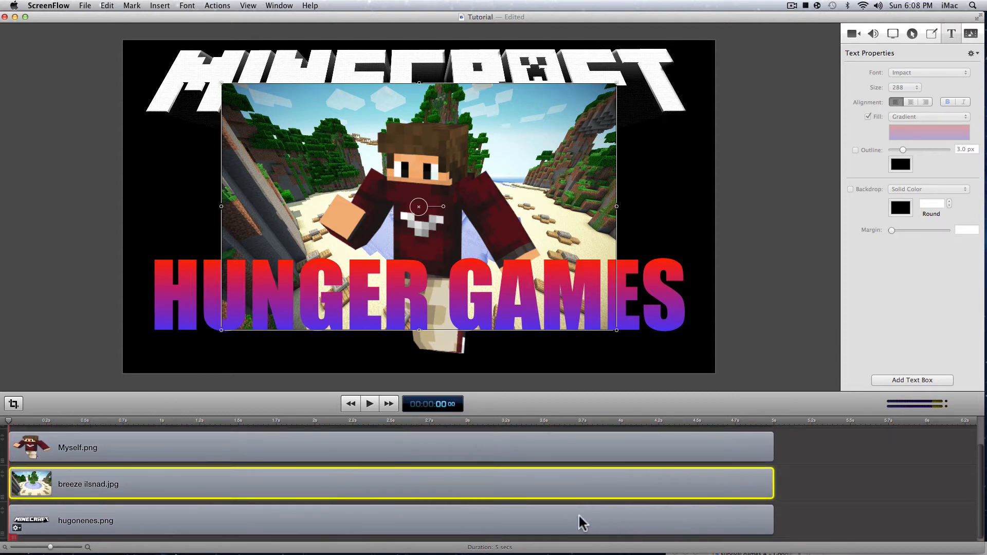
- Place the hugonenes.png logo on the track above breeze ilsnad.jpg and align both clips with the start of the timeline
left_click_drag(579, 519, 363, 503)
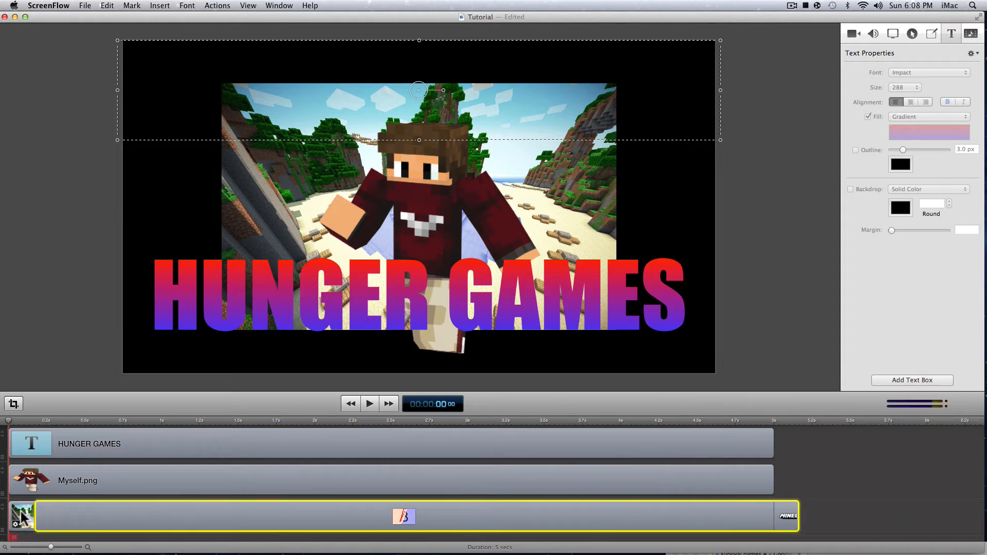
mouse_move(21, 512)
left_mouse_down()
mouse_move(22, 544)
mouse_move(23, 526)
left_mouse_up()
left_click_drag(77, 478, 82, 474)
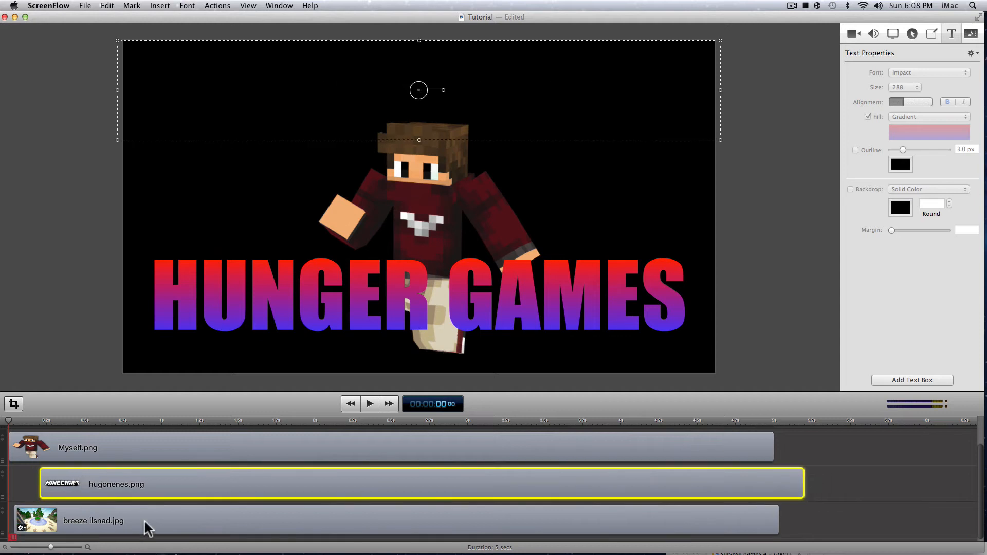
left_click_drag(175, 482, 53, 471)
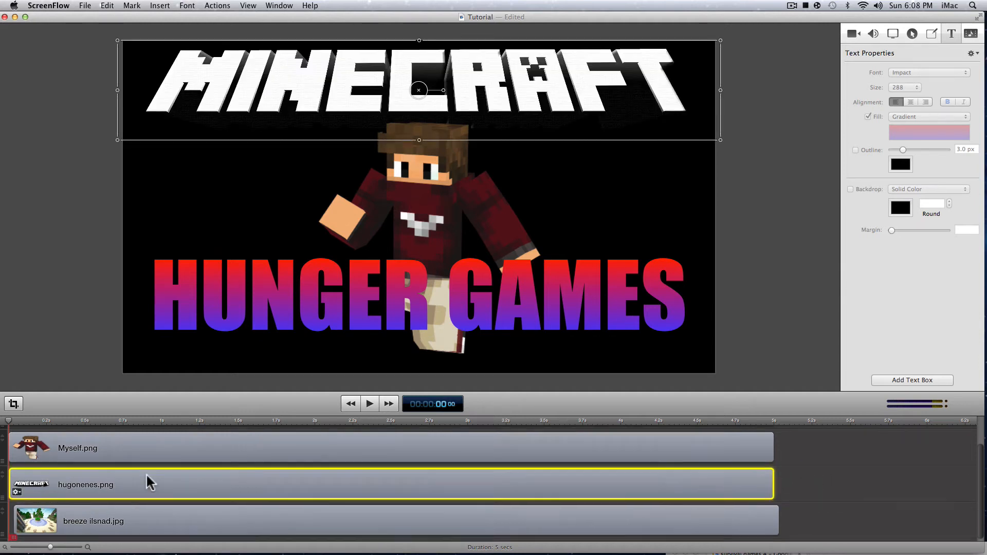
scroll(108, 450, "up", 2)
scroll(116, 475, "down", 2)
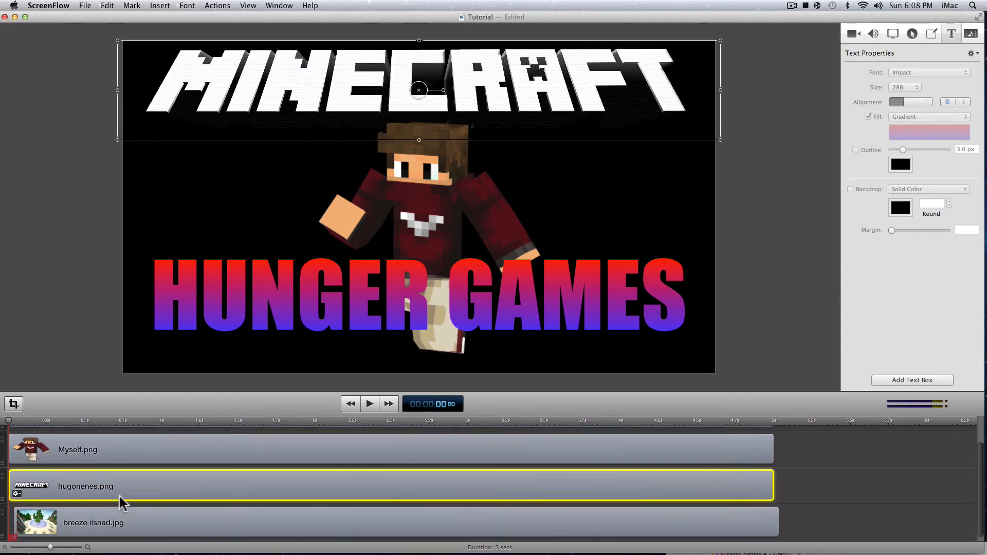
left_click(134, 523)
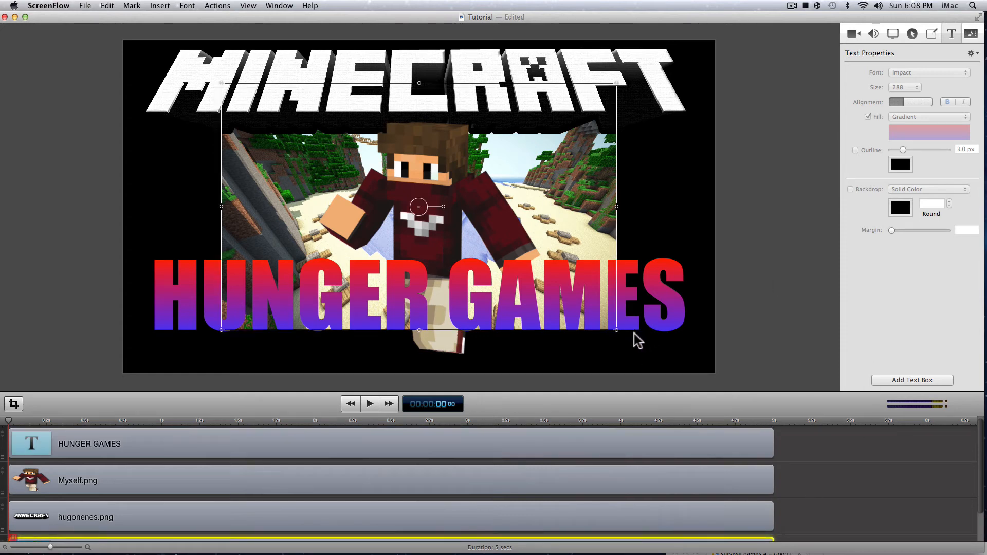
- Enlarge the Breeze Island image so it fills the whole canvas as the thumbnail background
left_click_drag(618, 331, 715, 371)
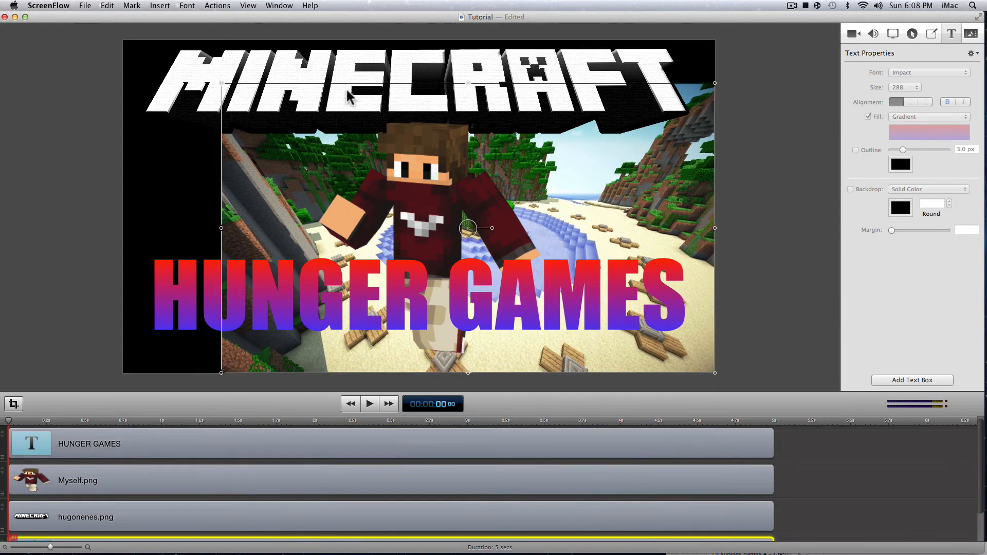
left_click_drag(221, 84, 93, 45)
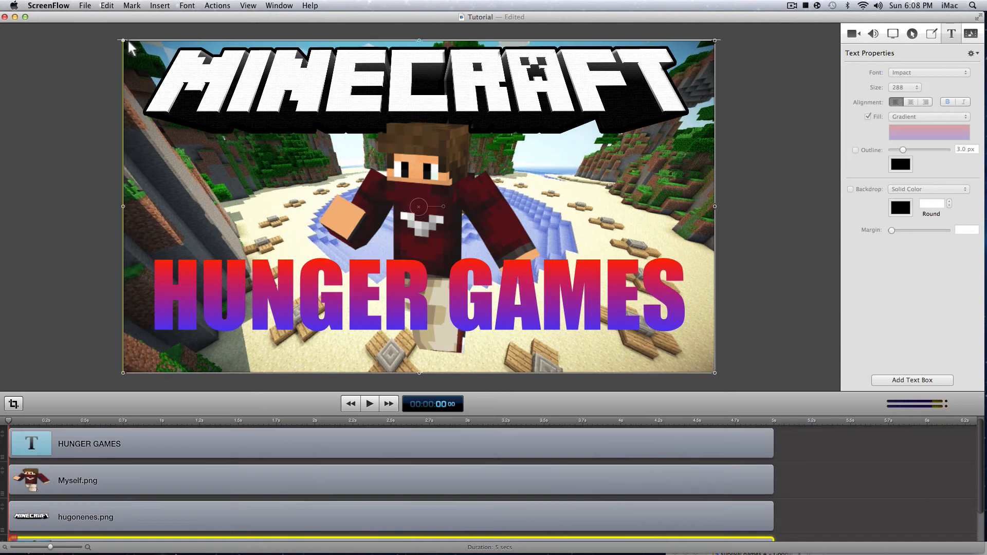
left_click(745, 192)
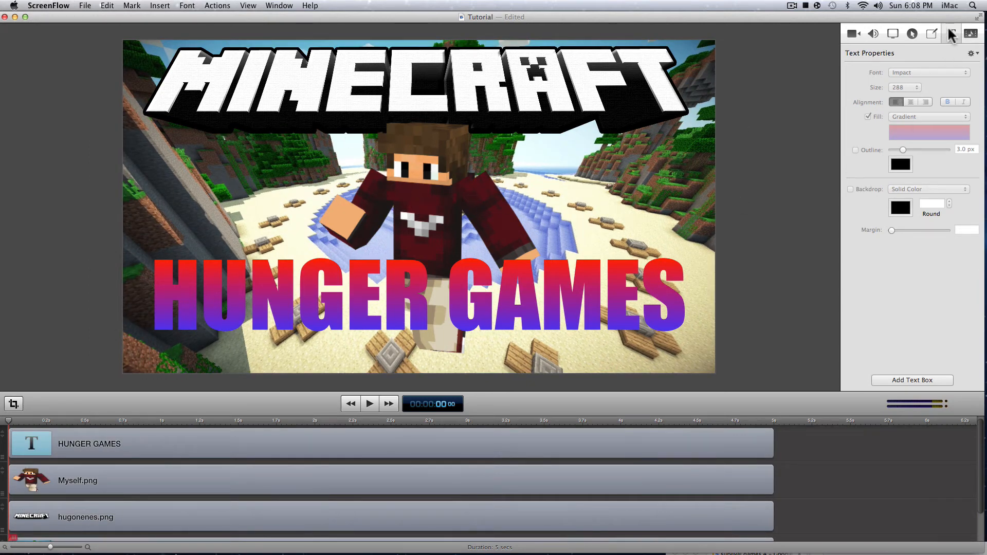
- Add a new text box reading "EP.107"
left_click(909, 378)
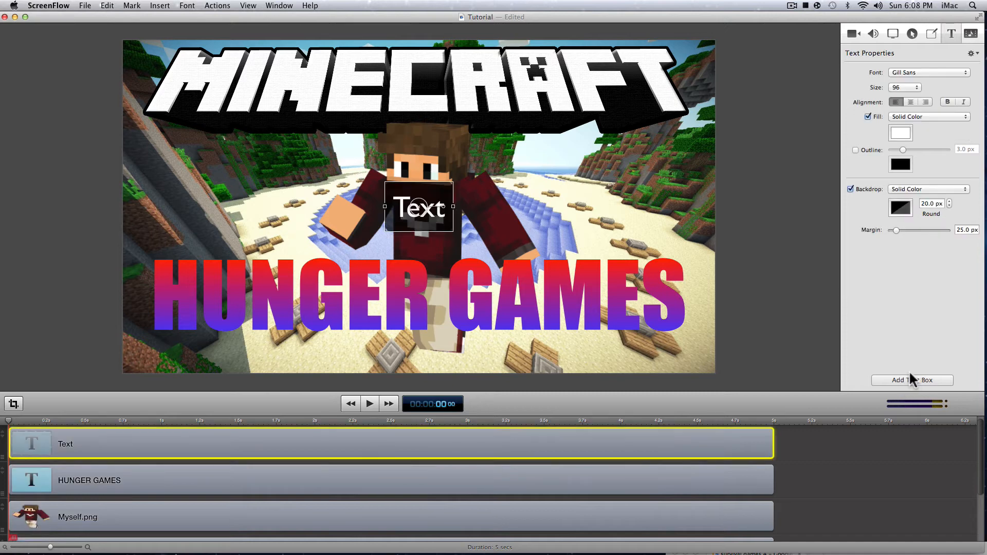
double_click(430, 202)
key("BackSpace")
type("E")
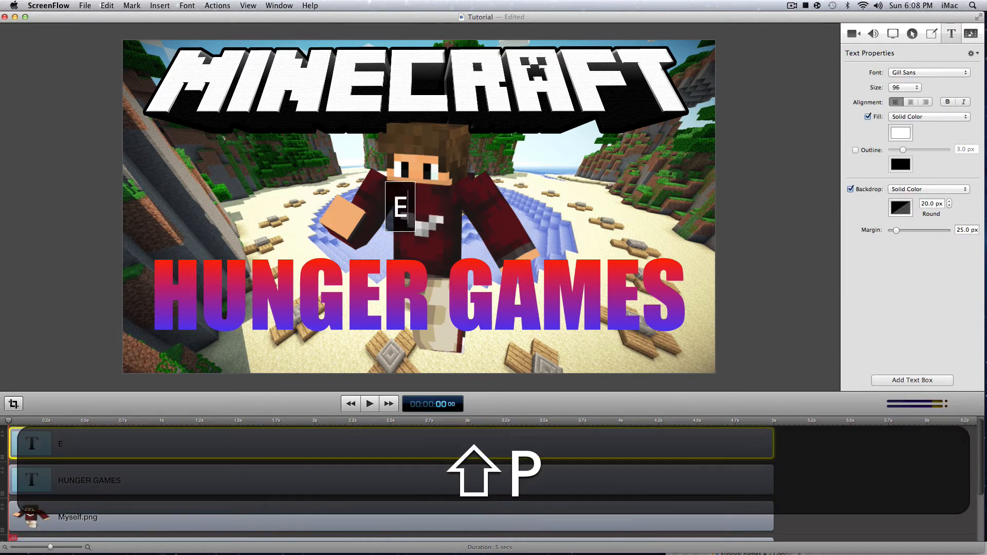
type("P.")
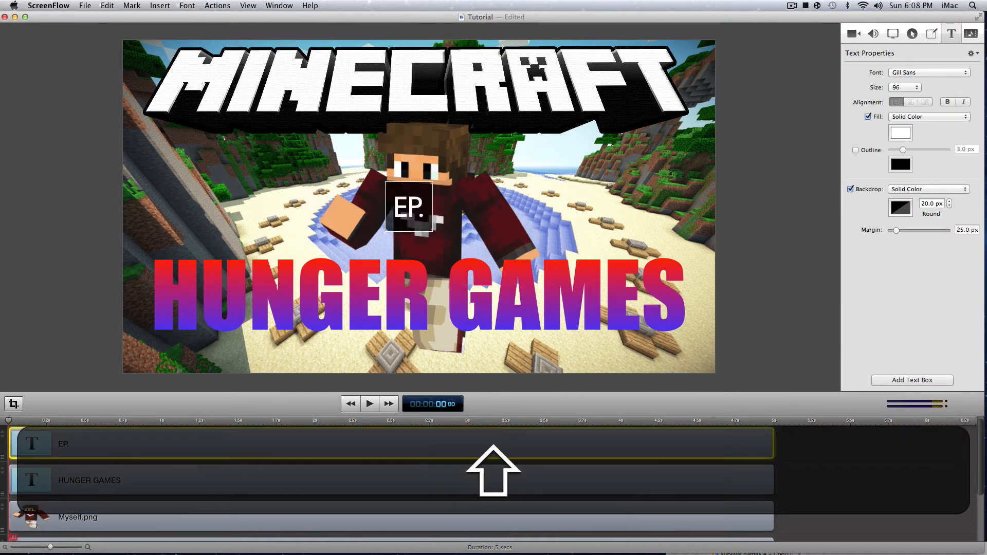
type("107")
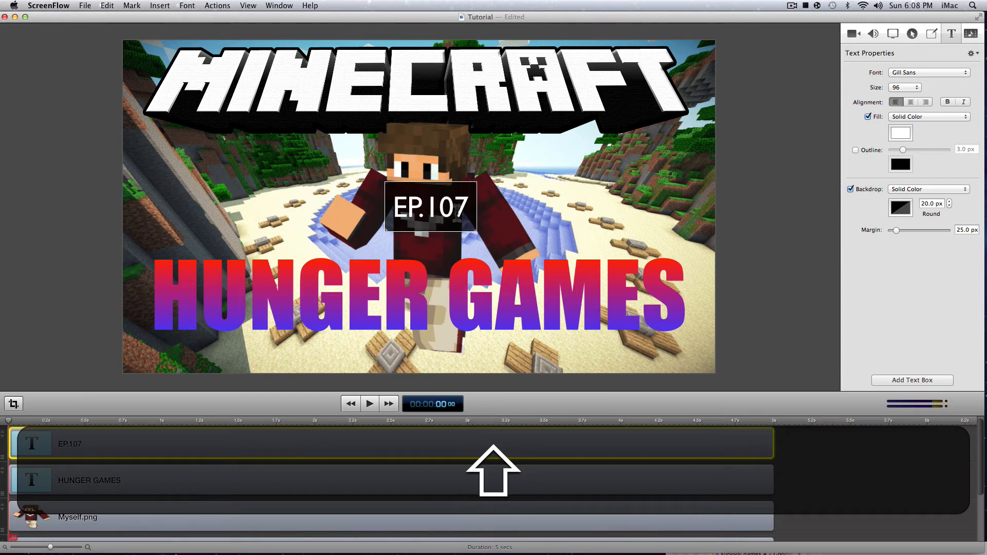
- Change the font of the whole EP.107 text to Impact
key("shift+Left")
key("shift+Left")
key("shift+Left")
key("shift+Left")
key("shift+Left")
key("shift+Left")
left_click(927, 73)
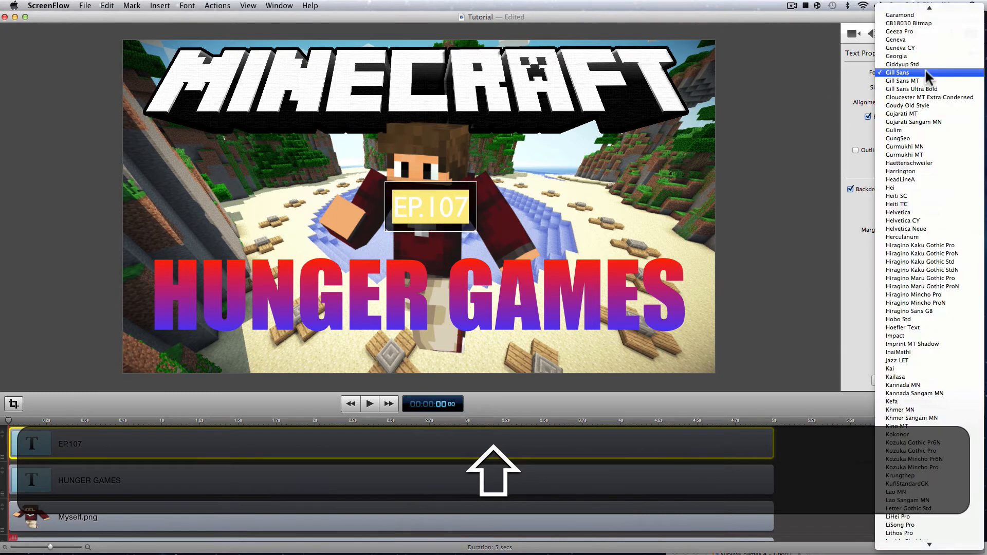
key("shift+a")
key("shift+c")
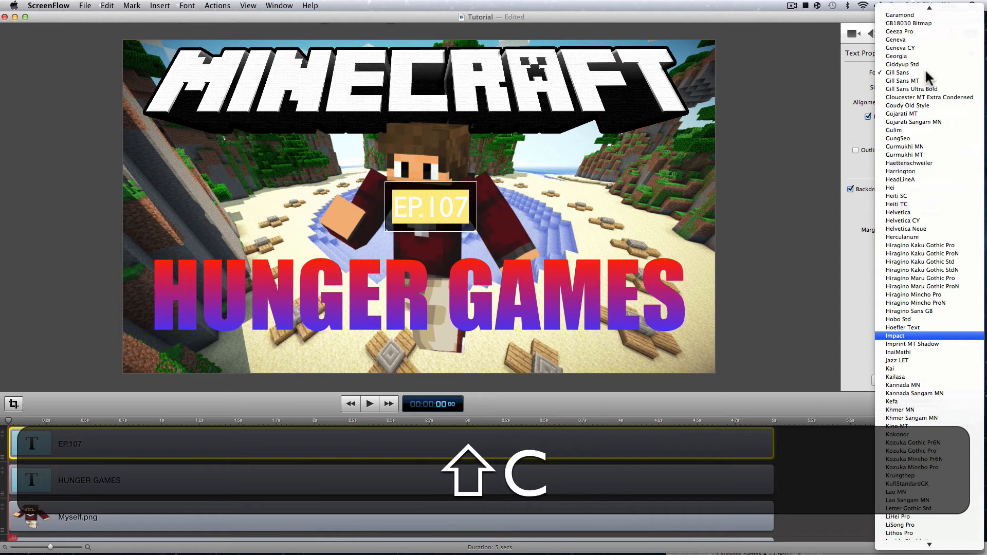
left_click(913, 335)
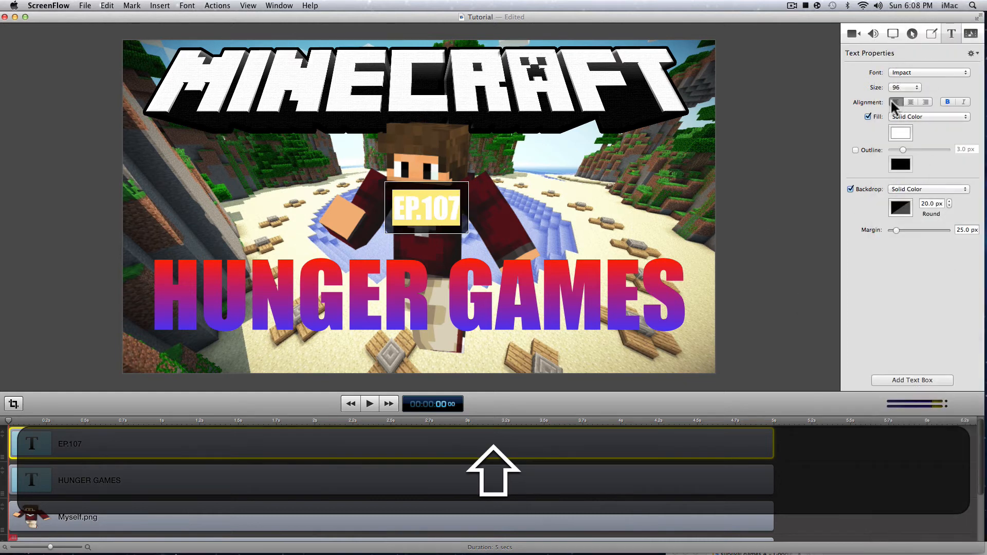
- Set the EP.107 text to a custom size of 230 and move the Fonts window off the canvas
left_click(906, 89)
left_click(908, 119)
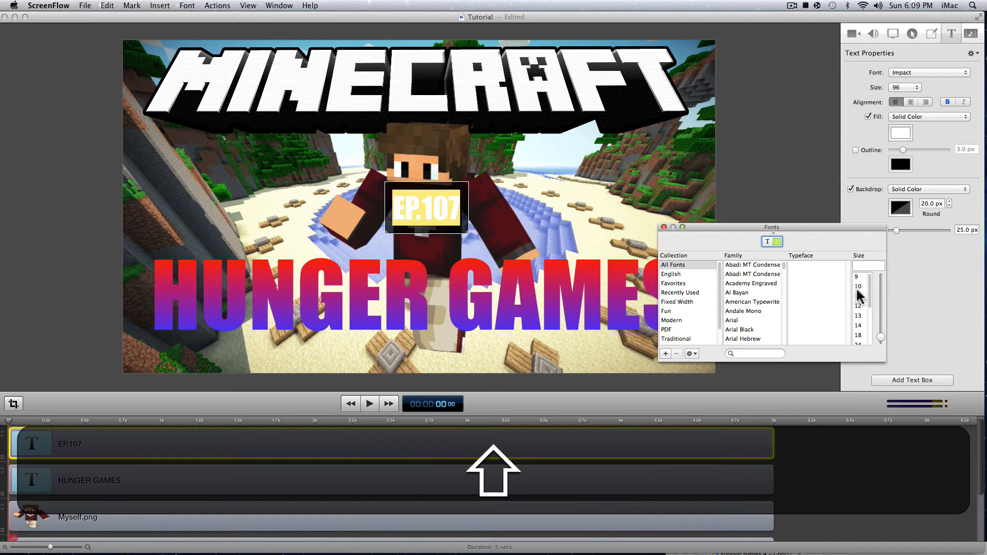
left_click(869, 265)
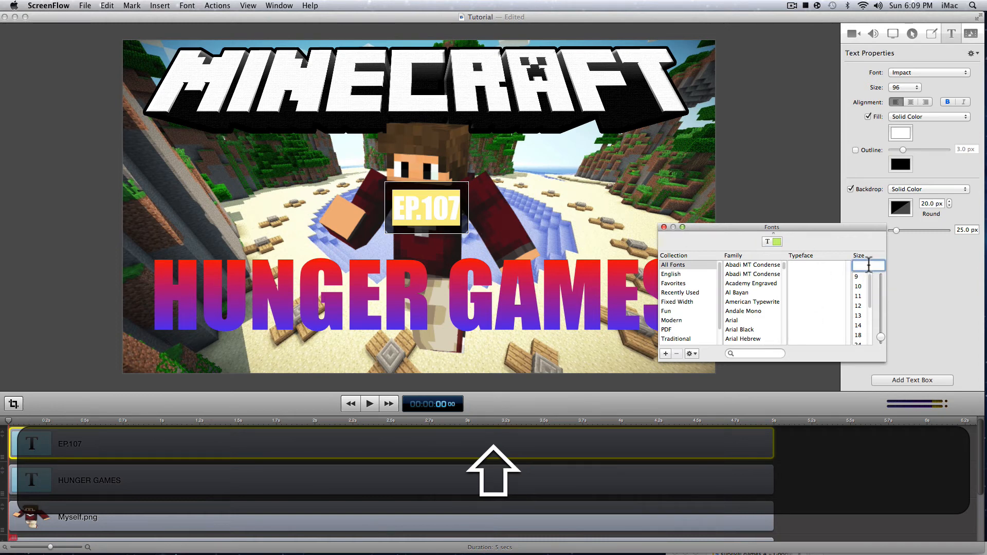
type("230")
key("Return")
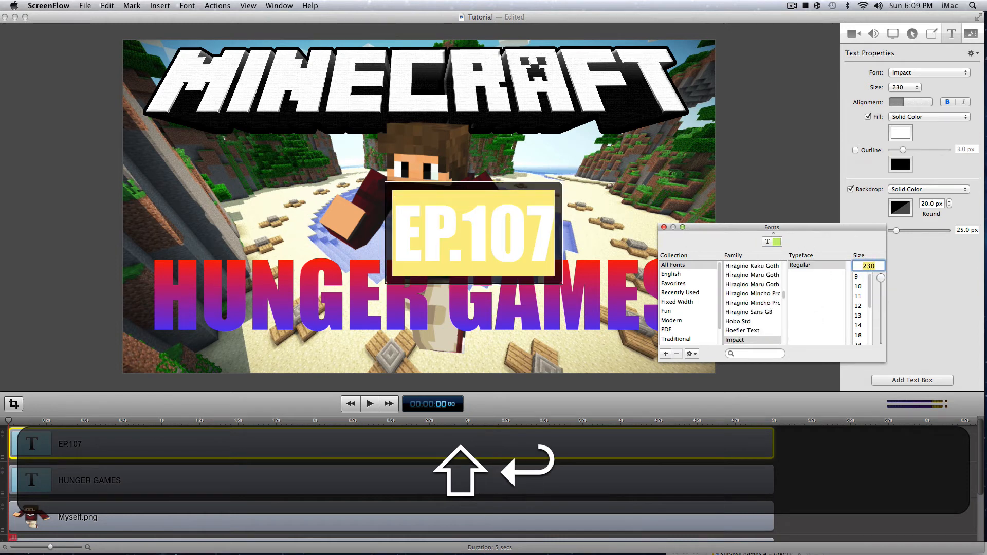
left_click(765, 153)
left_click(534, 232)
left_click_drag(733, 230, 985, 420)
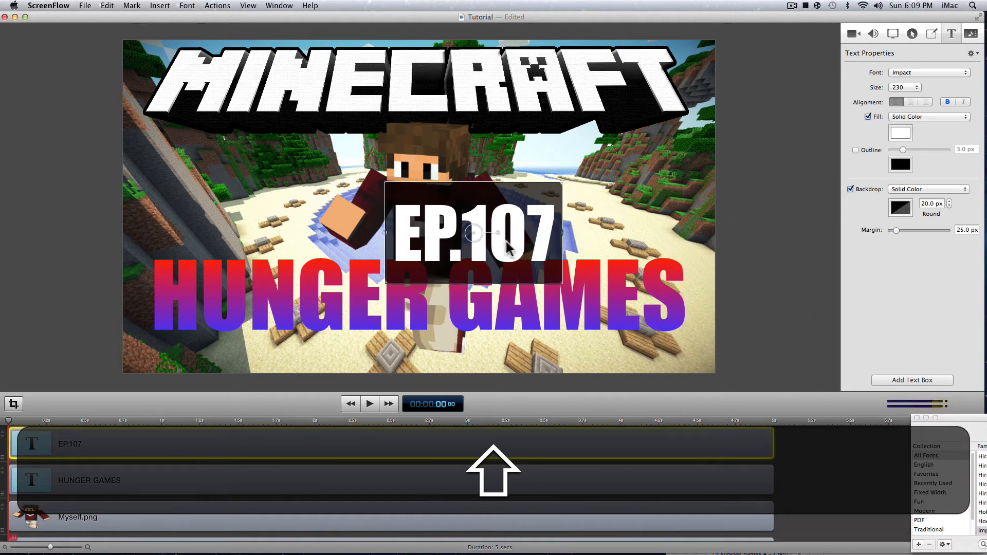
- Rotate the EP.107 text box counter-clockwise so it slants upward, and keep it selected
left_click_drag(498, 232, 495, 221)
left_click(761, 216)
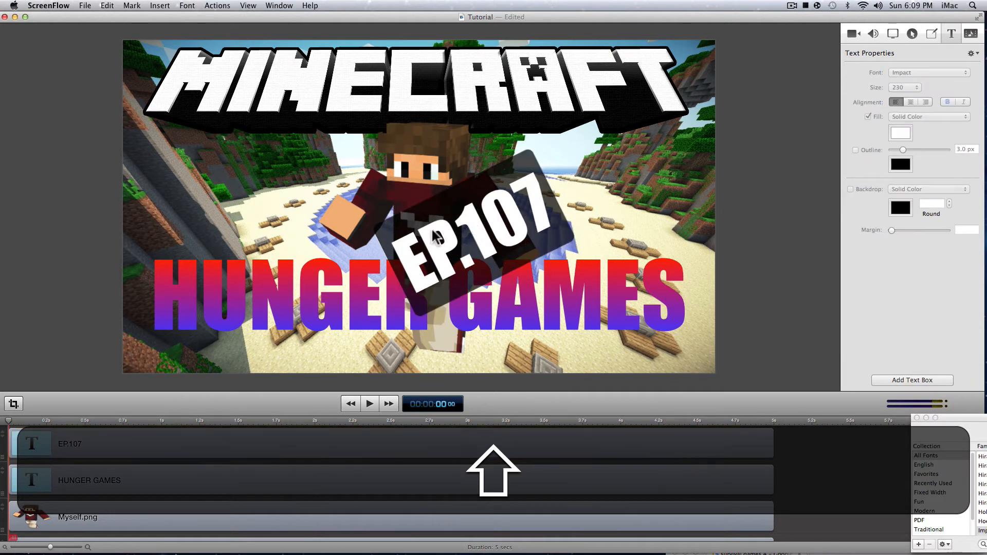
left_click(560, 222)
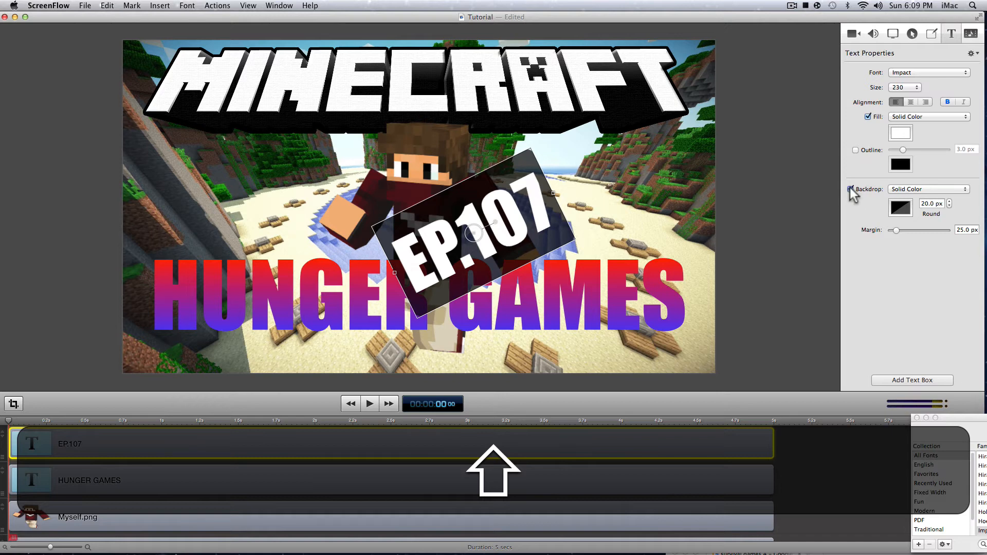
- Remove the backdrop from the EP.107 text and move it to the open area beside the character's arm
left_click(851, 189)
left_click_drag(497, 228, 621, 189)
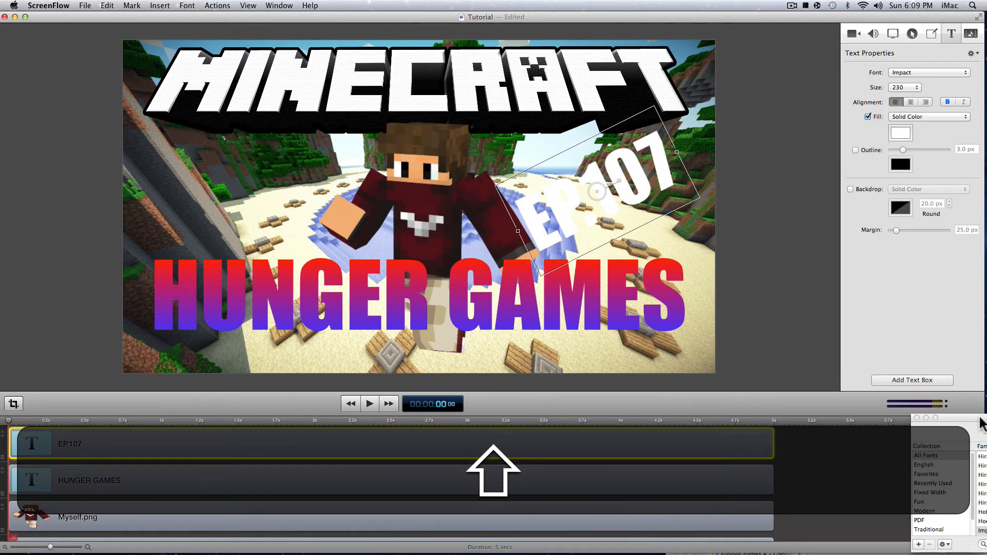
- Set the EP.107 text size to 210 and nudge the label slightly into place
left_click_drag(973, 425, 493, 316)
left_click(649, 348)
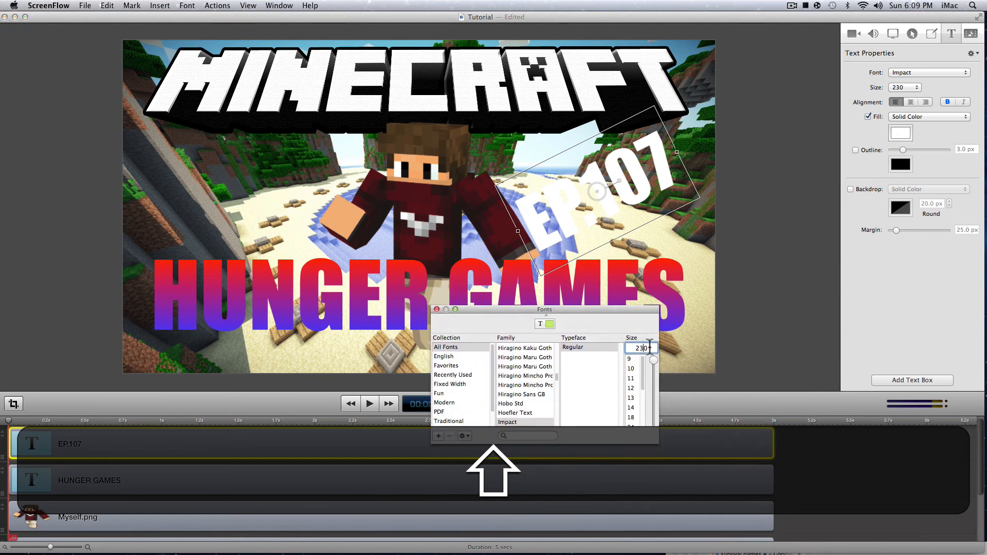
type("1")
key("BackSpace")
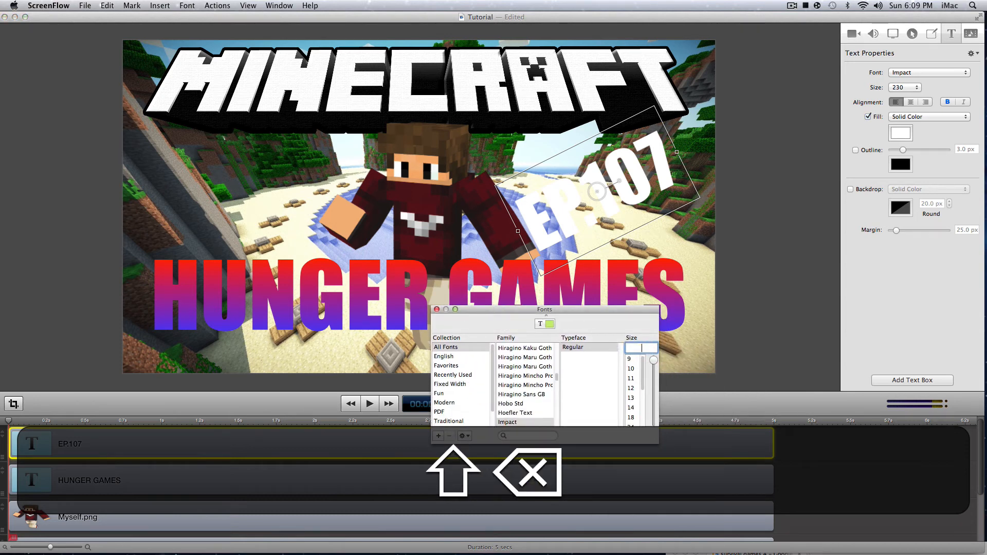
type("210")
key("Return")
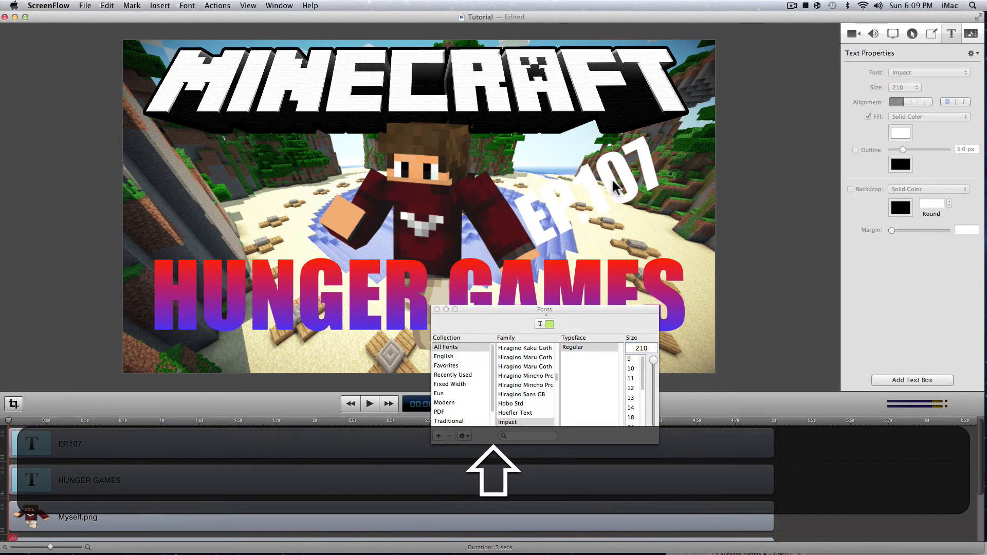
mouse_move(619, 186)
left_mouse_down()
mouse_move(632, 190)
mouse_move(630, 180)
left_mouse_up()
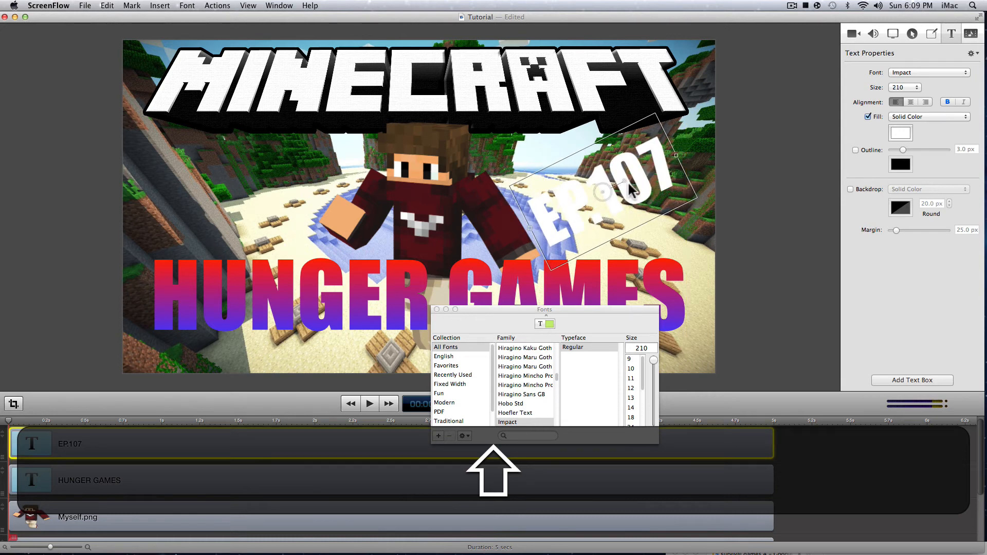
- Move the Fonts window off the canvas, lower the HUNGER GAMES title slightly and deselect it
left_click_drag(550, 312, 484, 451)
left_click(736, 308)
left_click(617, 307)
left_click(771, 273)
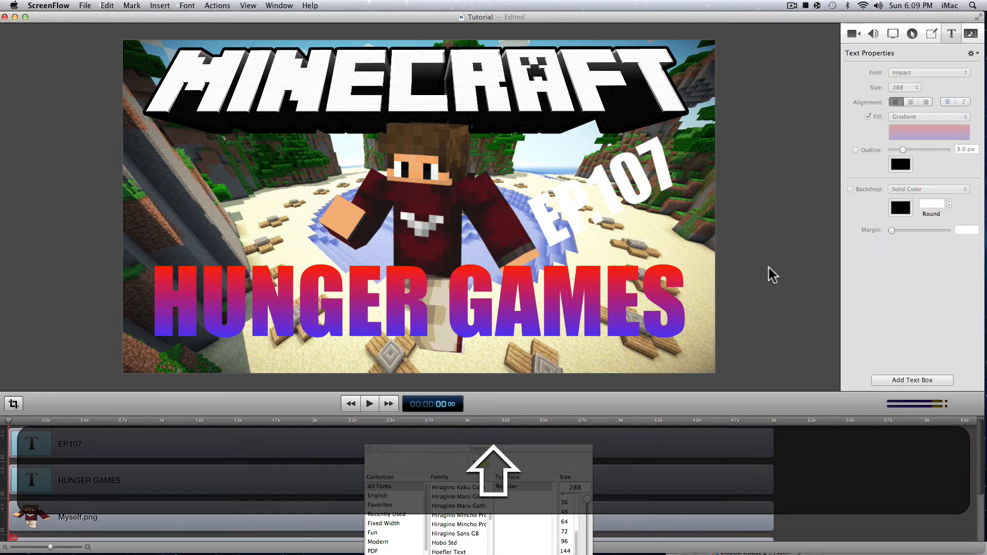
- Fill the EP.107 text with a solid light blue colour and close the color picker
left_click(657, 216)
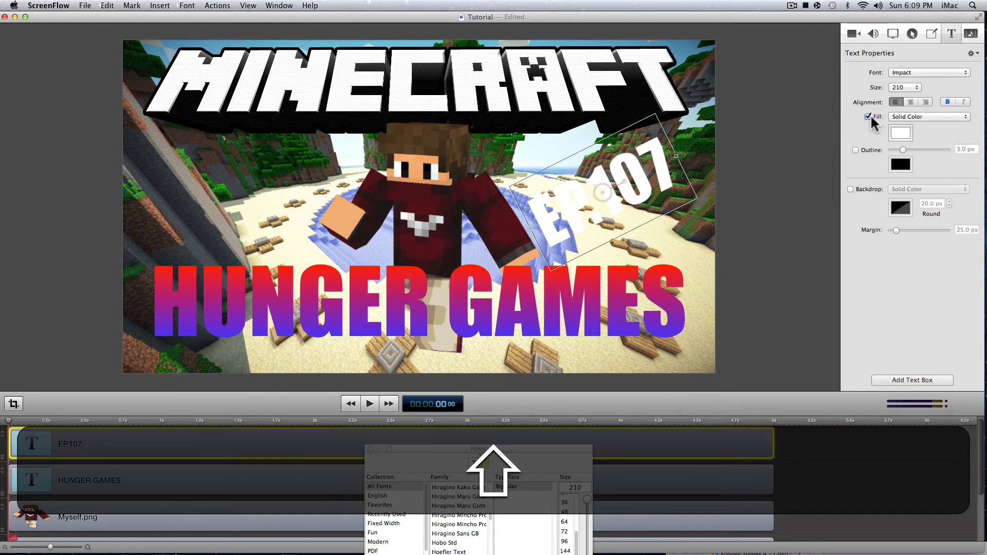
left_click(911, 116)
left_click(908, 116)
left_click(901, 134)
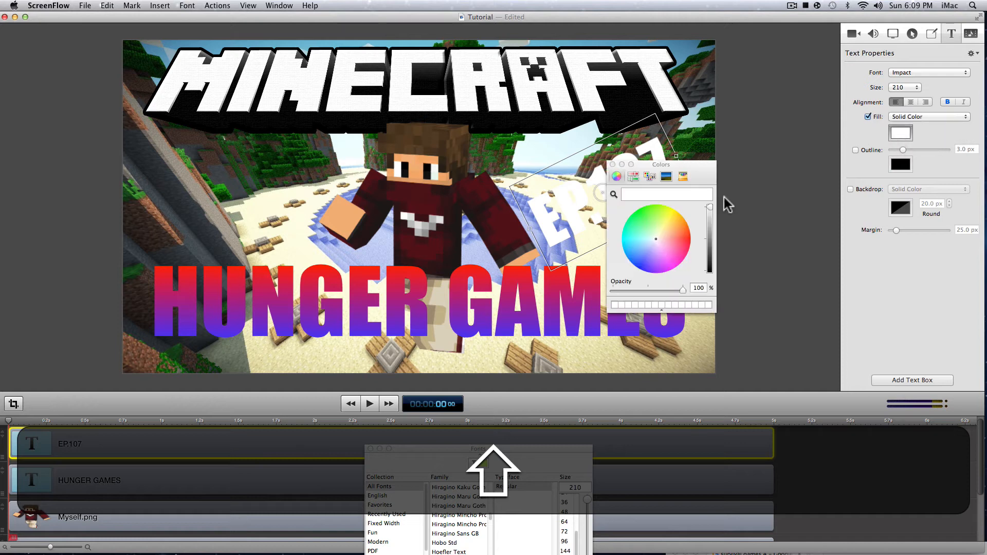
left_click_drag(670, 233, 636, 248)
left_click(613, 165)
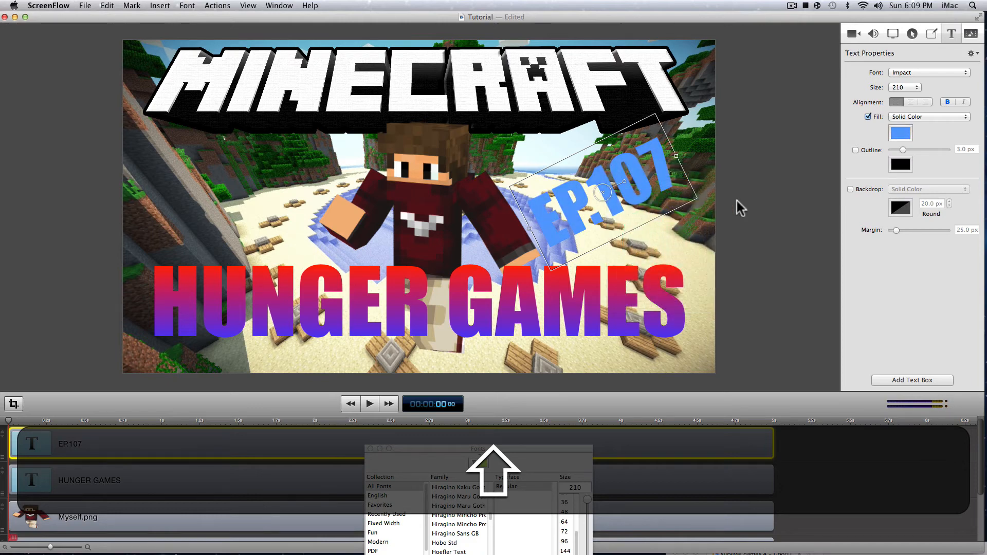
- Give the HUNGER GAMES title a black outline about 5.6 px thick
left_click(720, 229)
left_click(692, 255)
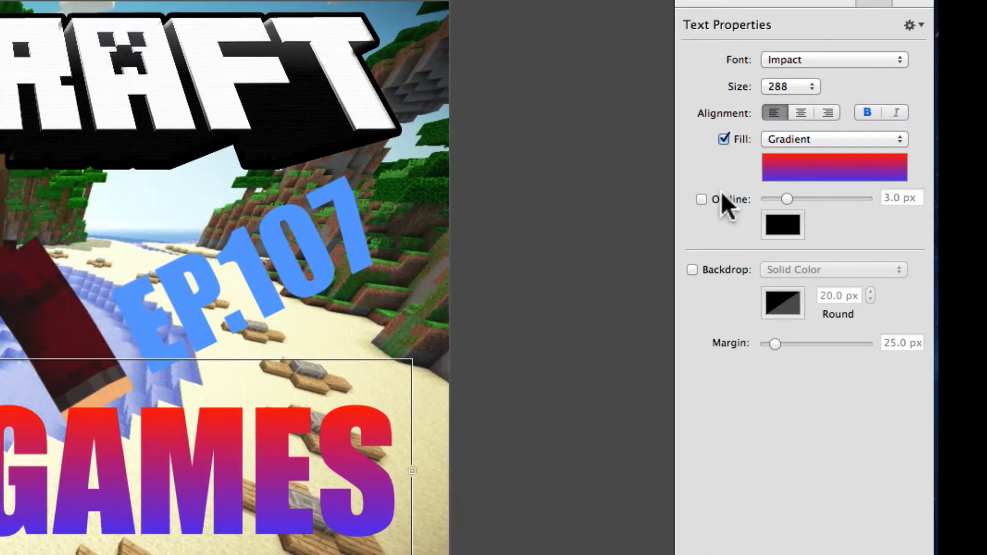
left_click(856, 150)
left_click_drag(903, 149, 907, 148)
left_click_drag(661, 252, 783, 253)
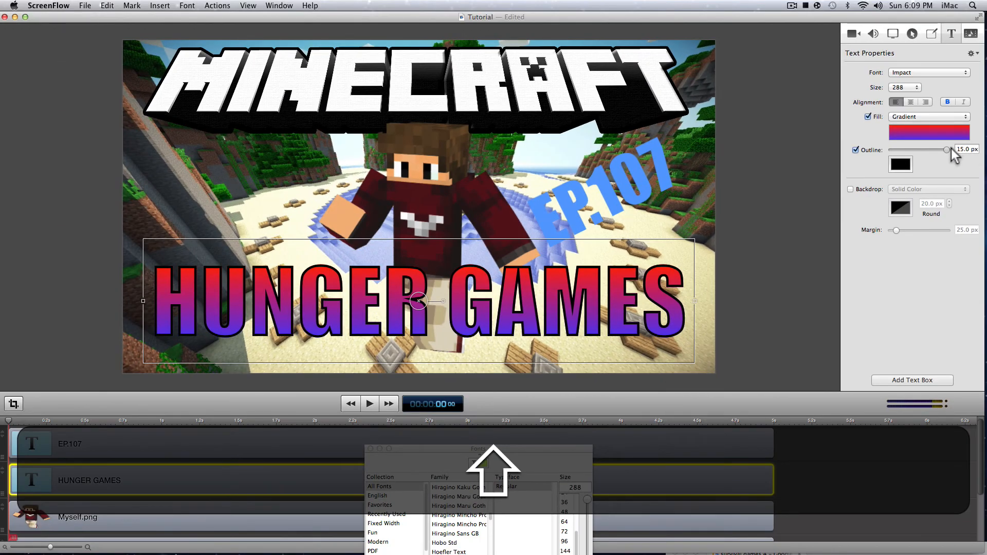
left_click_drag(952, 153, 904, 153)
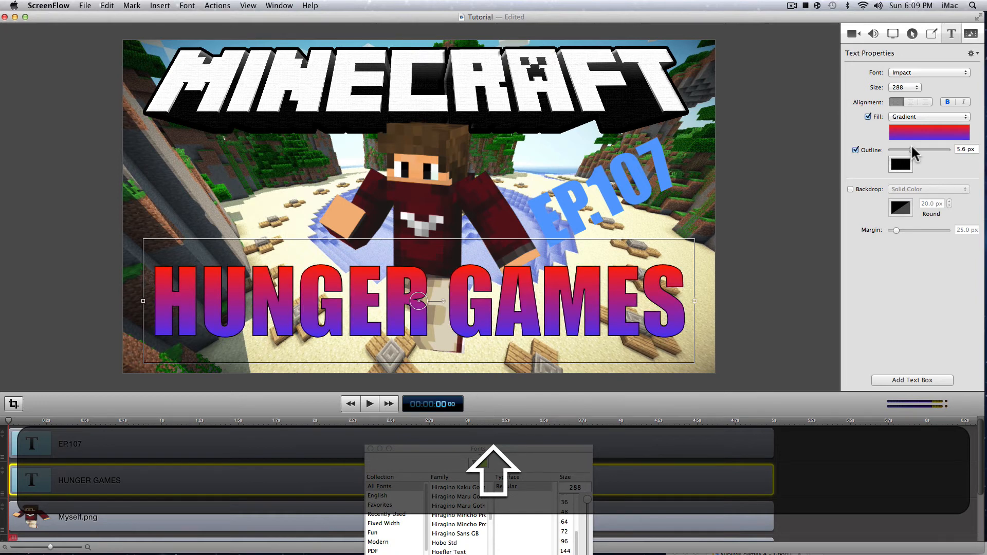
- Give the EP.107 text a black outline about 4.2 px thick and deselect it
left_click(806, 175)
left_click(619, 185)
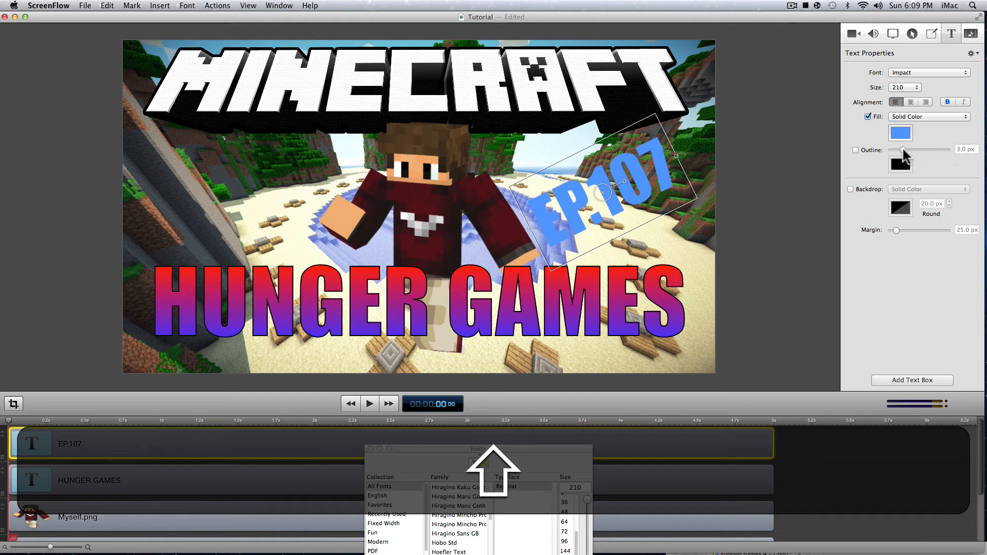
left_click(856, 150)
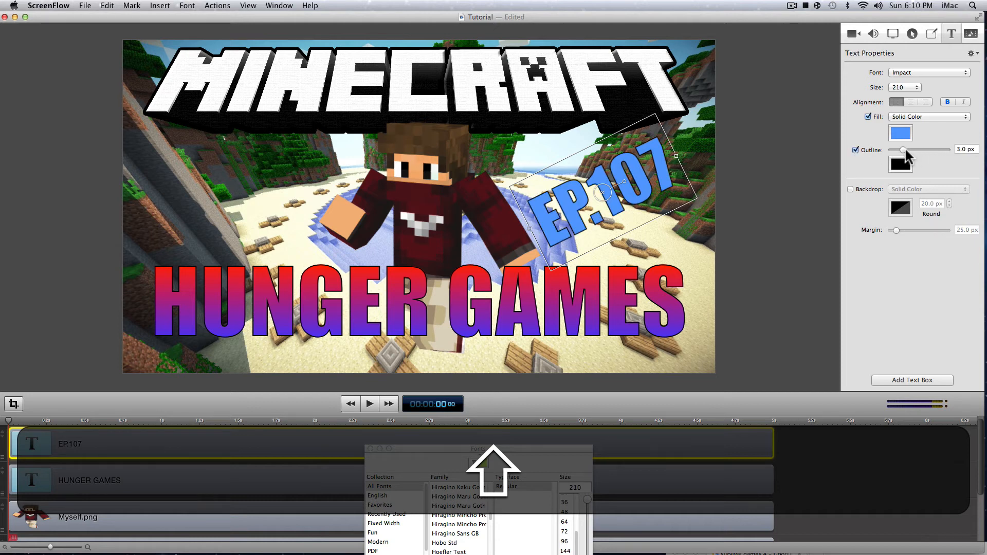
left_click_drag(905, 150, 910, 149)
left_click(778, 177)
- Show the video properties of the Myself.png character and try a reflection on it
left_click(459, 224)
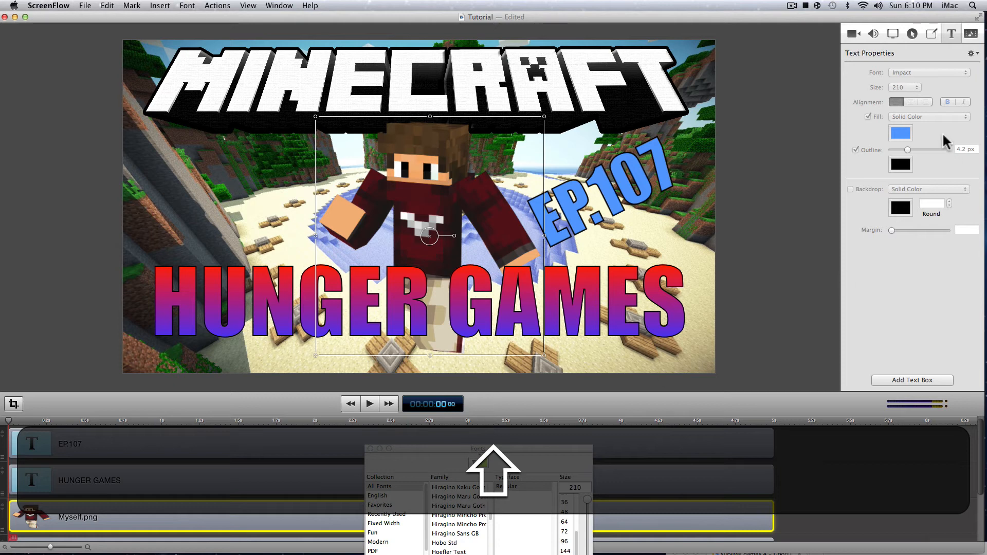
left_click(853, 34)
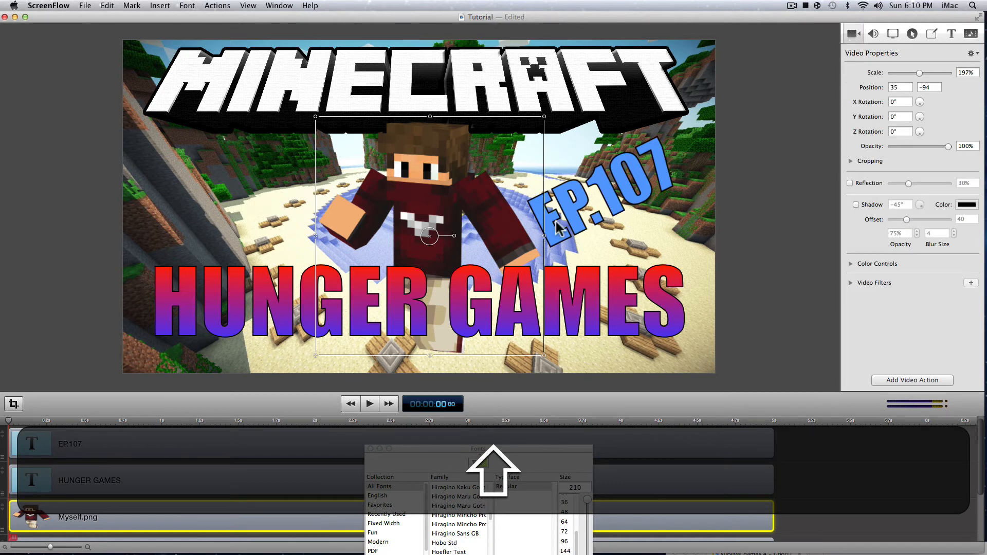
left_click(850, 184)
left_click(850, 184)
- Enable a reflection on the EP.107 text with its amount set to 0, and turn on its drop shadow
left_click(658, 211)
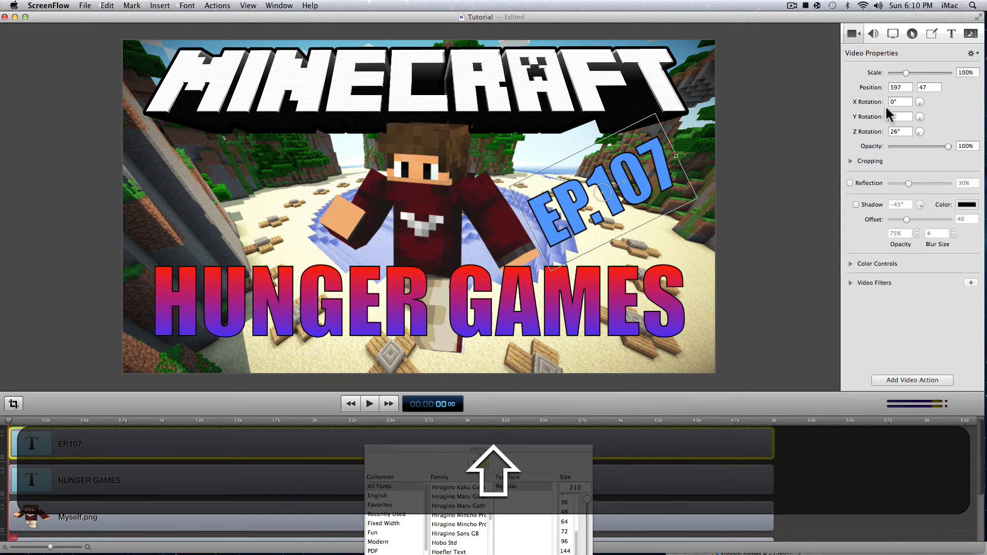
left_click(850, 183)
left_click_drag(913, 183, 952, 183)
double_click(966, 183)
type("0")
left_click(856, 205)
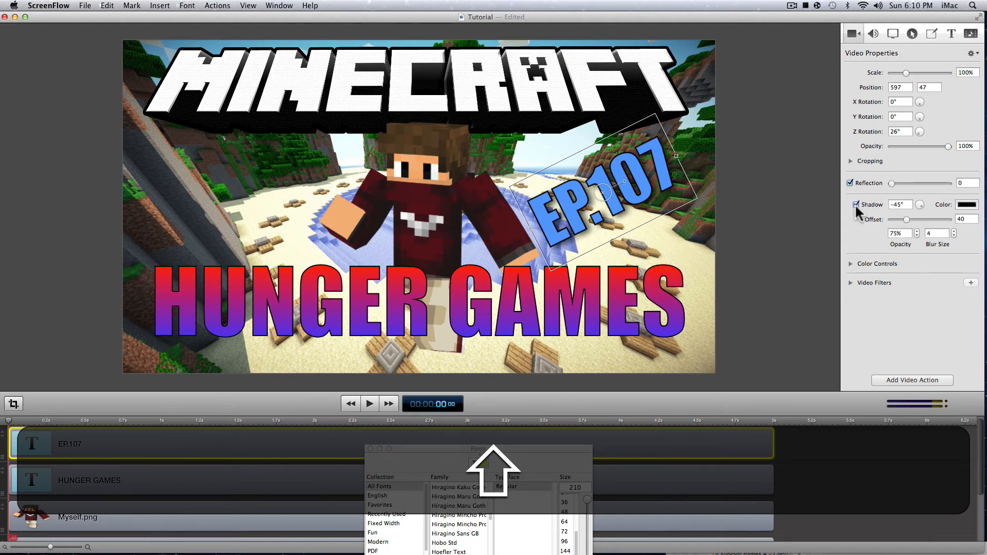
- Turn on the default drop shadow for the HUNGER GAMES title and for the Myself.png character
key("Down")
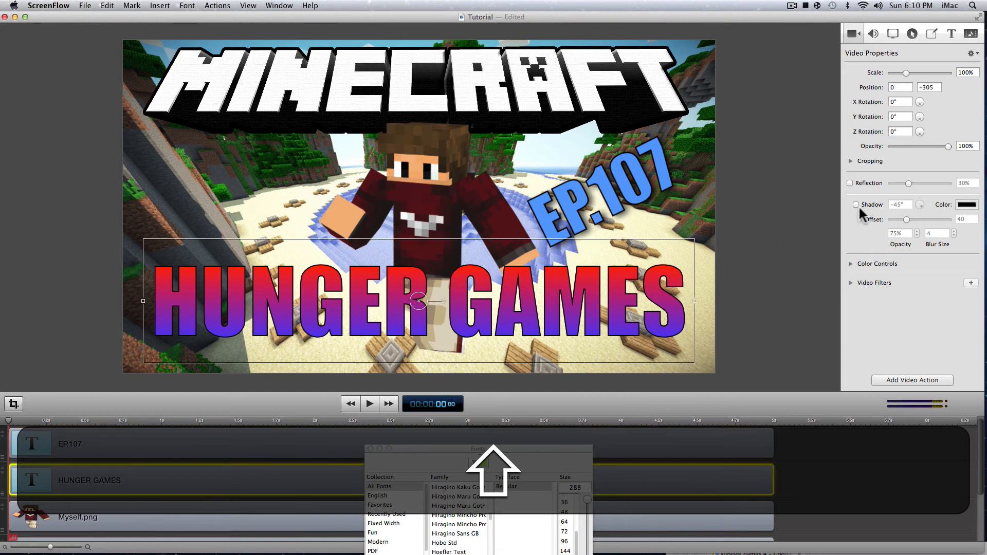
left_click(856, 205)
left_click(761, 248)
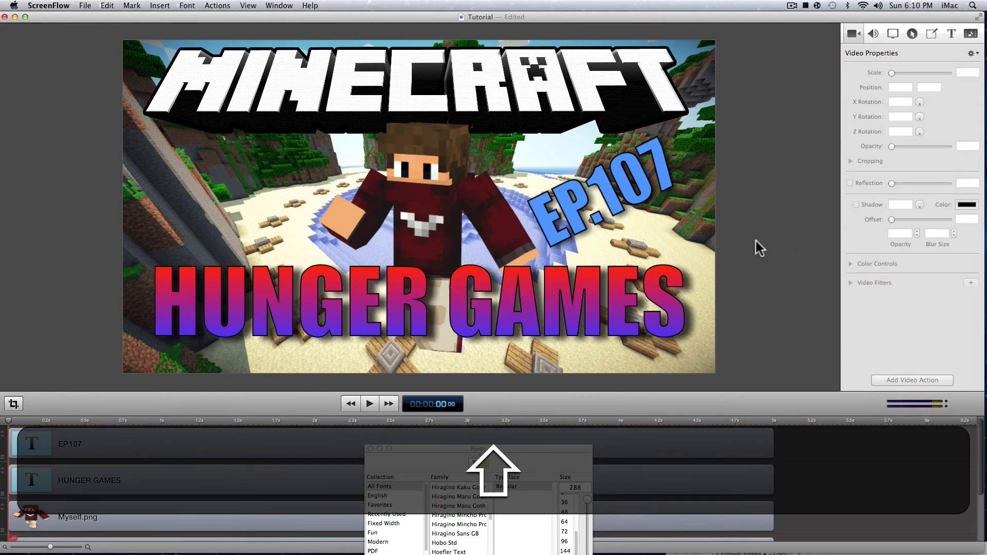
left_click(367, 220)
left_click(857, 204)
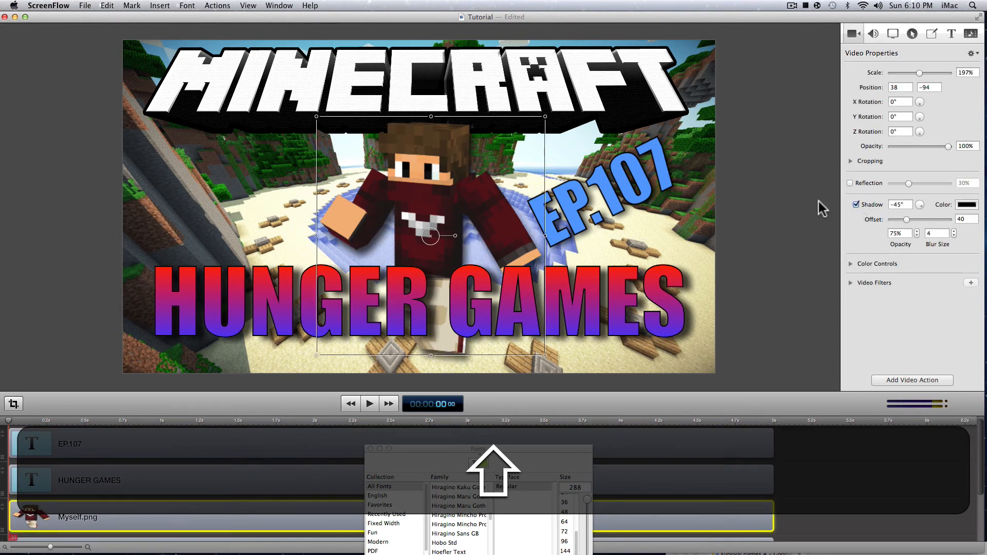
left_click(652, 81)
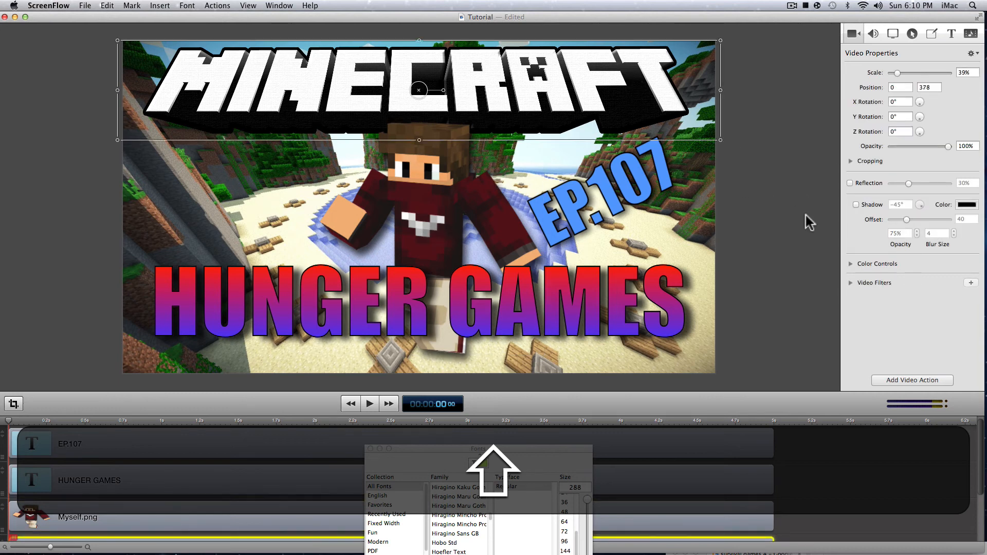
left_click(775, 188)
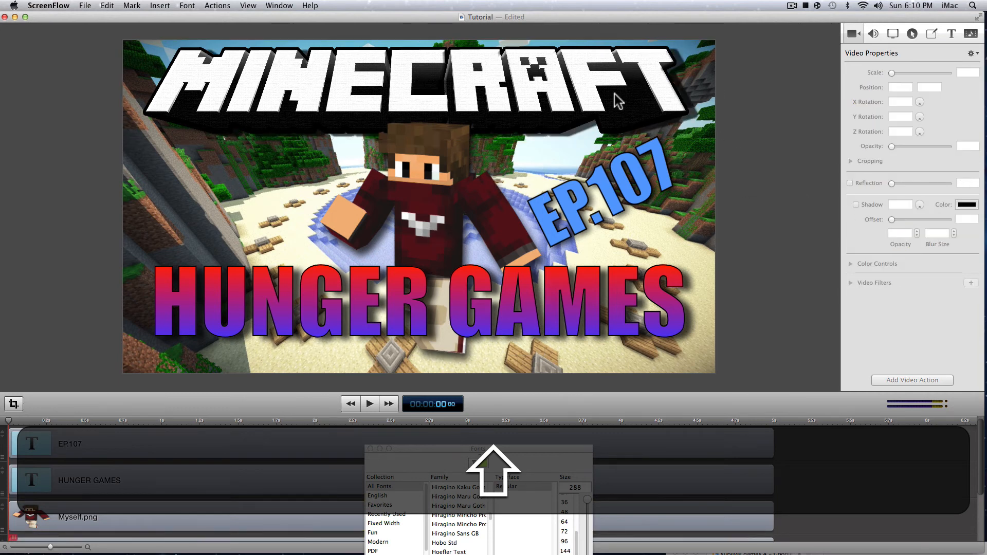
- Adjust the character's color controls to 133% saturation, 93% brightness and 97% contrast
left_click(431, 236)
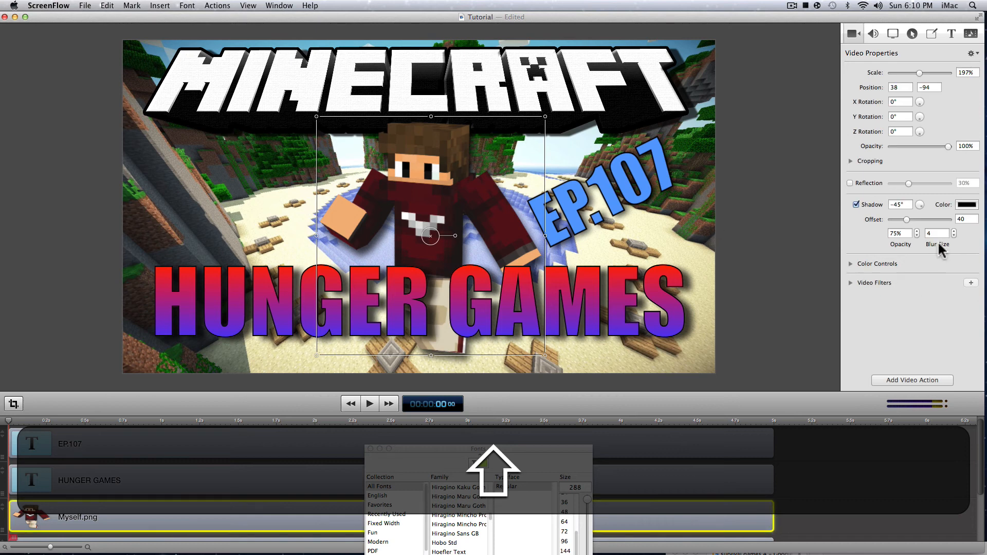
left_click(850, 265)
left_click(851, 264)
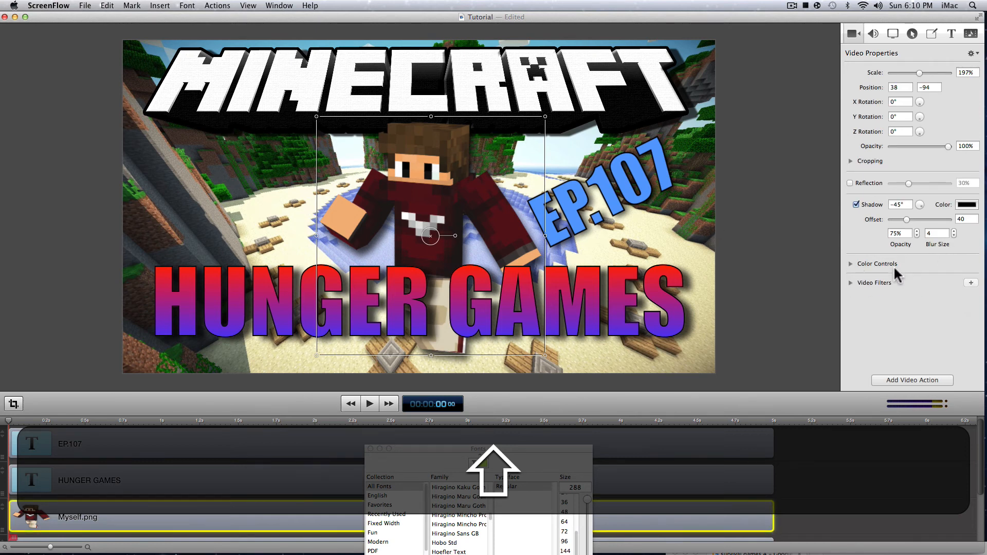
left_click(850, 264)
left_click_drag(906, 280, 905, 307)
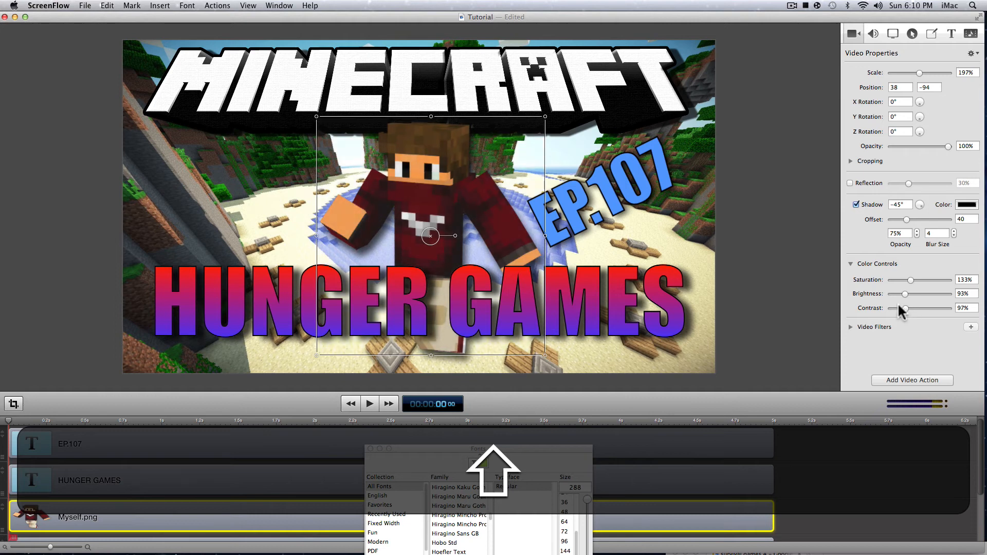
- Set the EP.107 text's saturation to 180% and its contrast to 104%
left_click(800, 240)
left_click(626, 197)
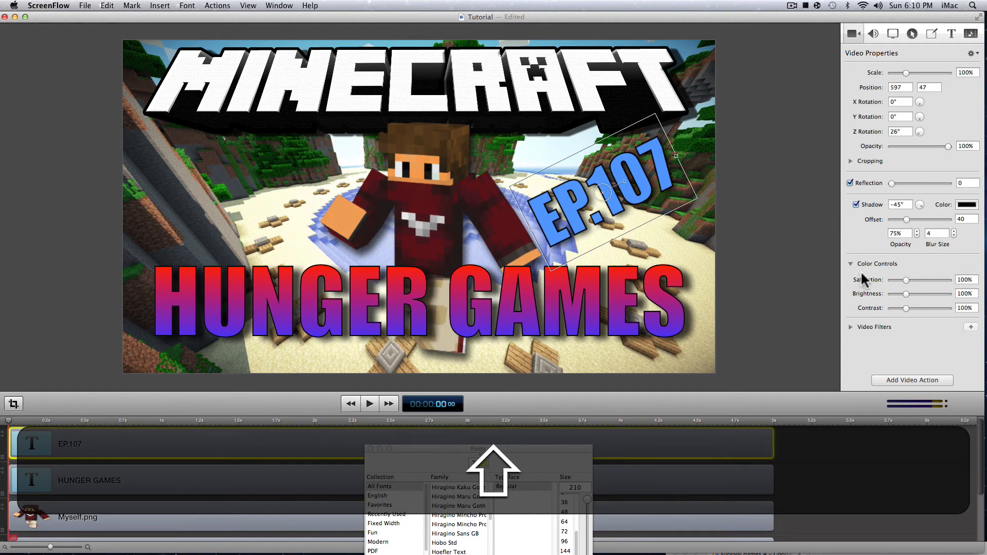
left_click_drag(966, 278, 918, 308)
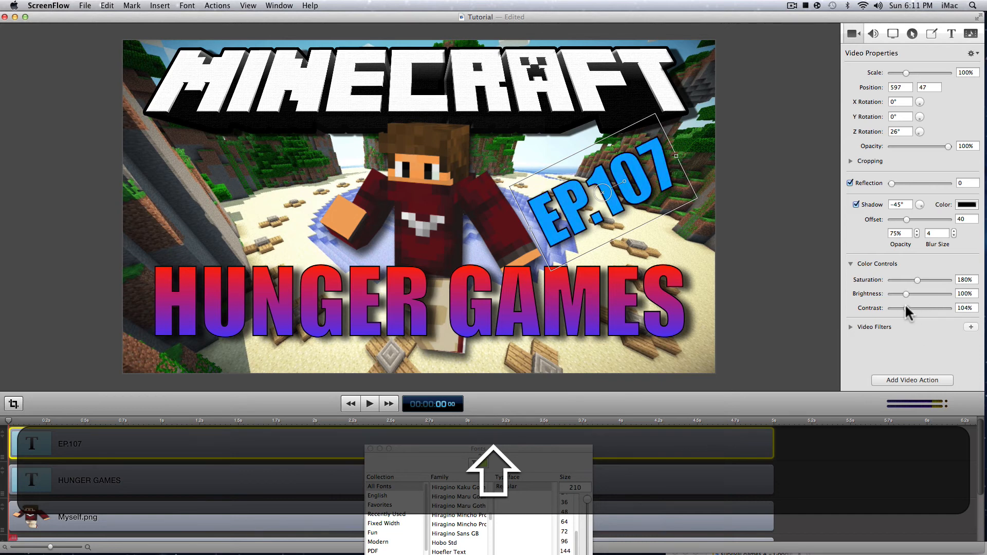
left_click(852, 327)
left_click(783, 277)
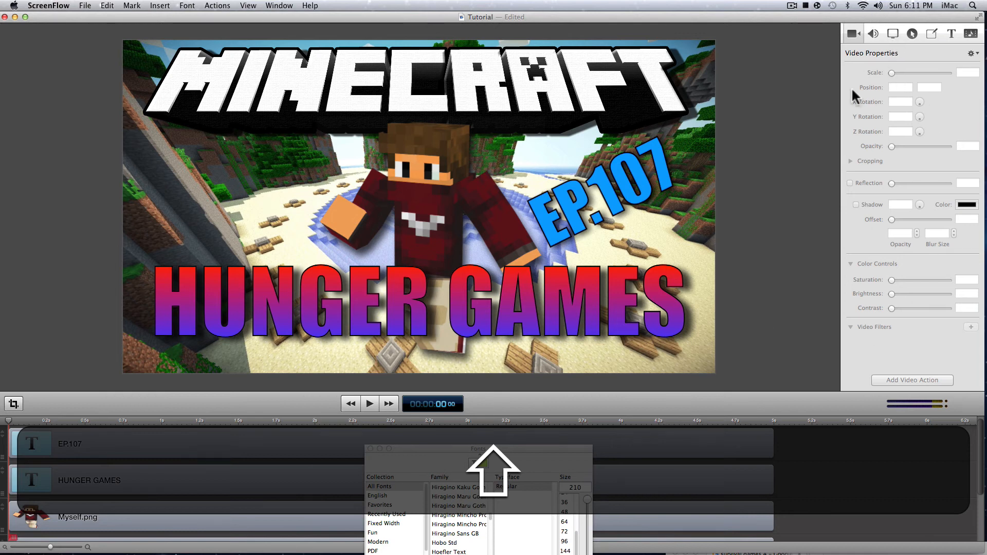
left_click(893, 33)
left_click(873, 33)
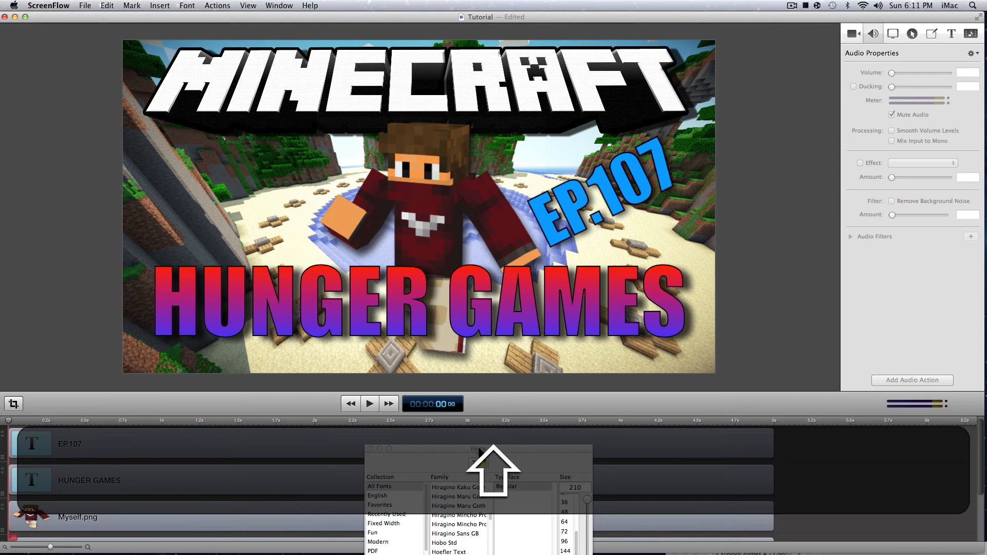
- Close the Fonts window and the Tutorial project window
left_click_drag(478, 450, 858, 360)
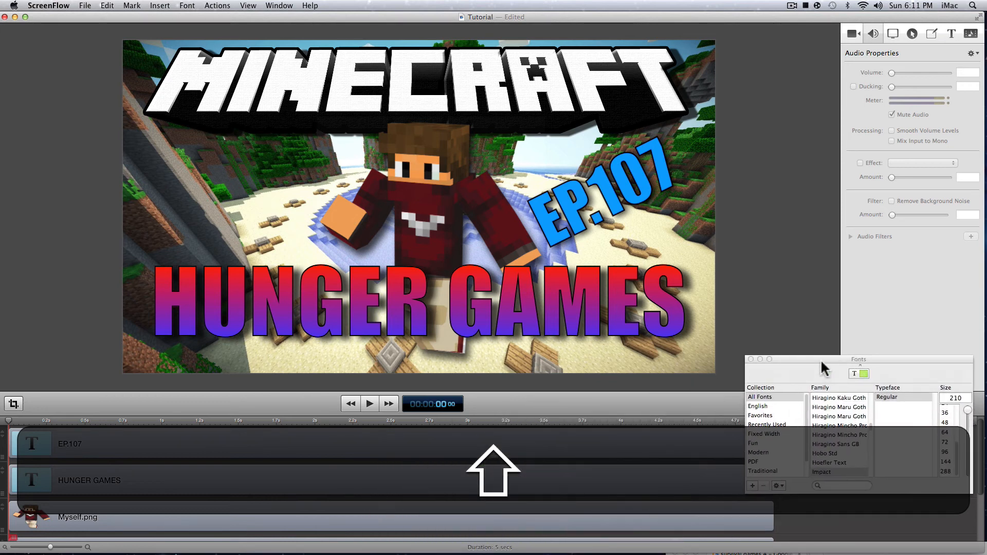
left_click(751, 359)
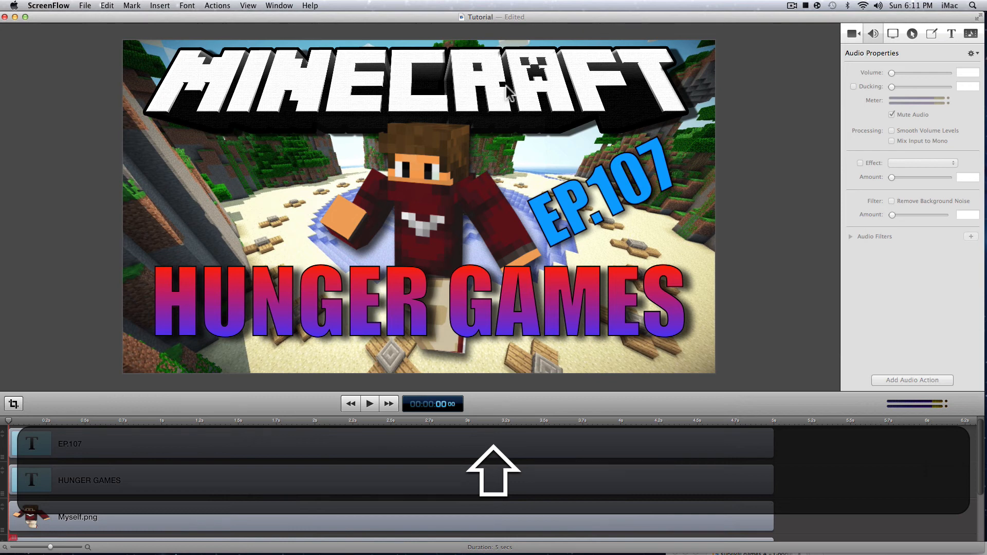
left_click(5, 17)
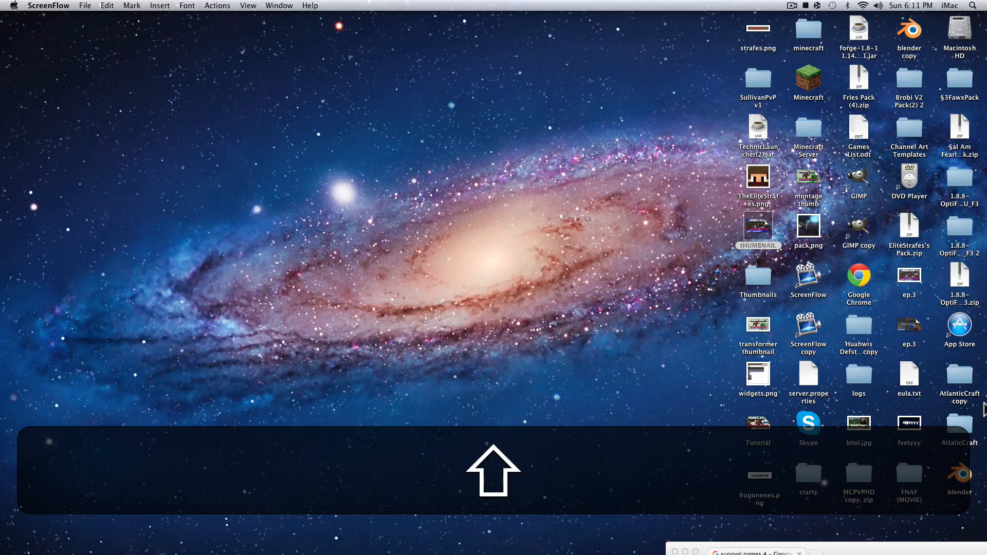
- Close the leftover browser window and select the Tutorial file on the desktop
left_click(676, 551)
left_click(504, 251)
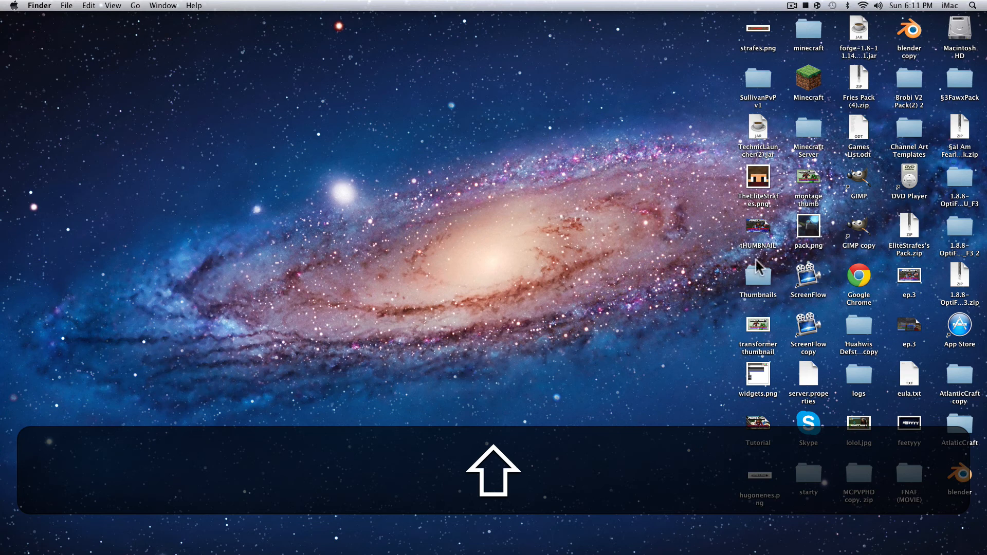
left_click(756, 429)
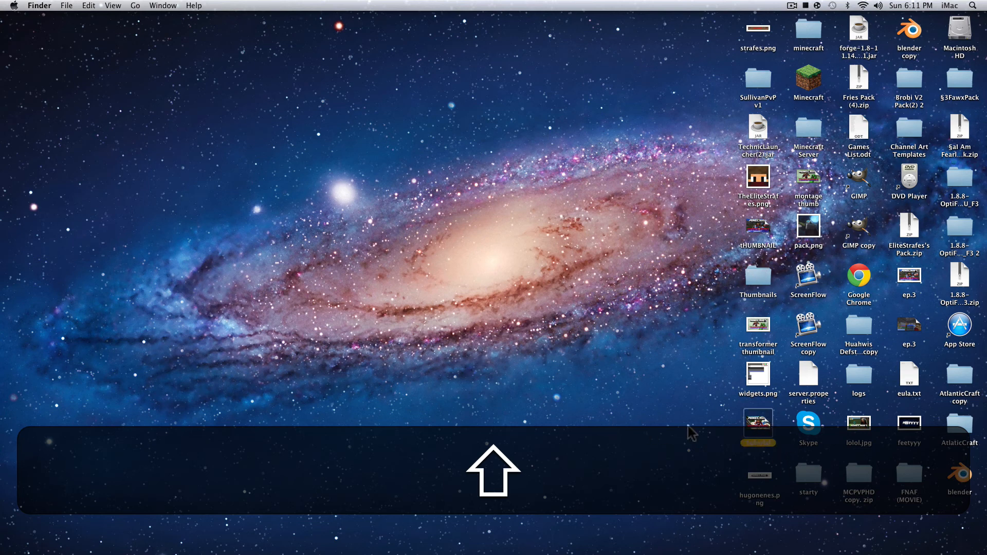
- Open the Tutorial project file from the desktop with Preview, found by searching the applications for "Preview"
left_click(586, 401)
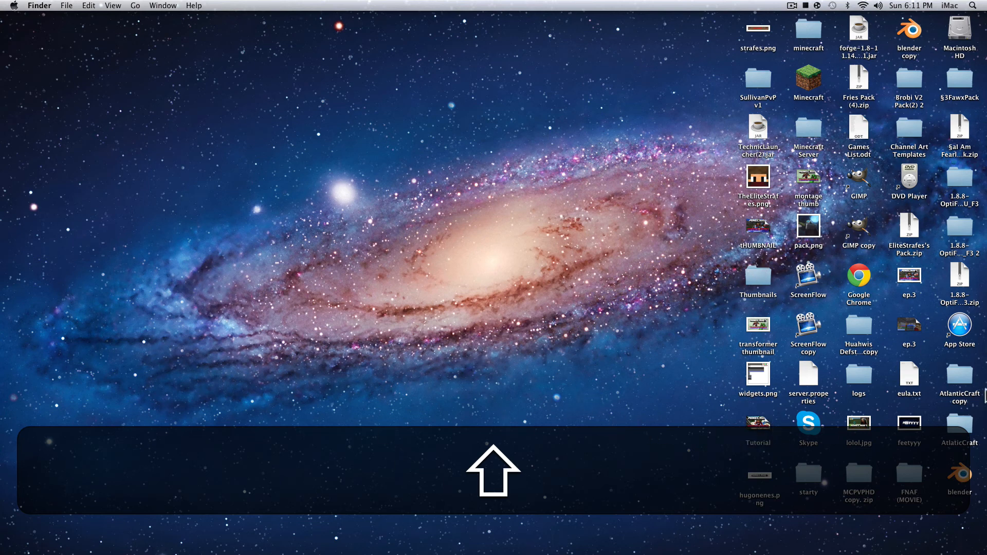
right_click(767, 434)
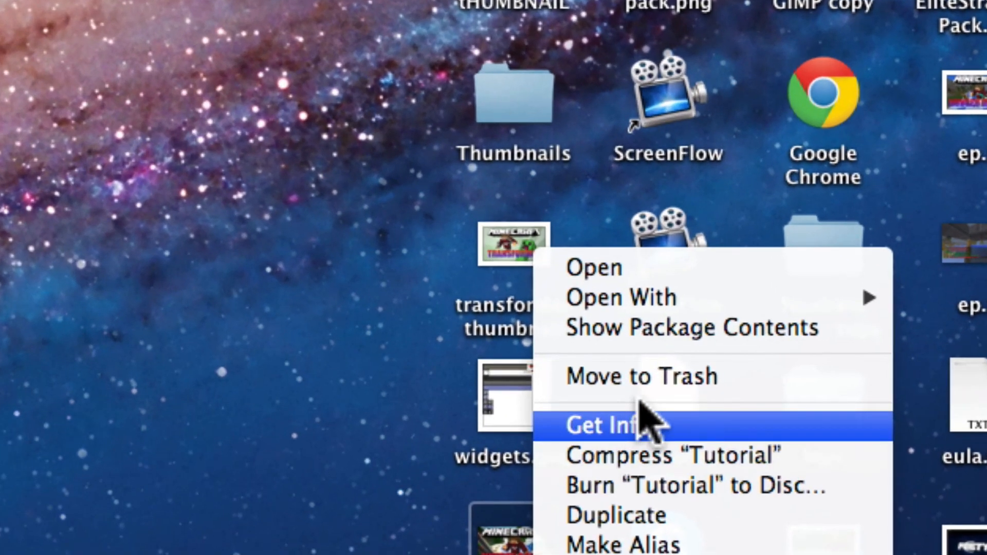
mouse_move(679, 308)
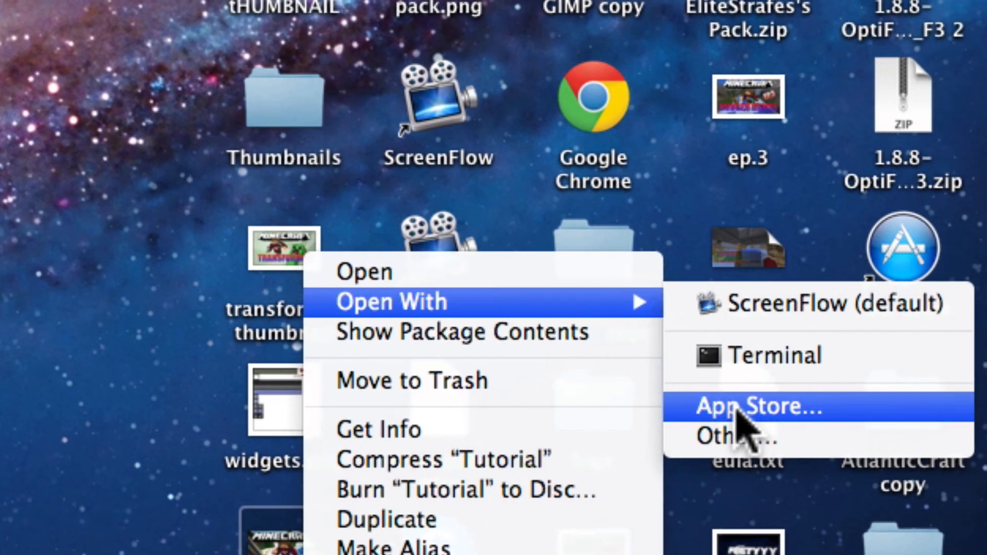
left_click(747, 427)
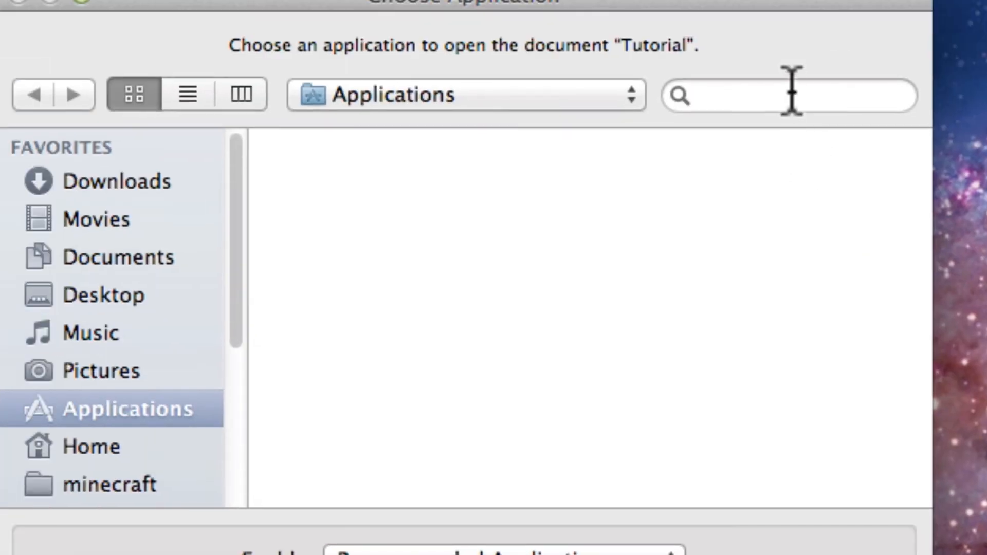
left_click(790, 95)
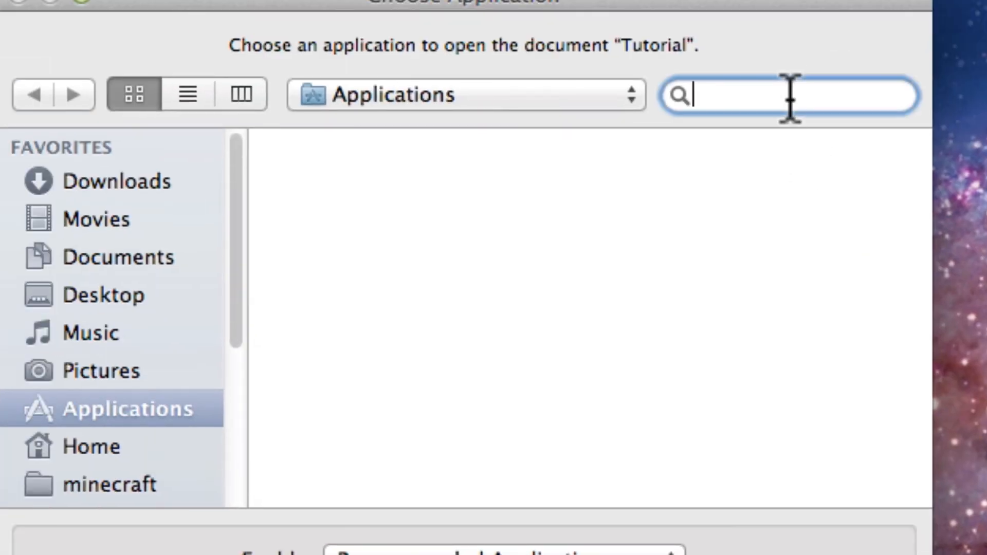
type("Pr")
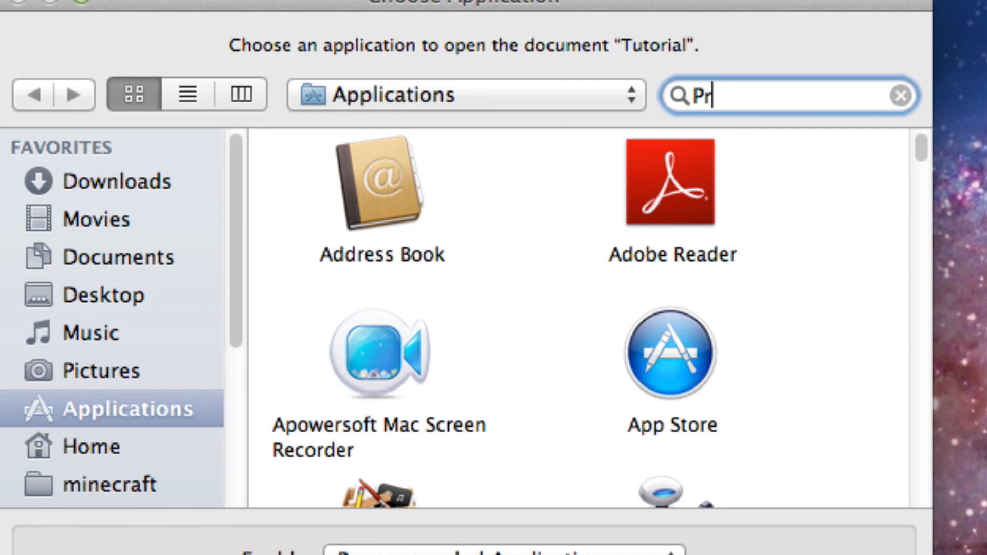
type("eview")
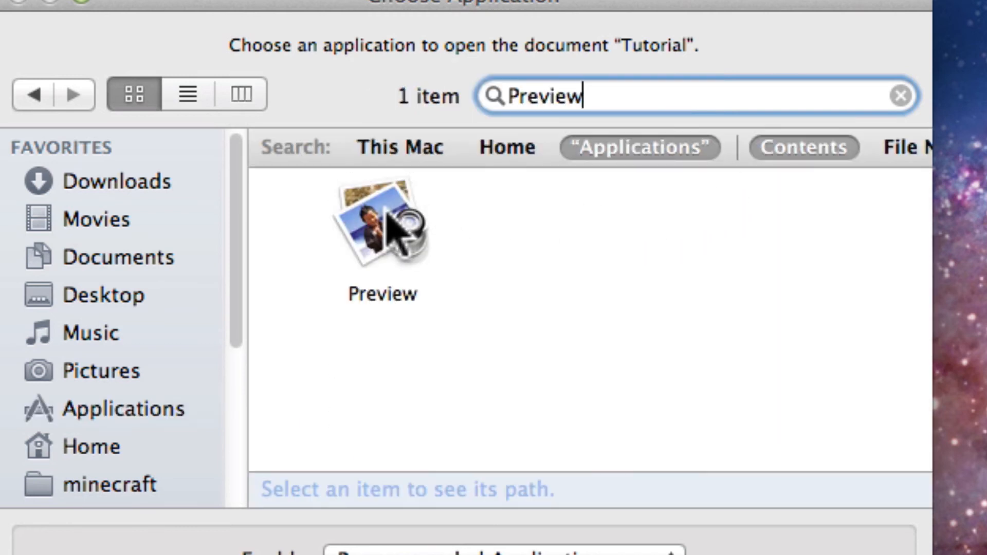
left_click(408, 226)
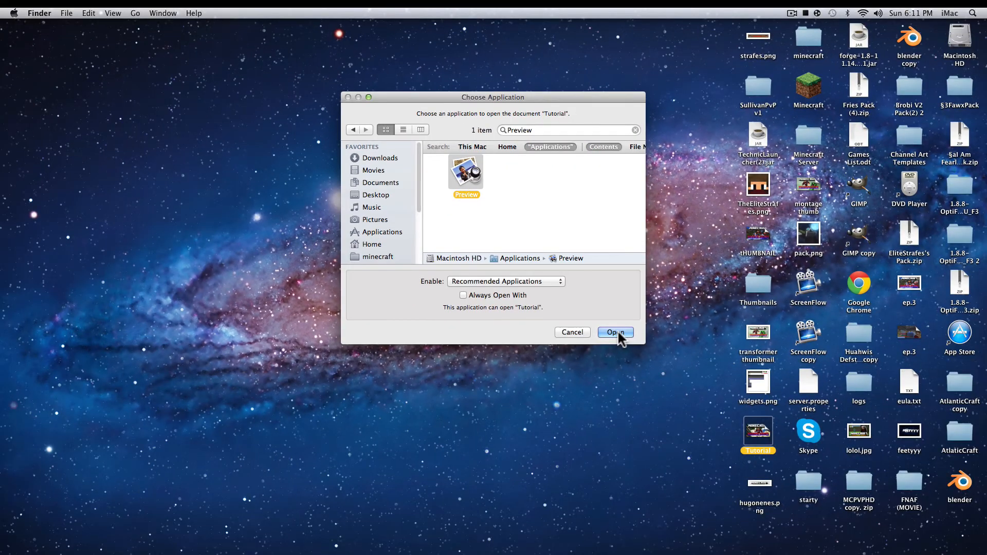
left_click(615, 332)
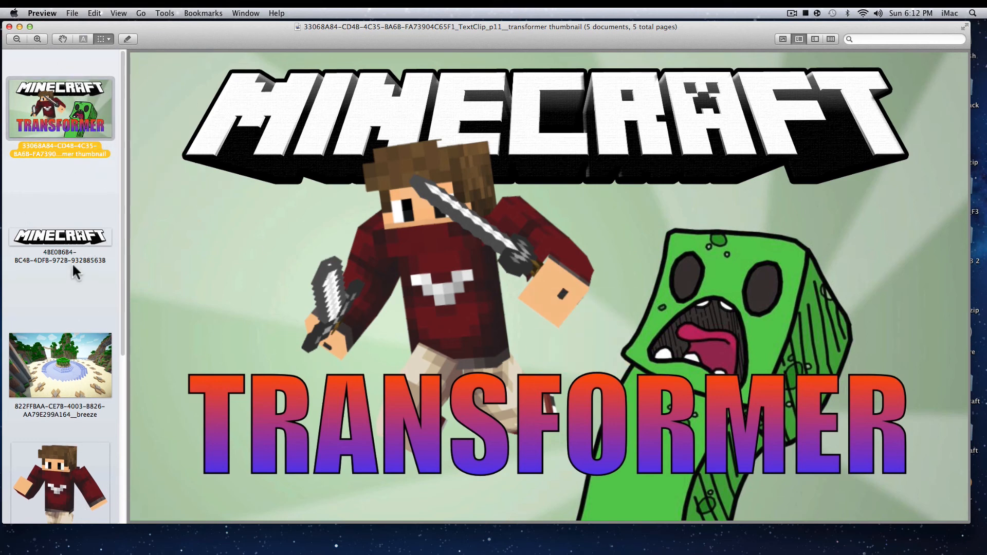
- Browse the project's images in Preview and display thumbnail.jpg
left_click(78, 390)
left_click(78, 473)
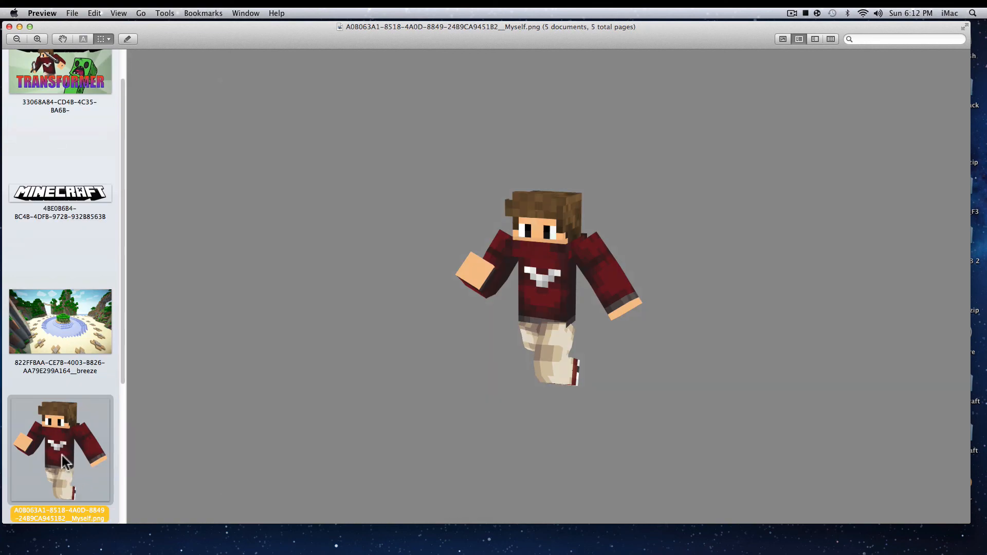
scroll(61, 442, "down", 4)
left_click(85, 361)
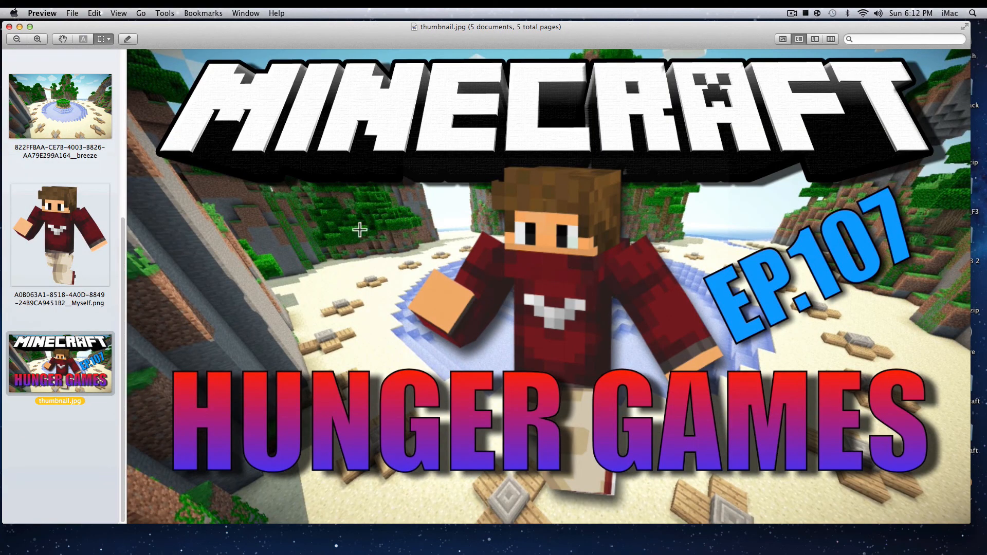
- Take a screen shot from a selection covering the whole displayed Hunger Games thumbnail
mouse_move(381, 29)
left_mouse_down()
mouse_move(366, 32)
mouse_move(377, 26)
left_mouse_up()
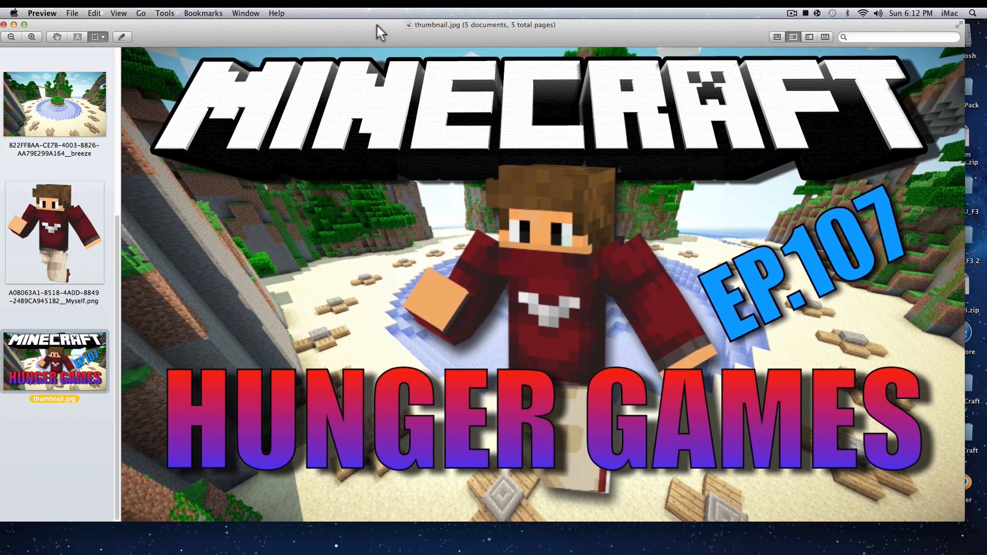
left_click(72, 13)
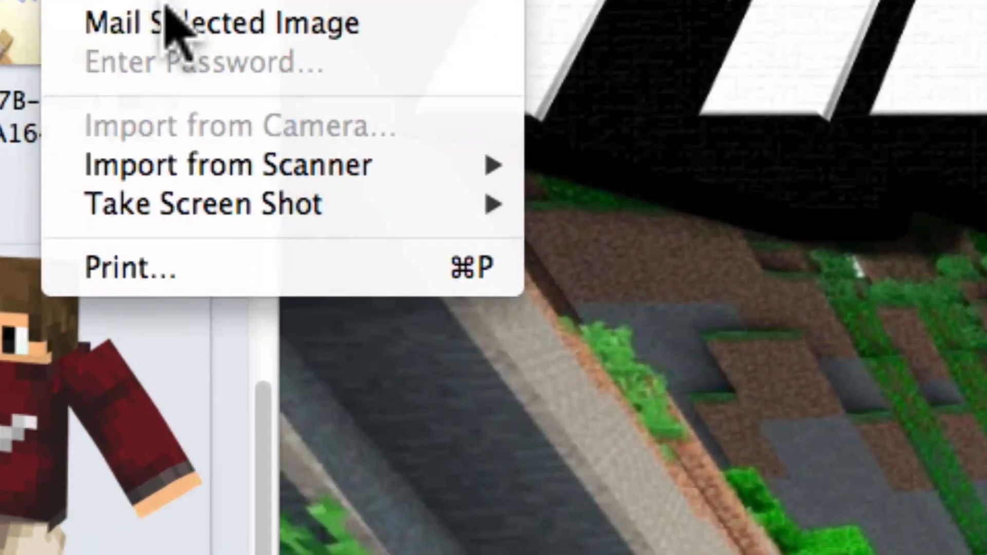
mouse_move(108, 171)
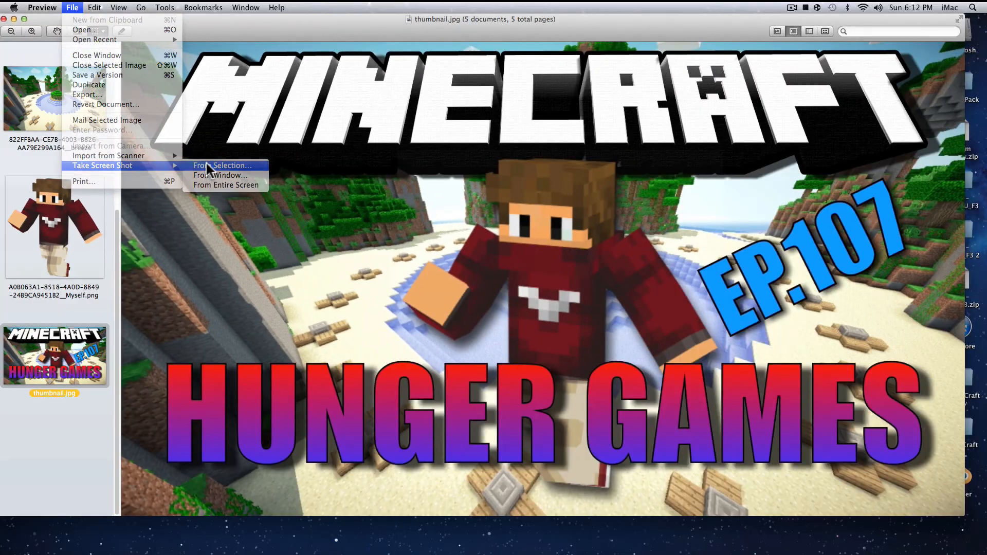
left_click(583, 204)
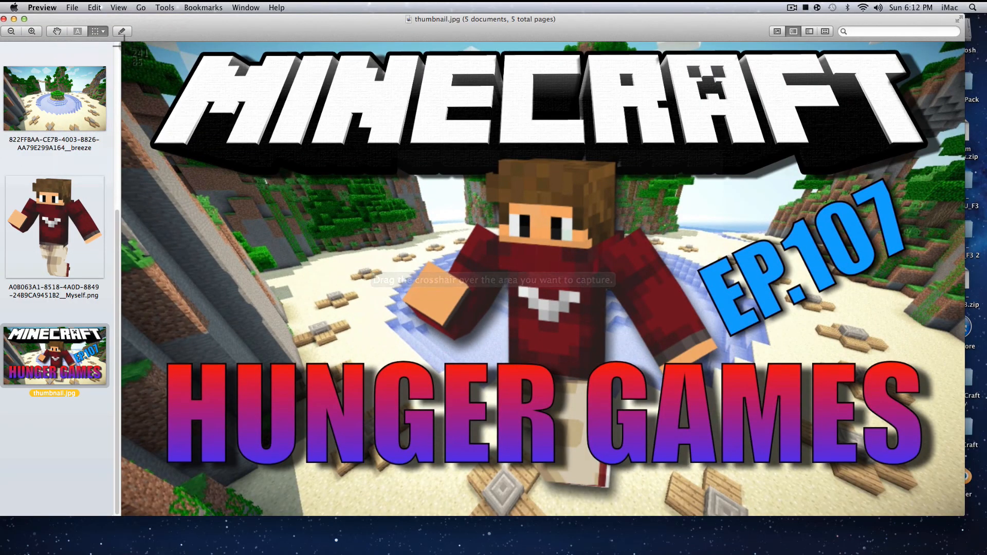
left_click_drag(124, 44, 952, 512)
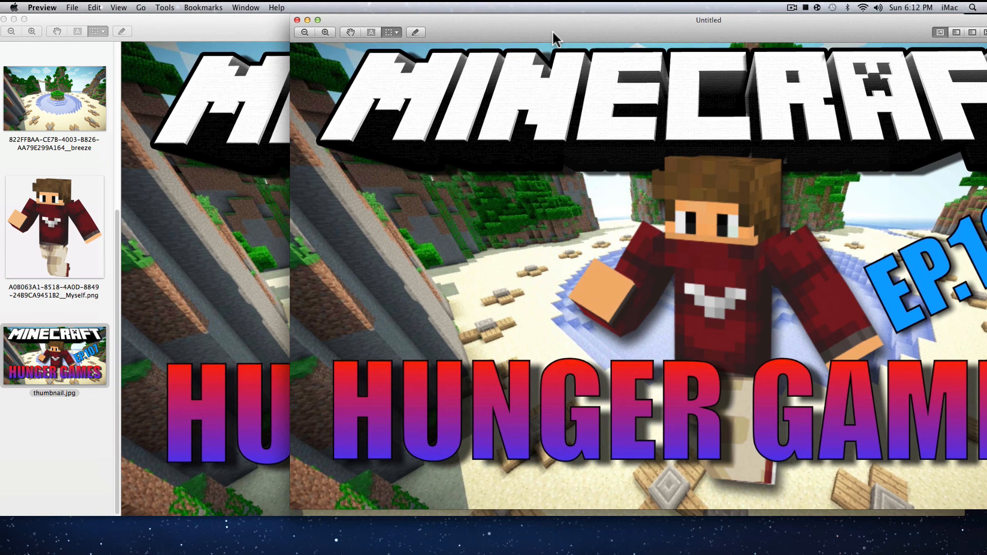
- Save the captured image to the Desktop as a PNG named Tutorial
left_click_drag(555, 38, 346, 51)
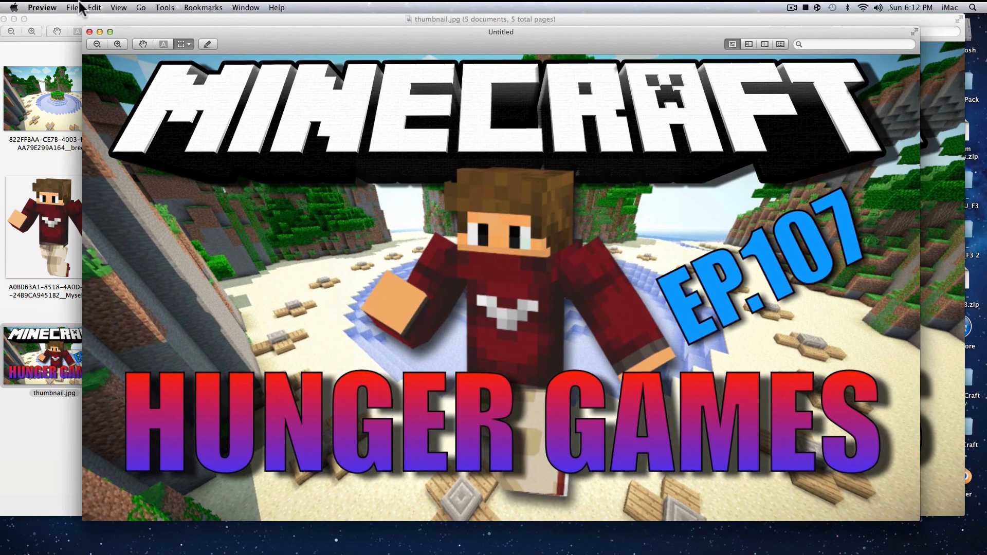
left_click(72, 7)
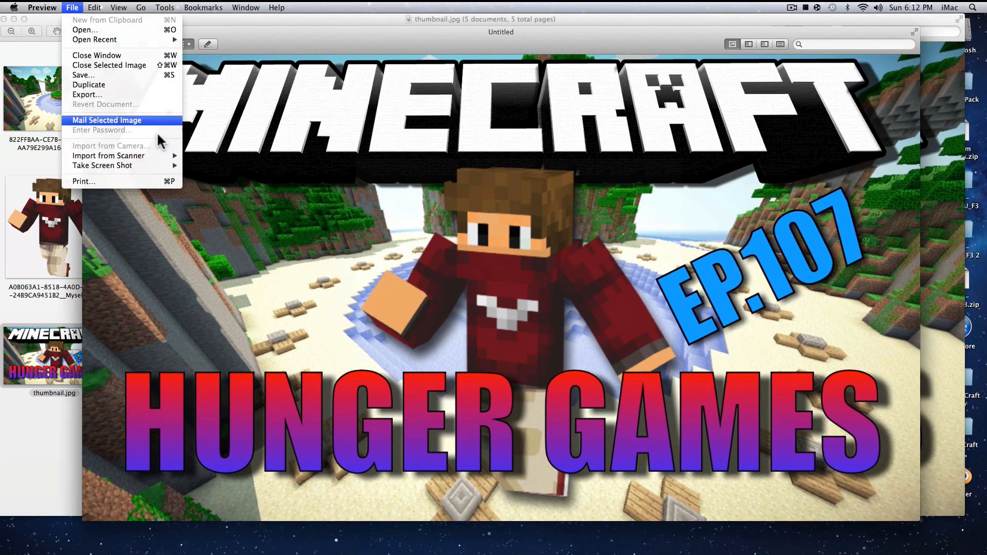
left_click(94, 74)
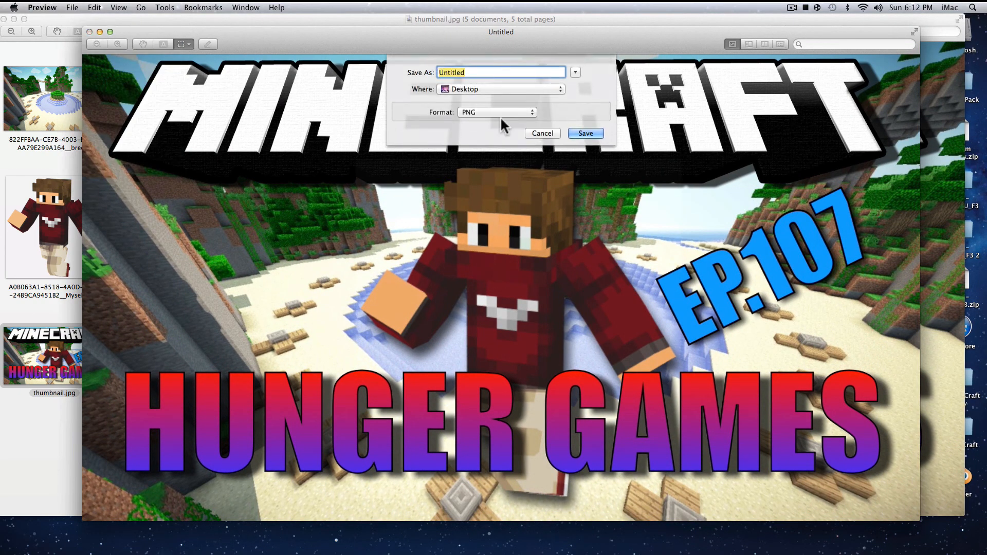
type("Tutoria;")
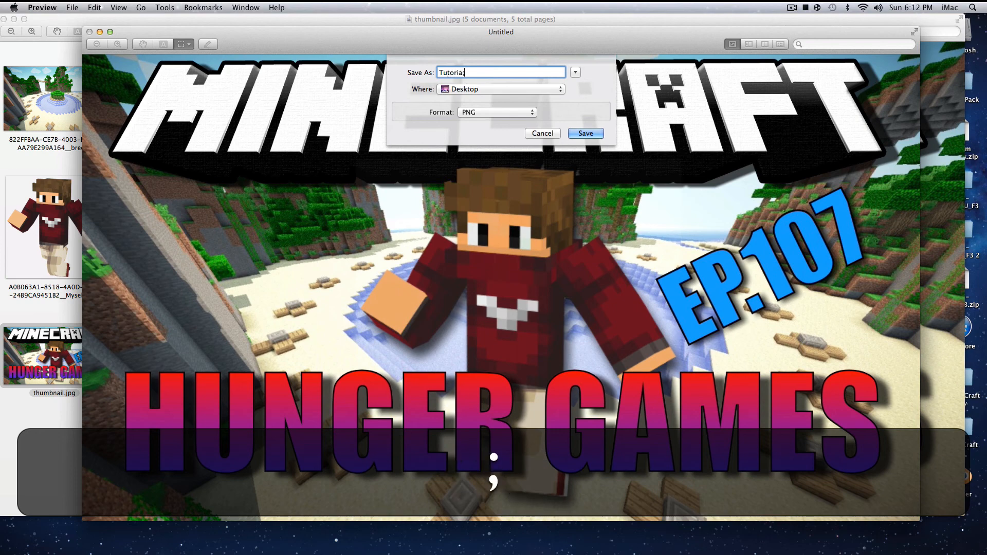
key("BackSpace")
type("l")
key("Return")
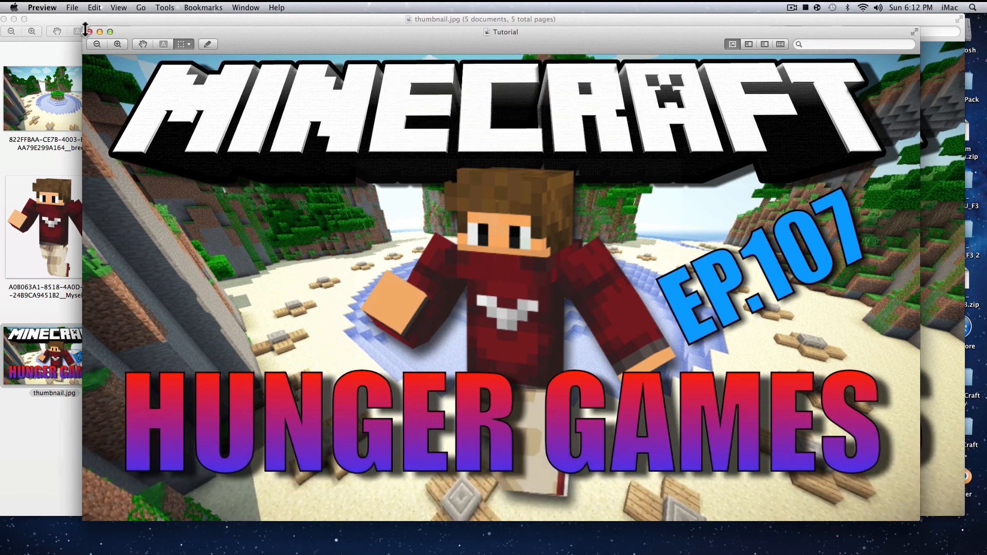
- Close the captured image and the thumbnail.jpg window, then return to the desktop
left_click(89, 32)
left_click(4, 19)
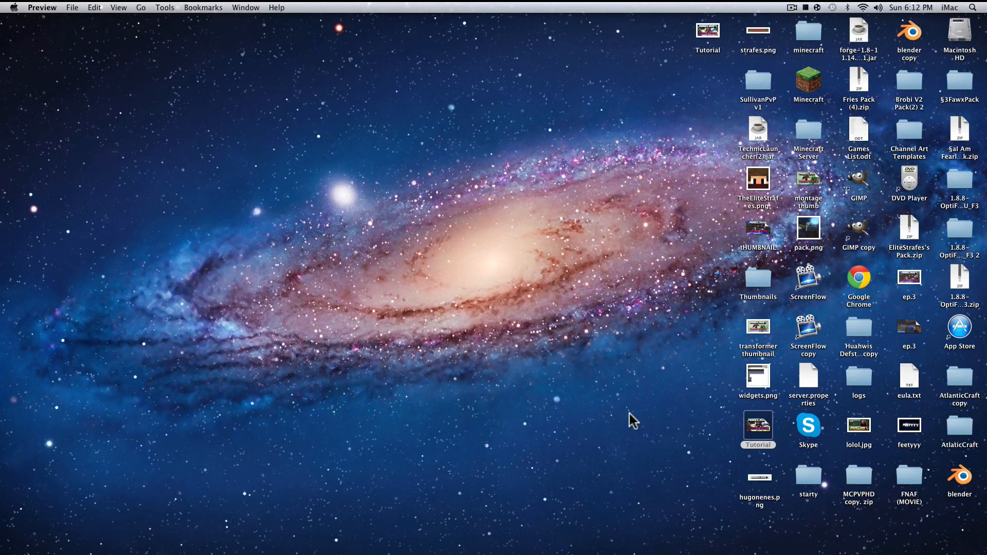
left_click(655, 454)
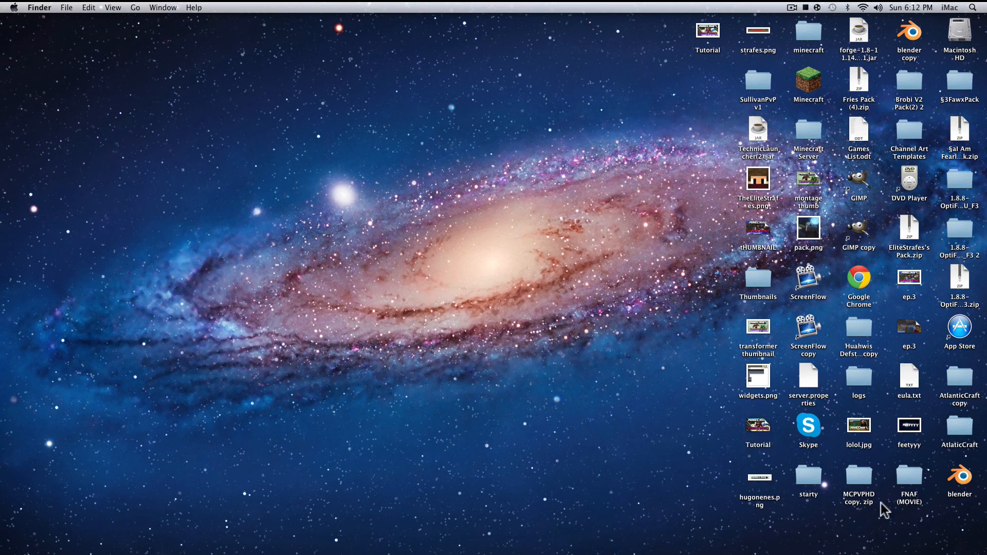
- Open the saved Tutorial image from the desktop to check the finished thumbnail, and close it
double_click(708, 32)
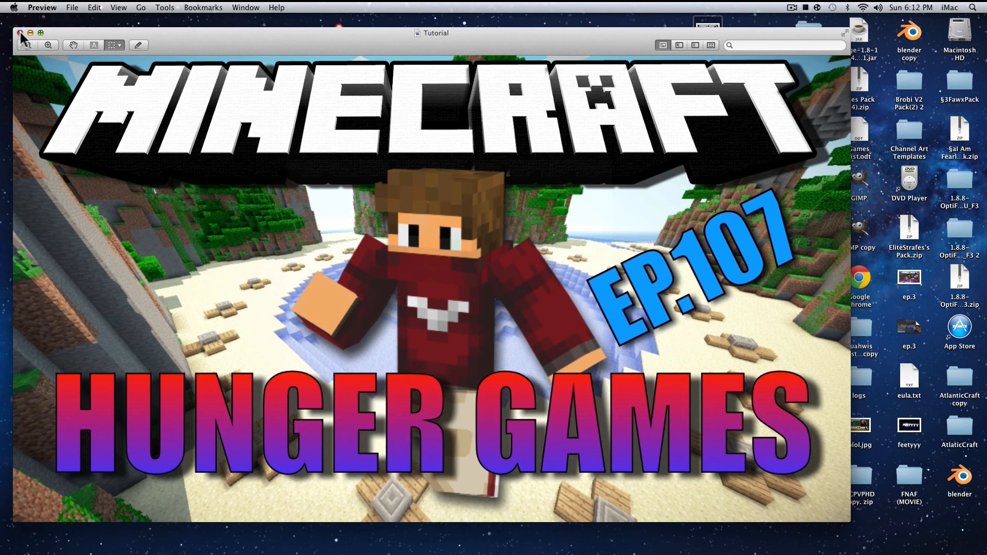
left_click(19, 32)
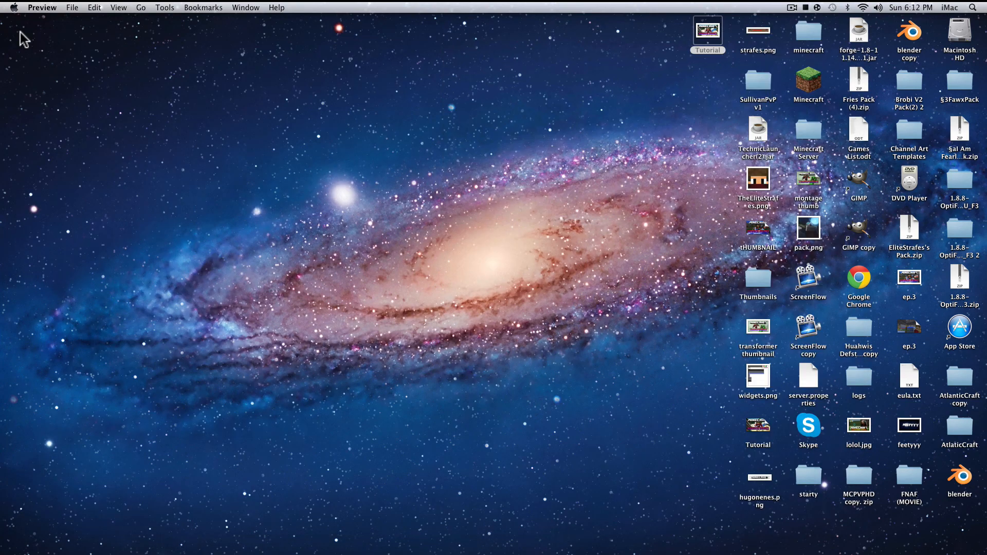
left_click(162, 186)
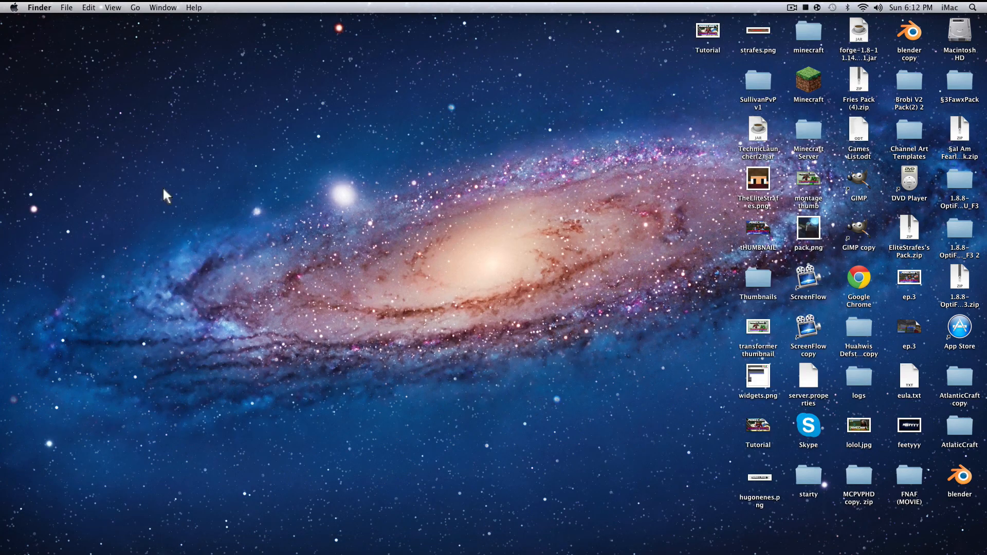